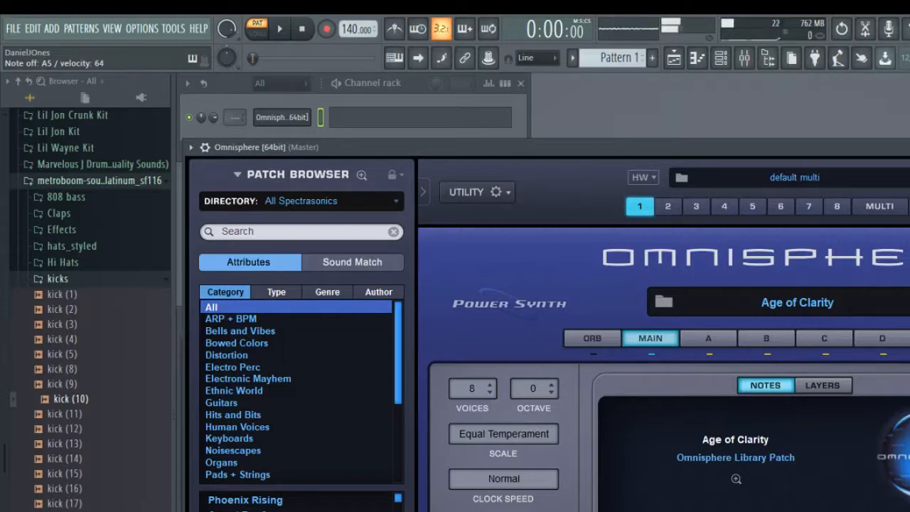
Audition Intimate Bouncing Mallets, filter the Omnisphere patches by Bells and Vibes and load Otherworldly Toy Piano
scroll(299, 500, down, 3)
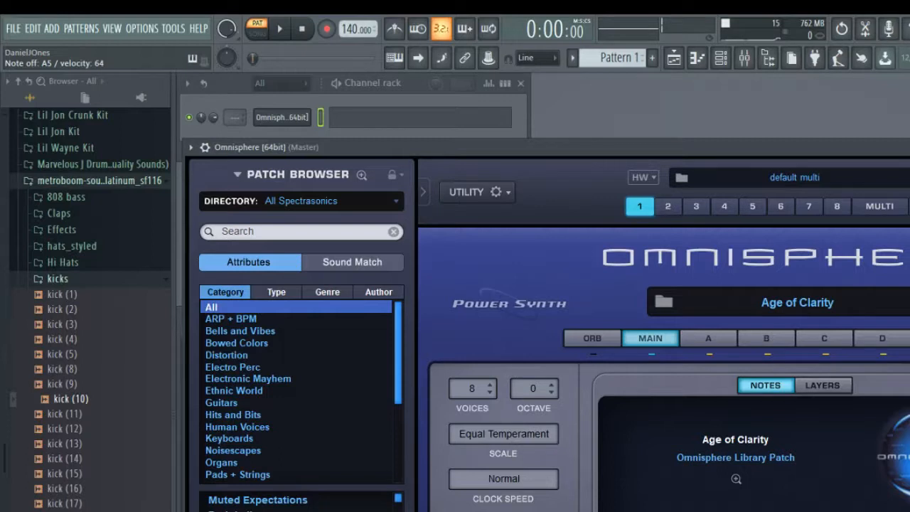
click(298, 508)
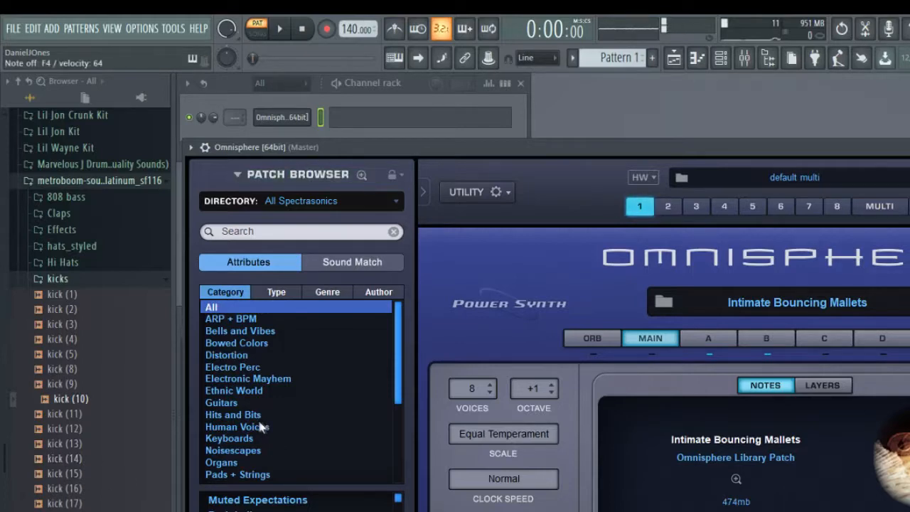
scroll(261, 426, down, 5)
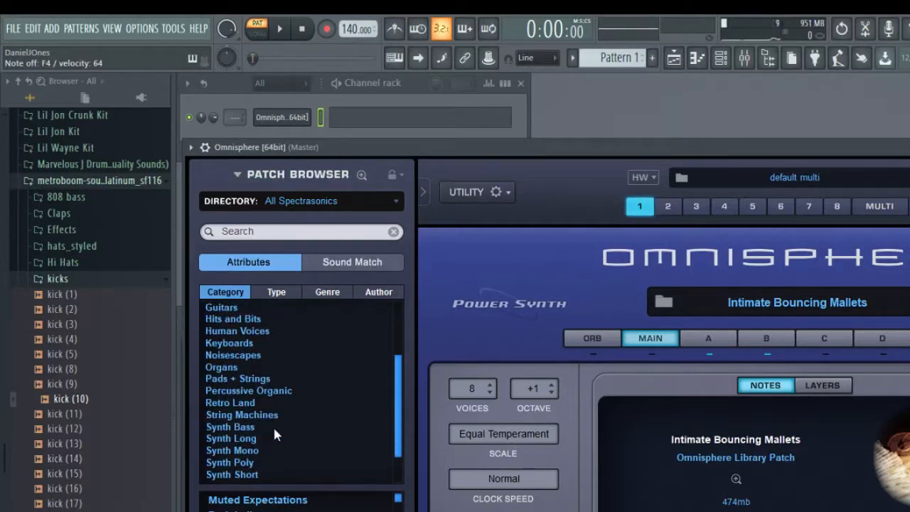
scroll(272, 424, up, 5)
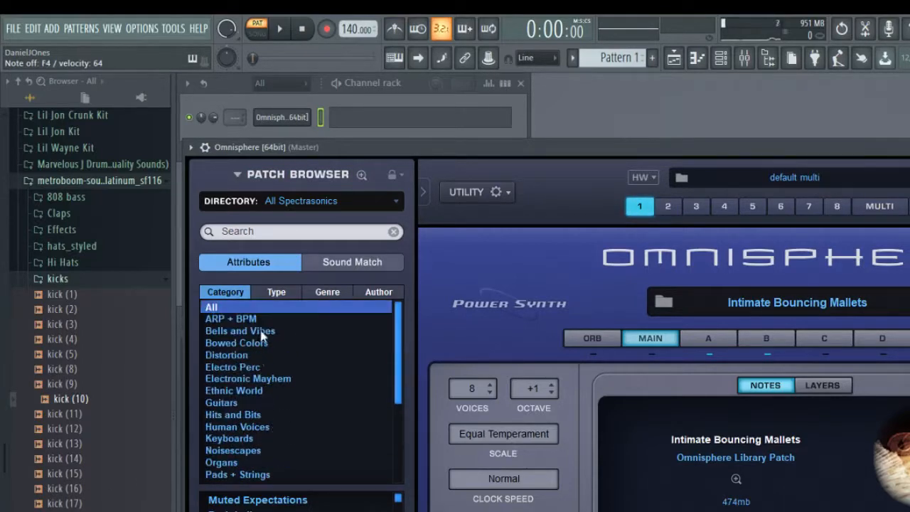
click(265, 332)
scroll(295, 501, down, 5)
scroll(302, 500, down, 5)
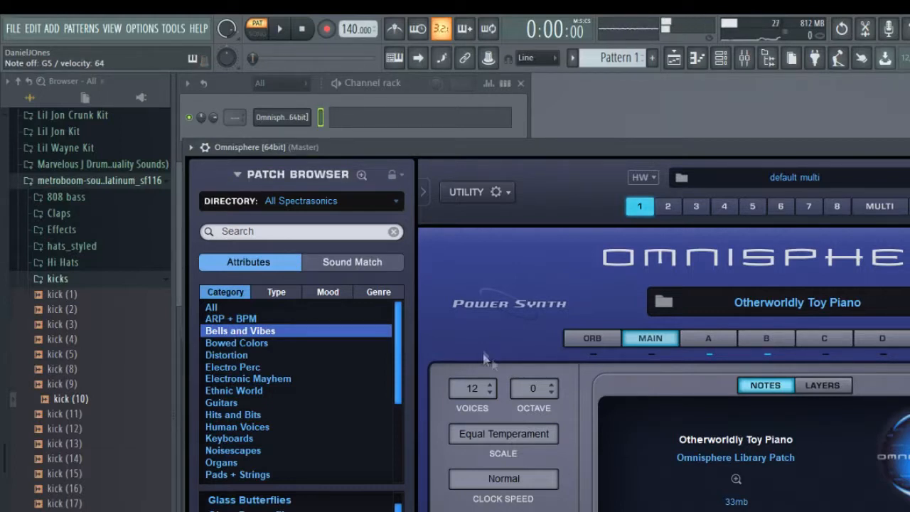
Inspect layers A and B of the Otherworldly Toy Piano patch and slightly reduce the Resonators effect mix
click(707, 339)
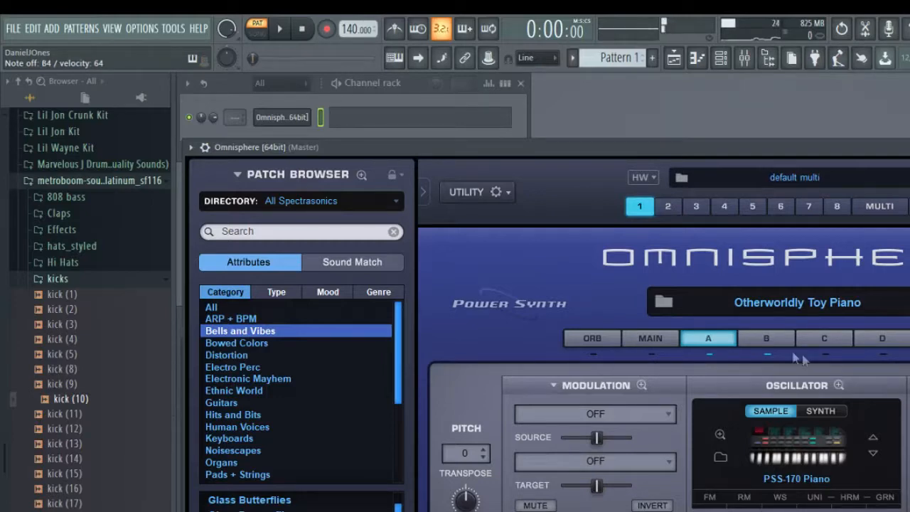
click(767, 340)
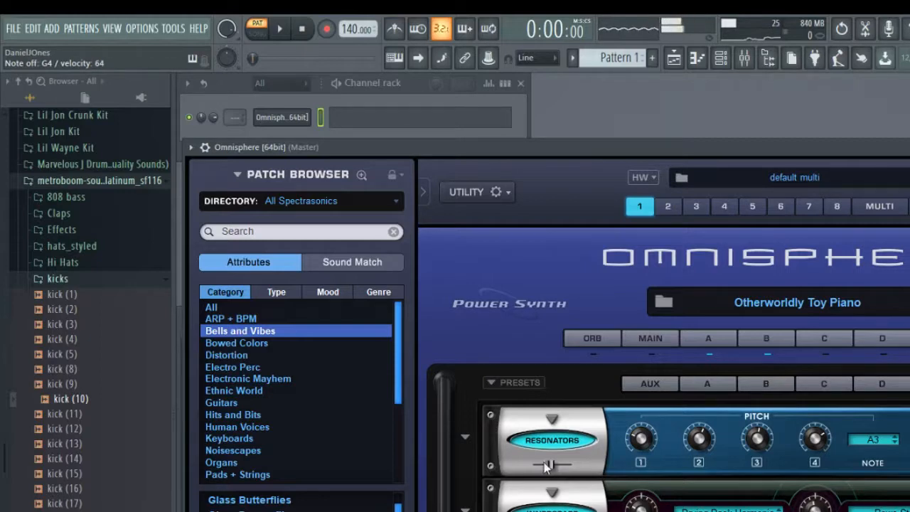
drag(548, 465, 542, 469)
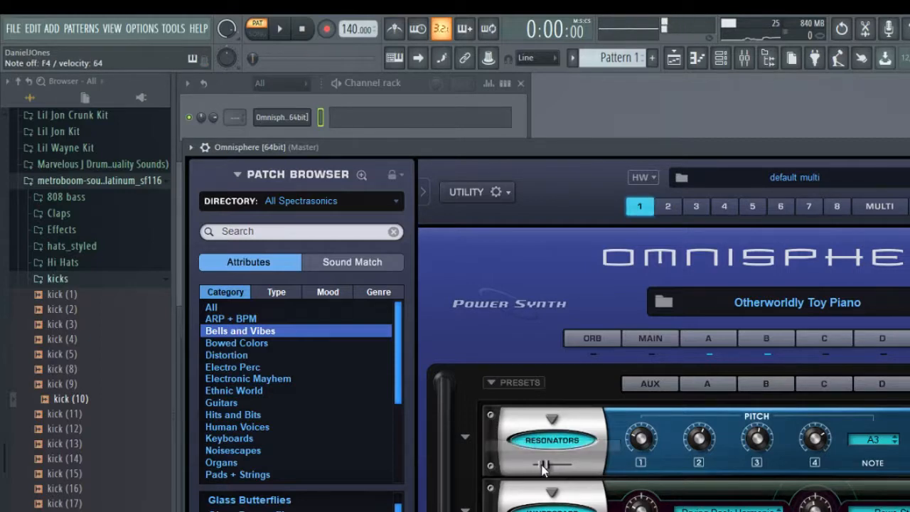
click(650, 340)
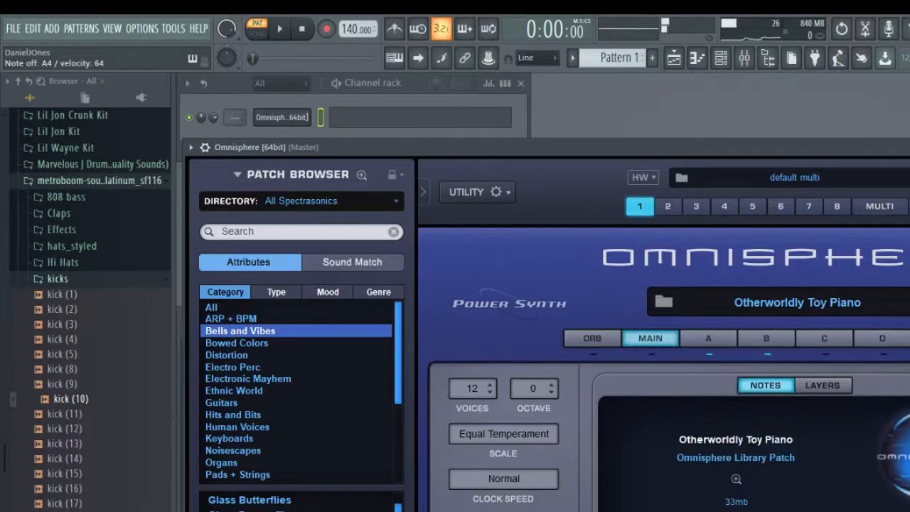
click(727, 346)
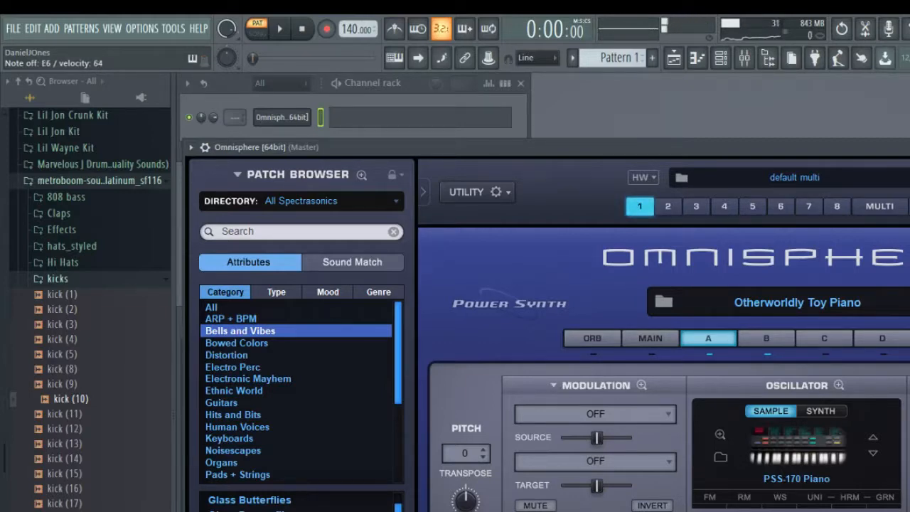
With recording armed, route the Omnisphere channel to mixer track 1 and lower that track's volume fader
click(326, 29)
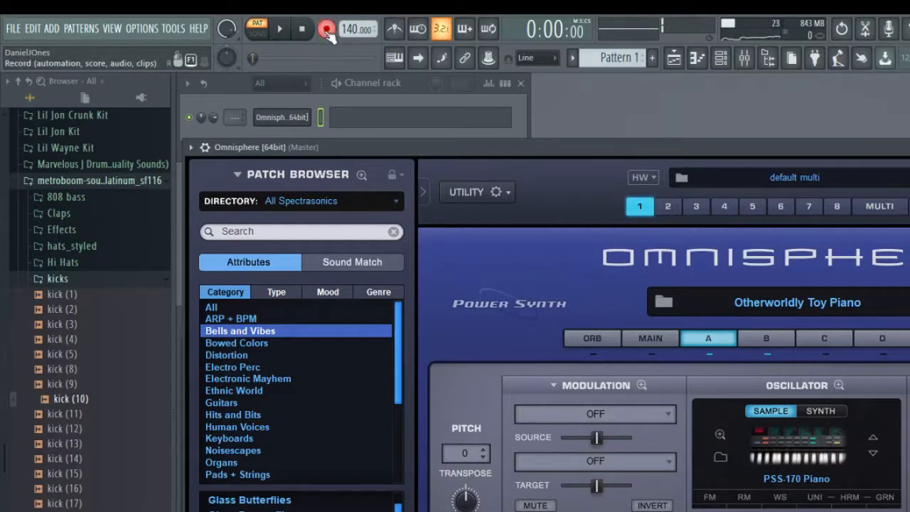
click(396, 90)
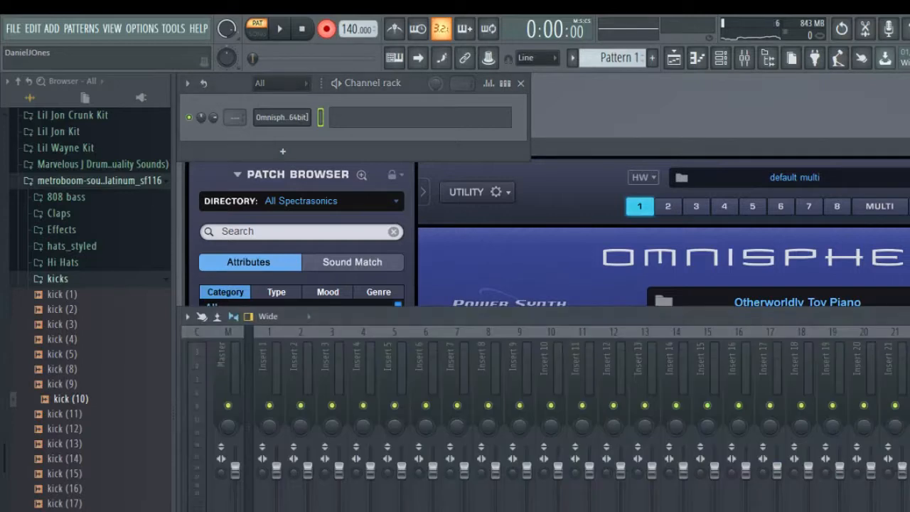
key(F9)
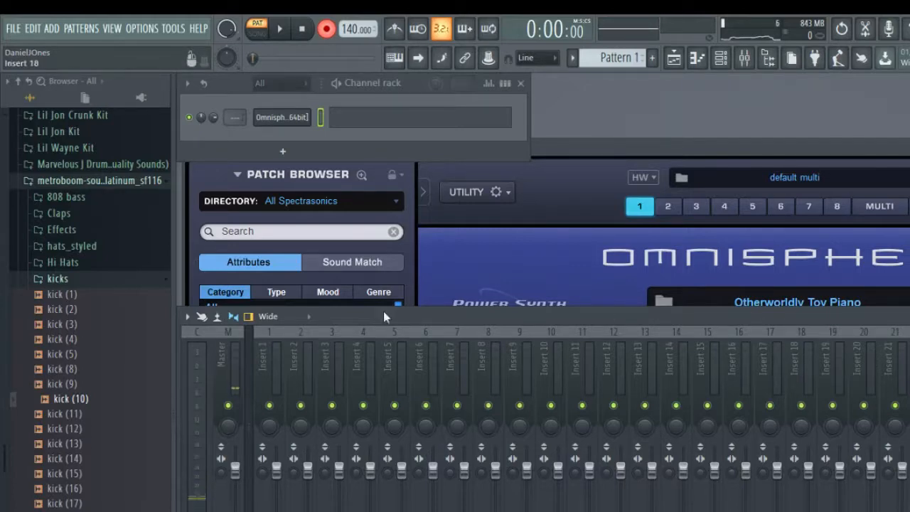
drag(238, 119, 237, 114)
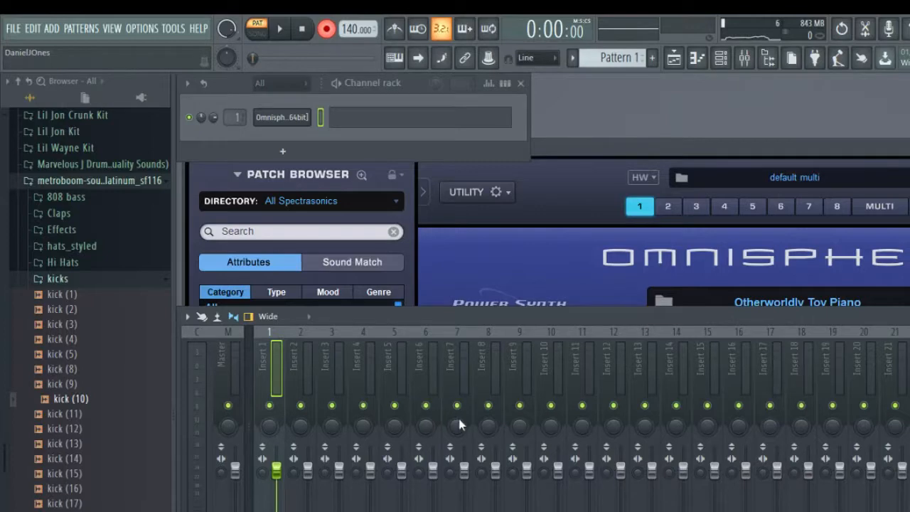
key(ctrl+l)
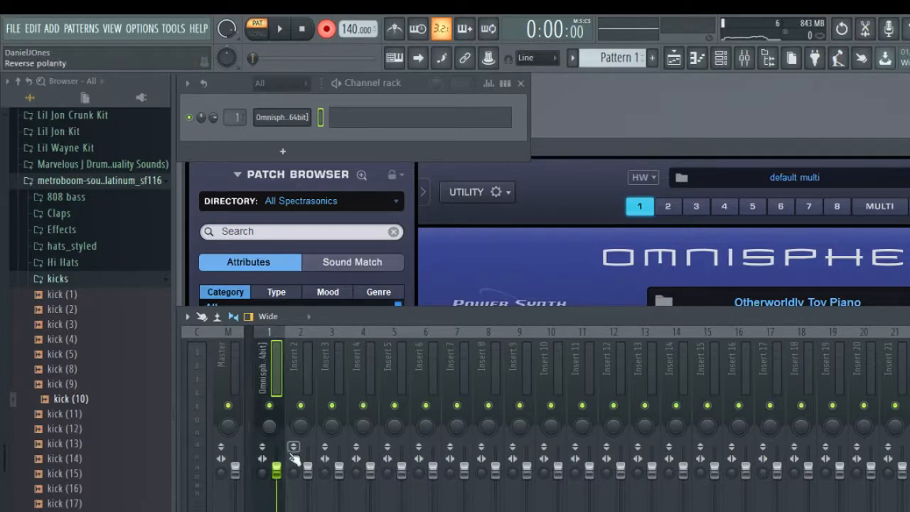
drag(275, 471, 276, 504)
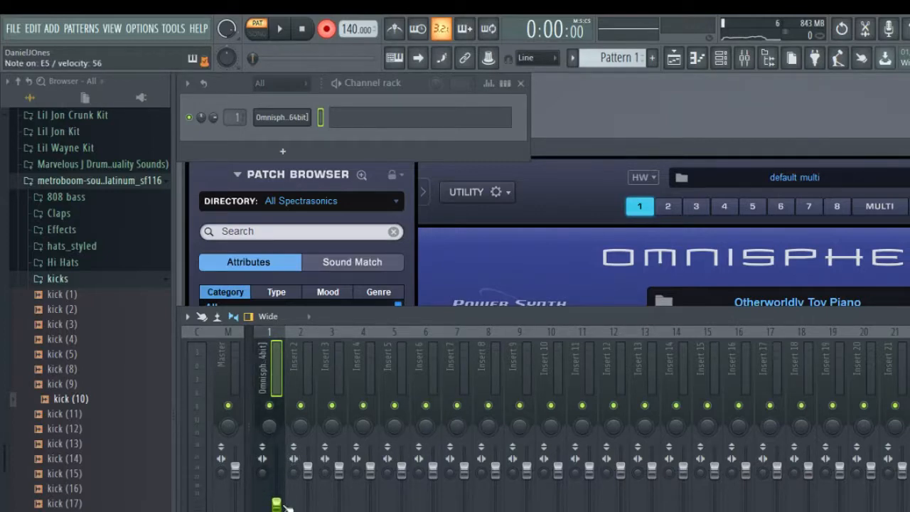
Set the tempo to 160 BPM and record an Omnisphere melody into Pattern 1
click(302, 30)
click(525, 161)
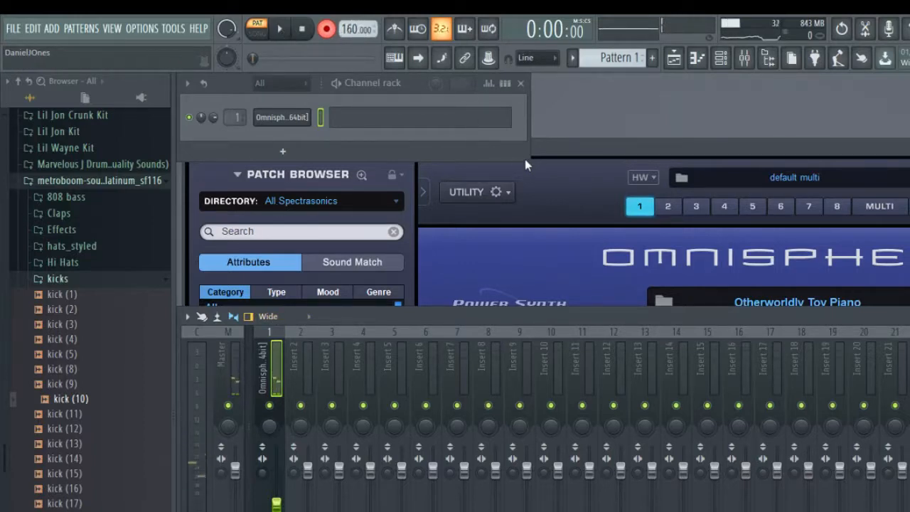
click(280, 33)
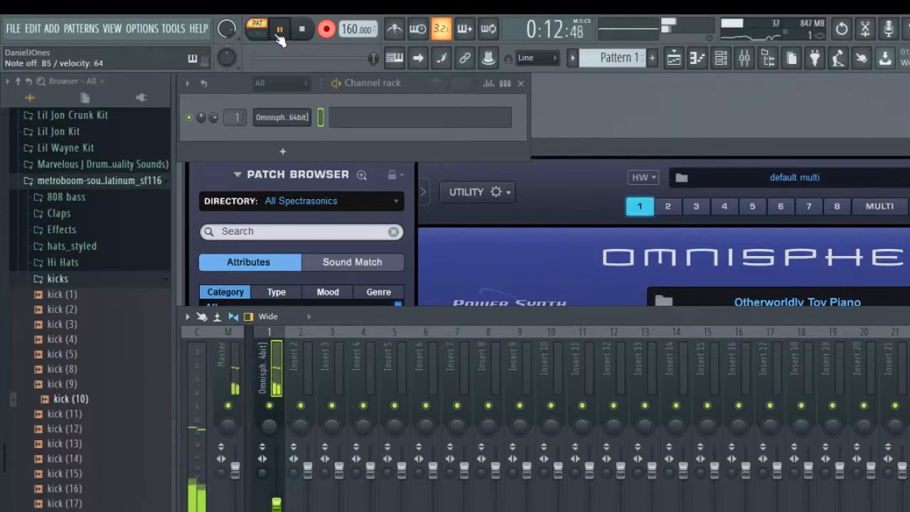
click(303, 32)
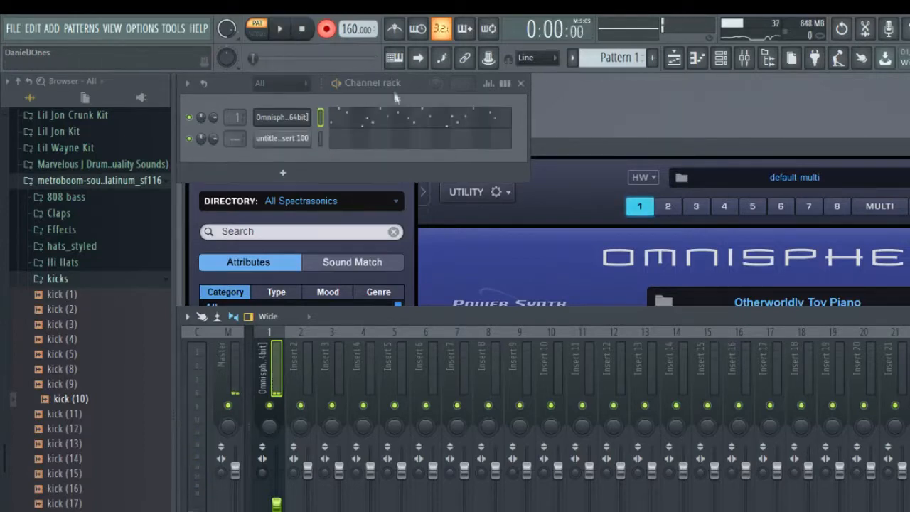
Open the recorded Omnisphere melody in the piano roll and quantize all of its notes
click(399, 121)
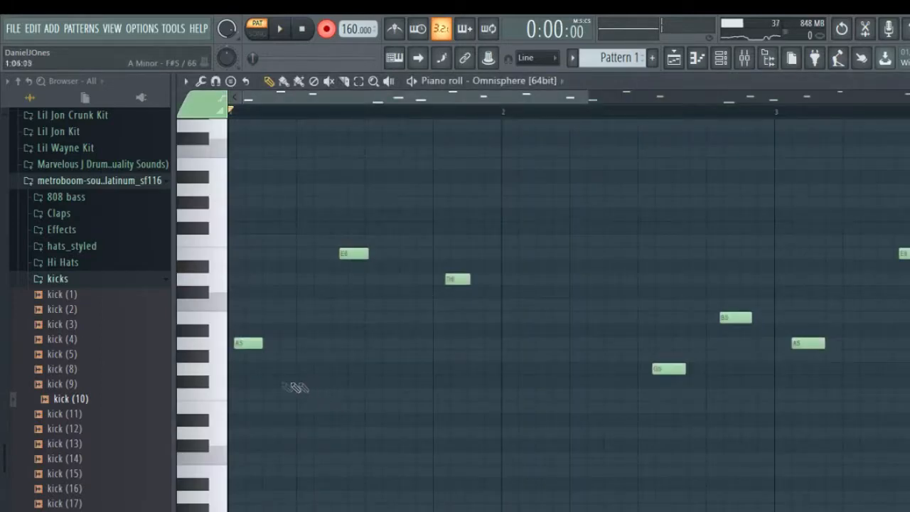
key(ctrl+a)
key(ctrl+q)
Replace the short D6 note in bar 1 with one as long as the E6 note, starting on beat 4
click(401, 280)
right_click(428, 280)
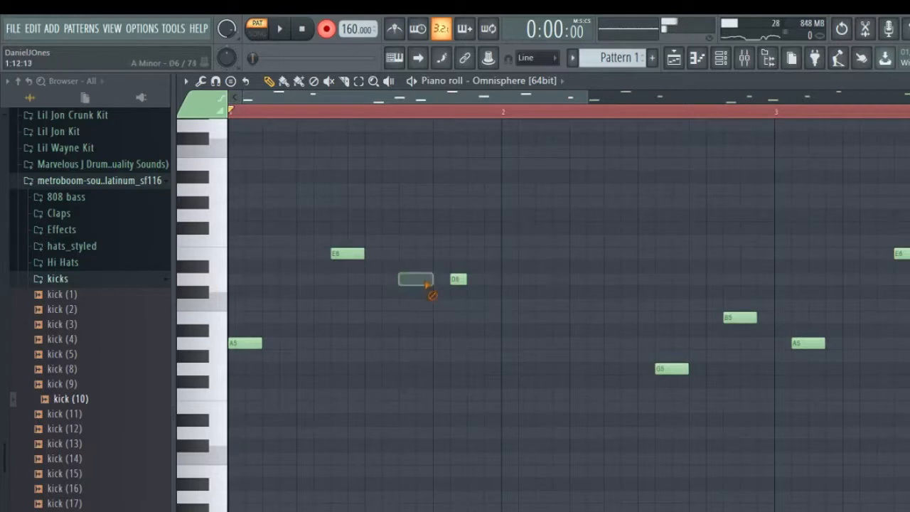
click(349, 255)
right_click(458, 281)
click(435, 282)
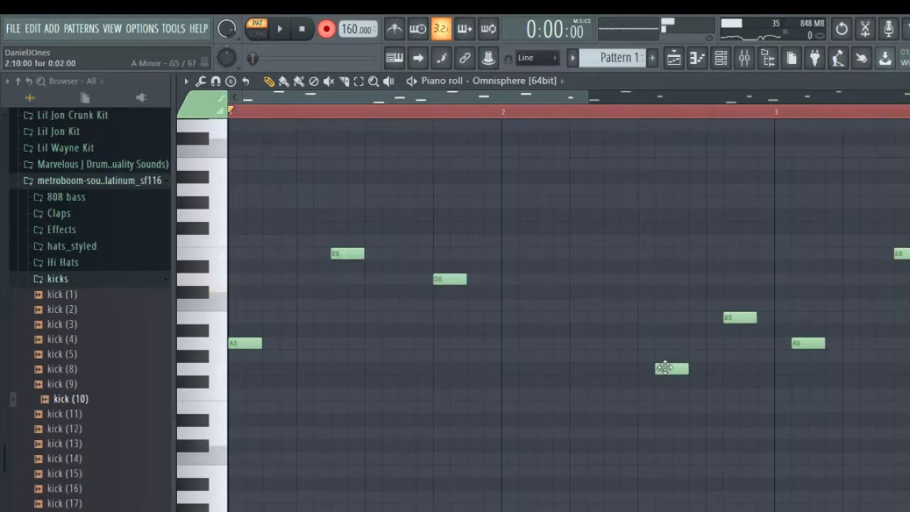
Shift the G5 and B5 notes in bar 2 and the A5 and E6 notes in bar 3 one step earlier
drag(655, 368, 640, 368)
drag(732, 316, 714, 318)
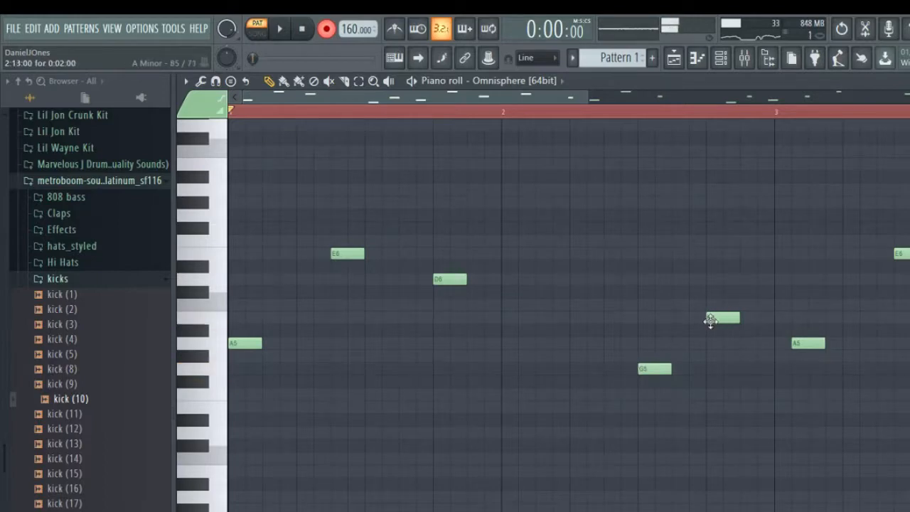
drag(798, 343, 780, 344)
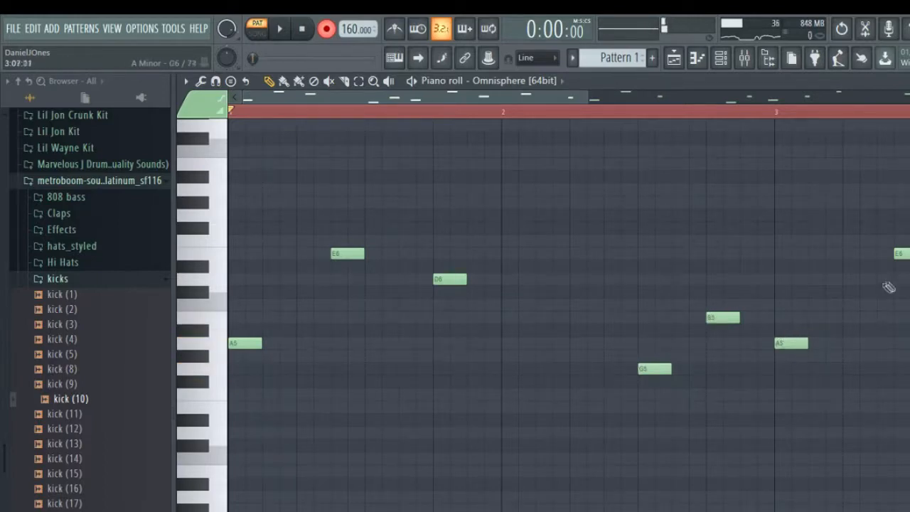
drag(897, 254, 880, 253)
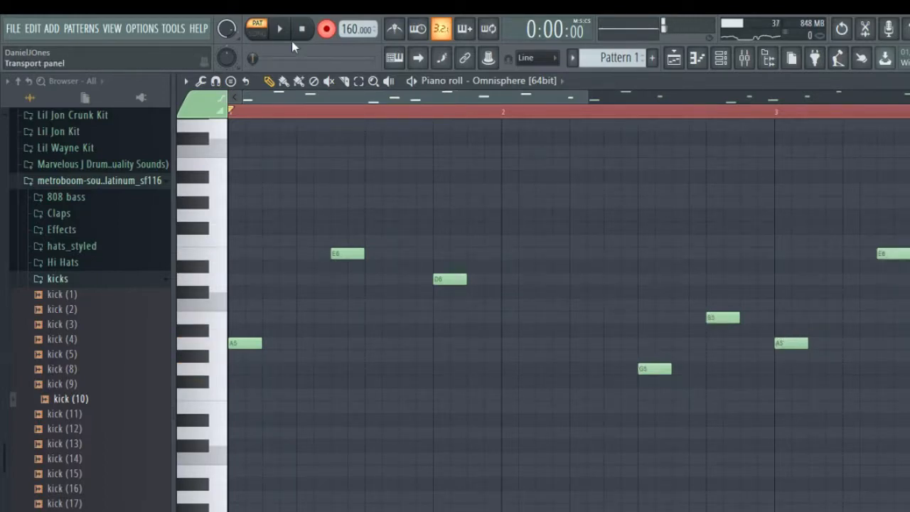
Disarm recording and play back the corrected melody, following it in the Omnisphere piano roll
key(F7)
click(326, 31)
key(space)
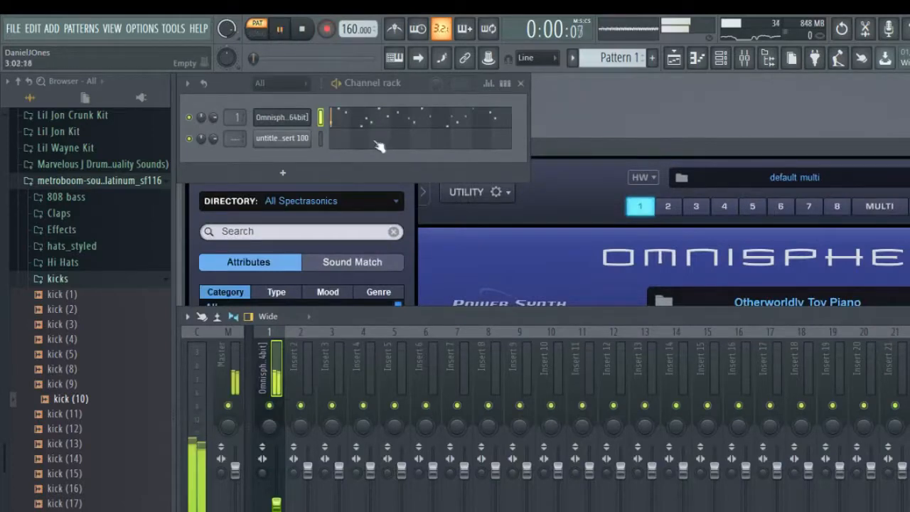
click(363, 121)
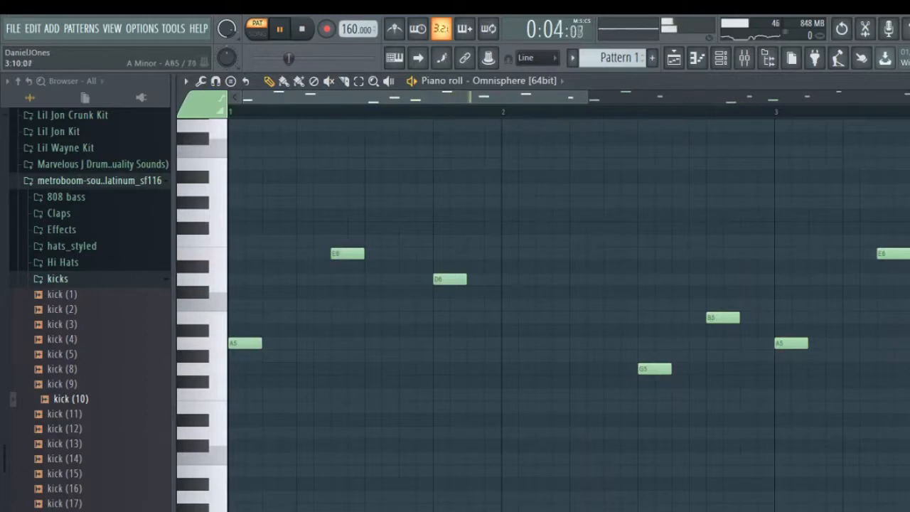
key(space)
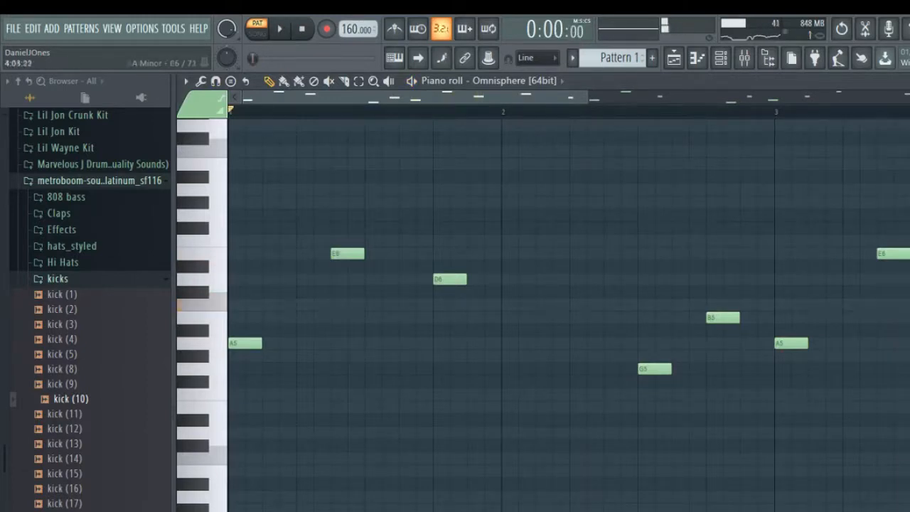
key(space)
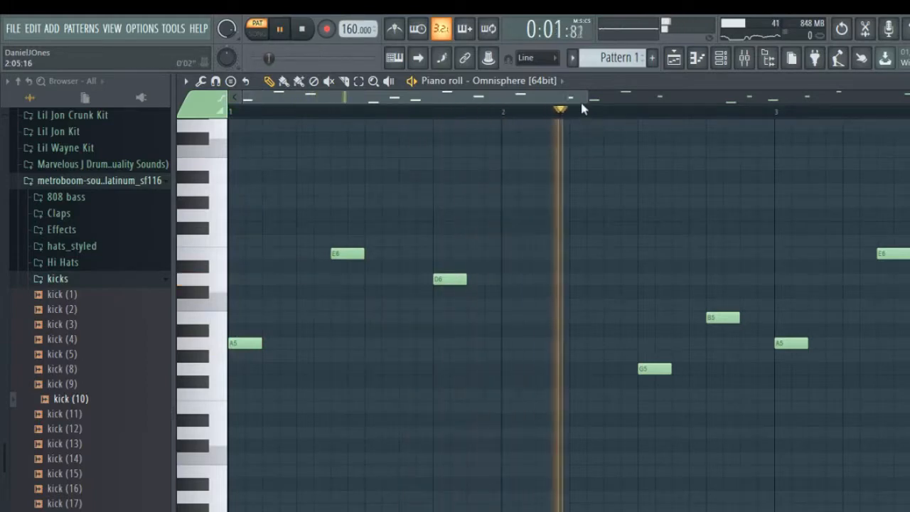
Move the bar 4 D6 note one step later and the following A5 note to the start of bar 5
drag(585, 97, 619, 101)
drag(753, 113, 856, 112)
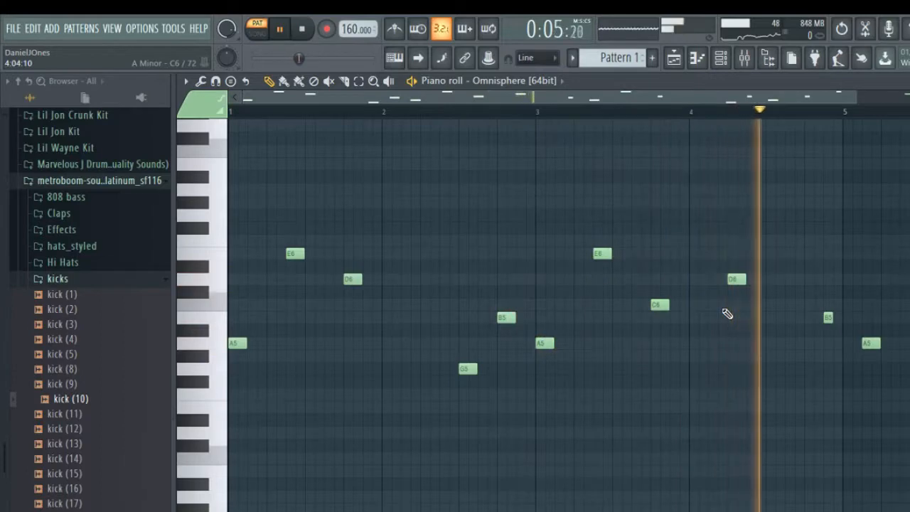
drag(736, 282, 746, 283)
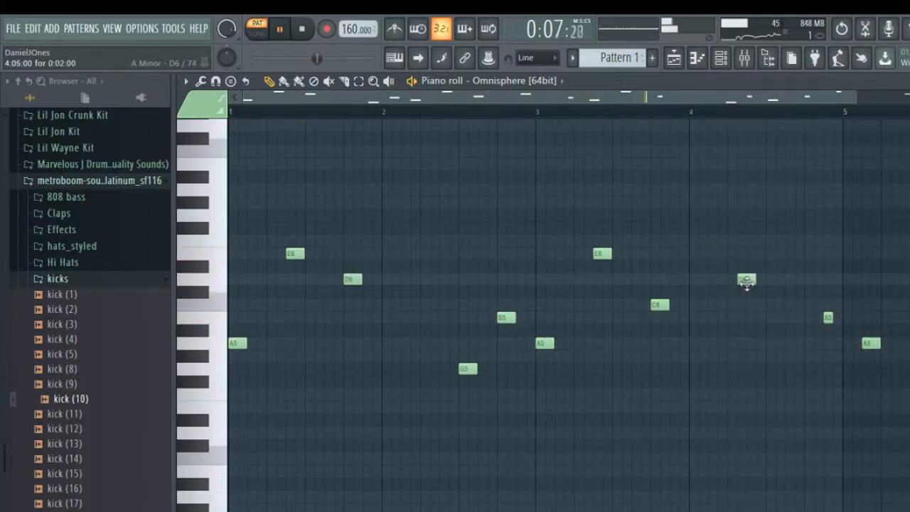
drag(863, 346, 853, 345)
key(space)
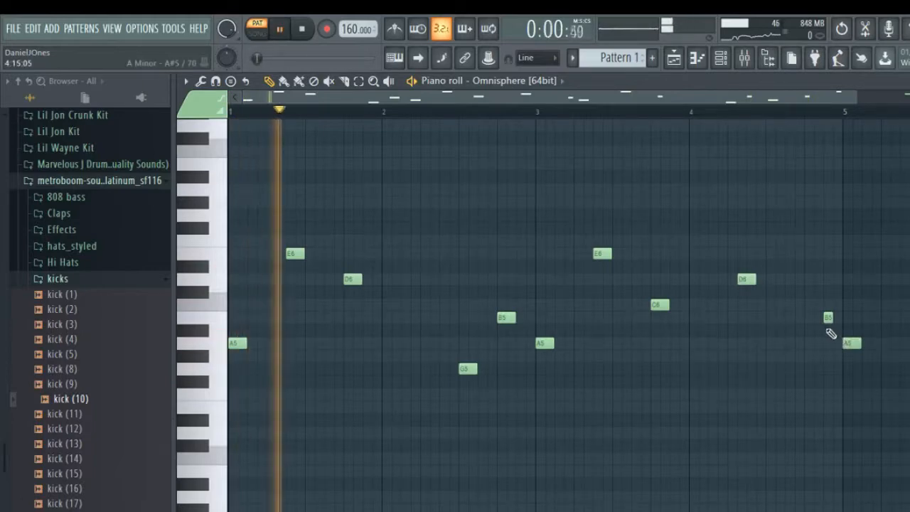
Reposition the D6 note to the midpoint of bar 4 while the melody plays
drag(751, 278, 757, 279)
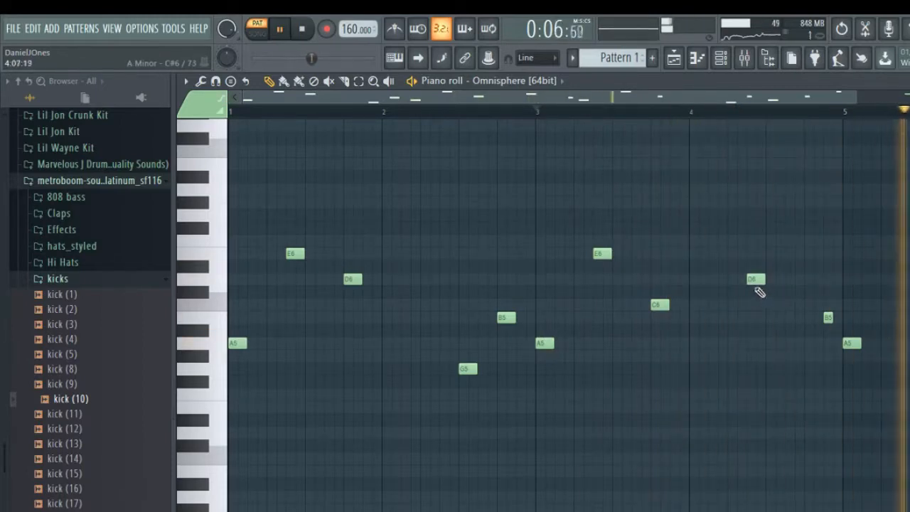
drag(753, 279, 763, 280)
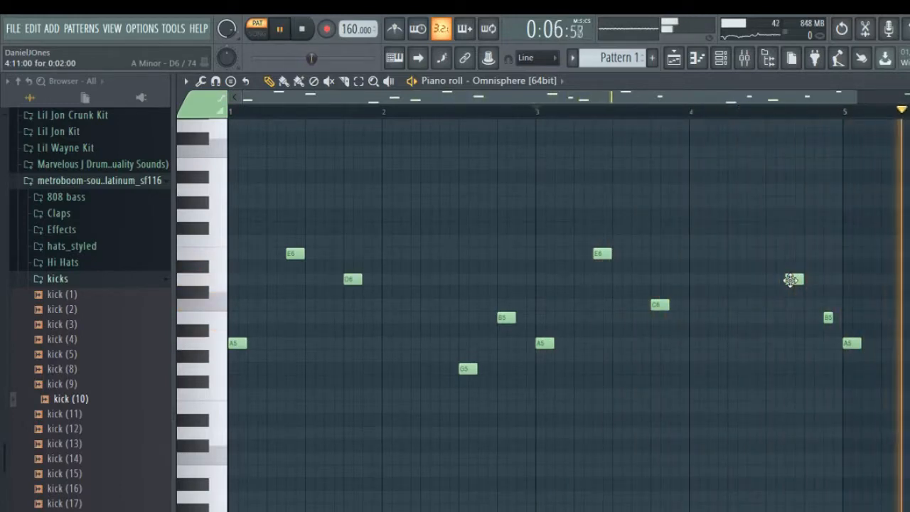
drag(790, 280, 767, 285)
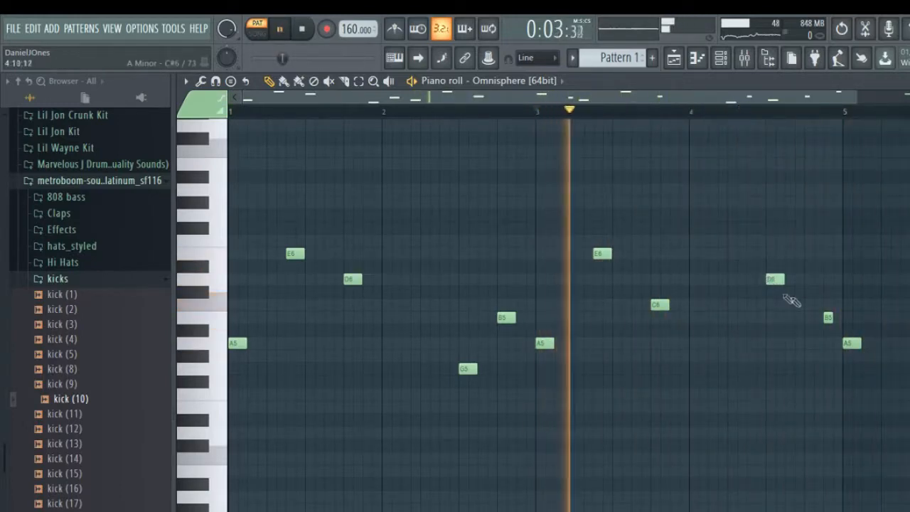
Shift the bar 4 B5 note and the bar 5 C6 note two steps earlier each
drag(827, 319, 808, 319)
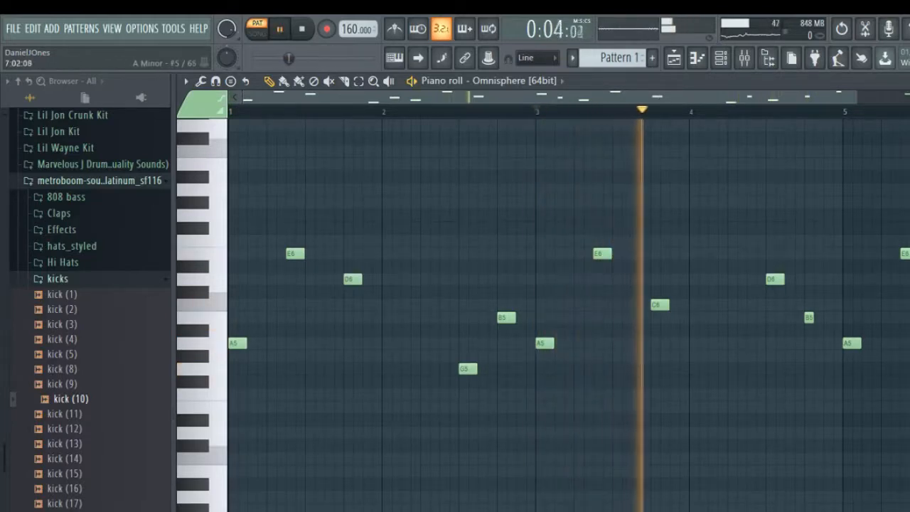
drag(772, 98, 909, 128)
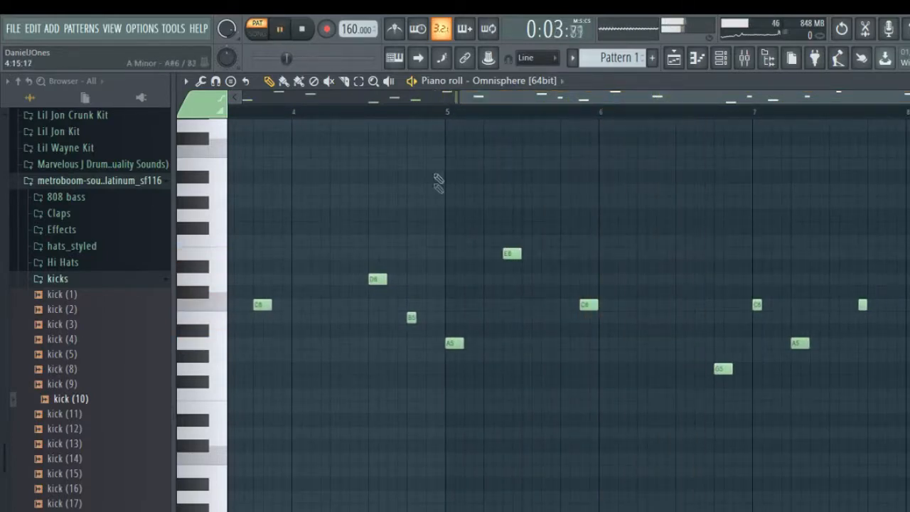
click(447, 112)
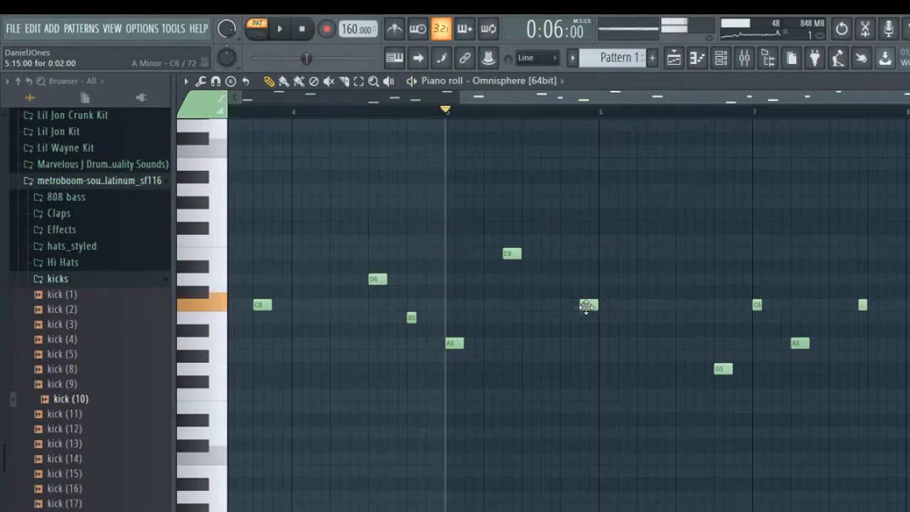
drag(587, 305, 567, 305)
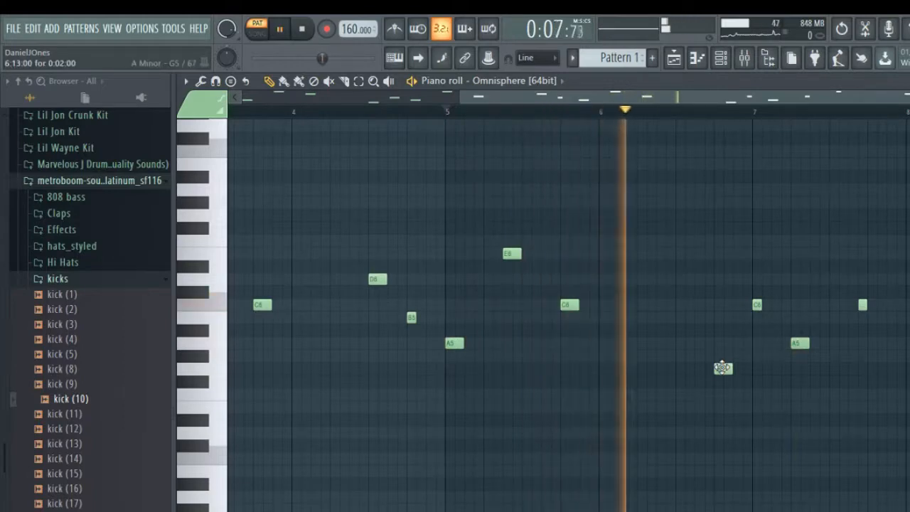
Move the bar 6 G5 note and the C6 note at the start of bar 7 four steps earlier, checking by playback
drag(722, 367, 683, 368)
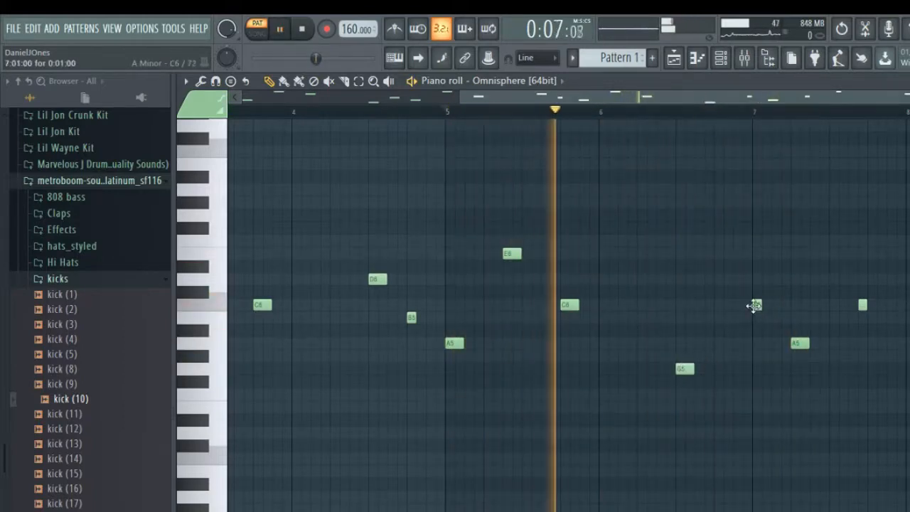
drag(750, 307, 731, 307)
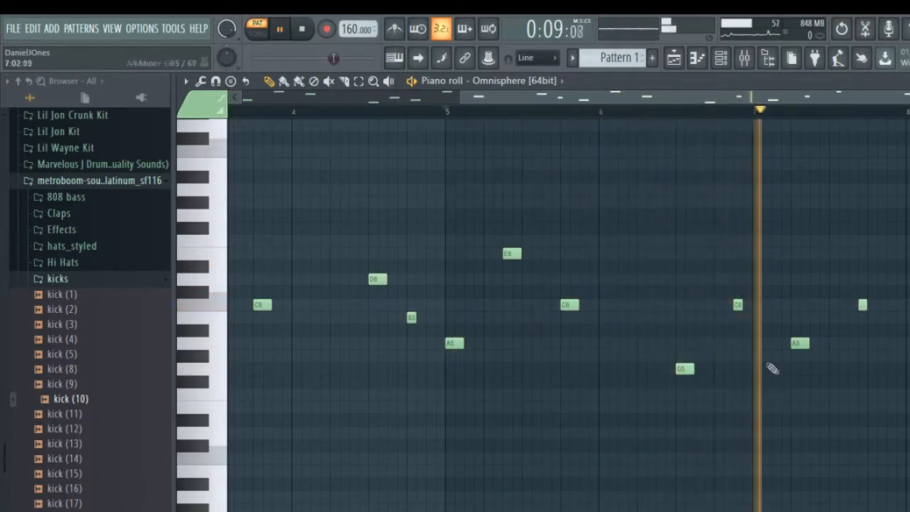
drag(734, 309, 724, 309)
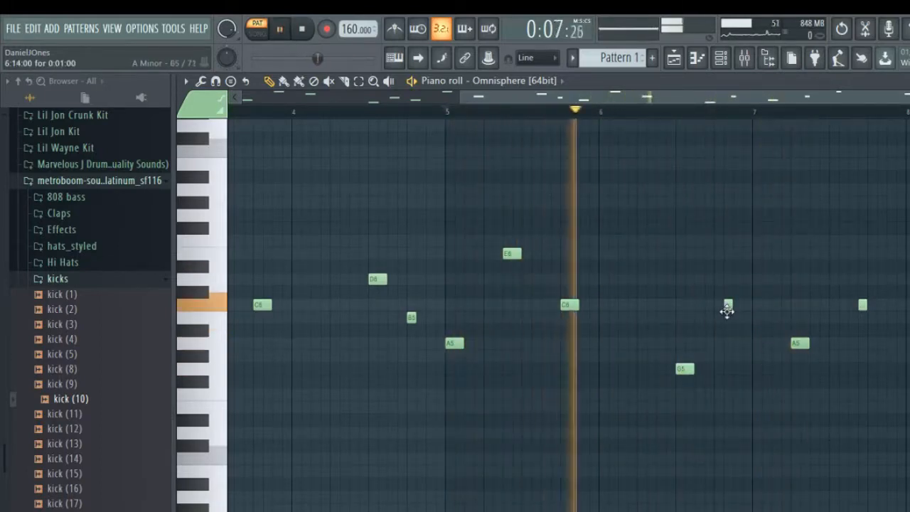
key(space)
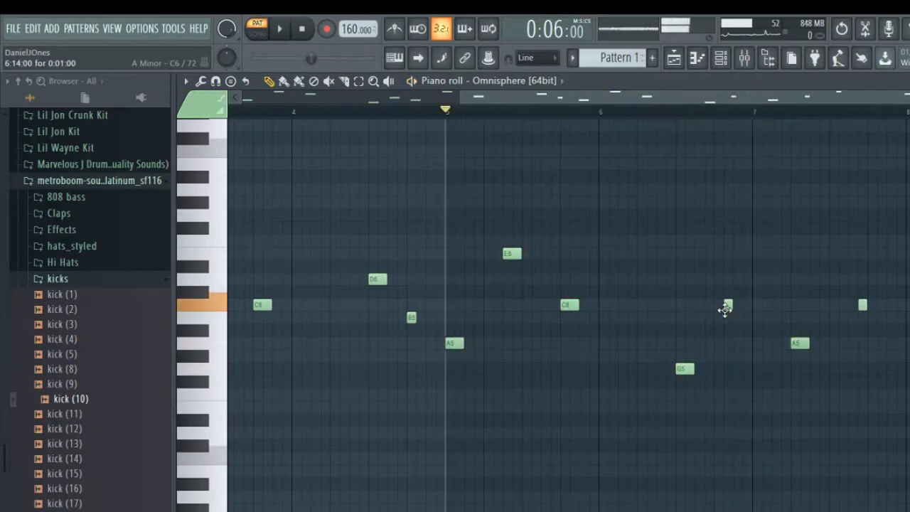
key(space)
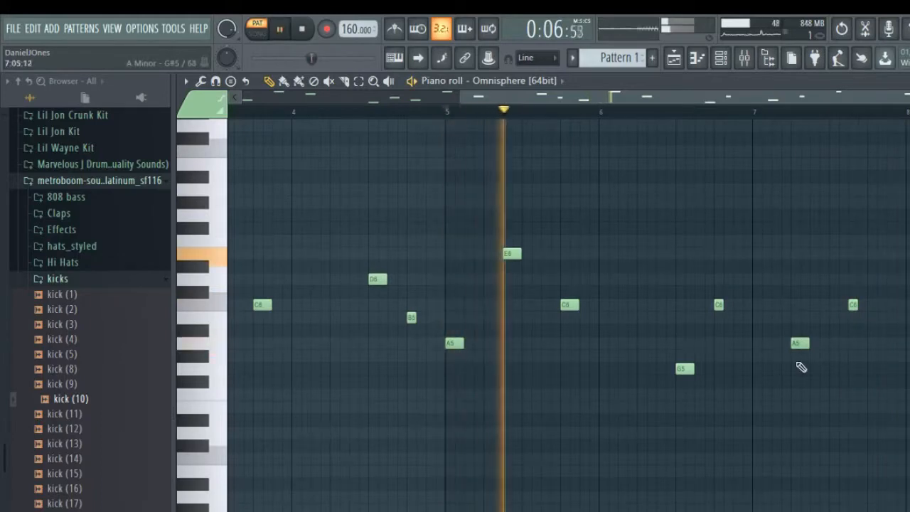
Reposition the bar 7 notes, with A5 at the bar start, C6 on step 7 and E6 on step 13, and close the piano roll
drag(798, 342, 779, 343)
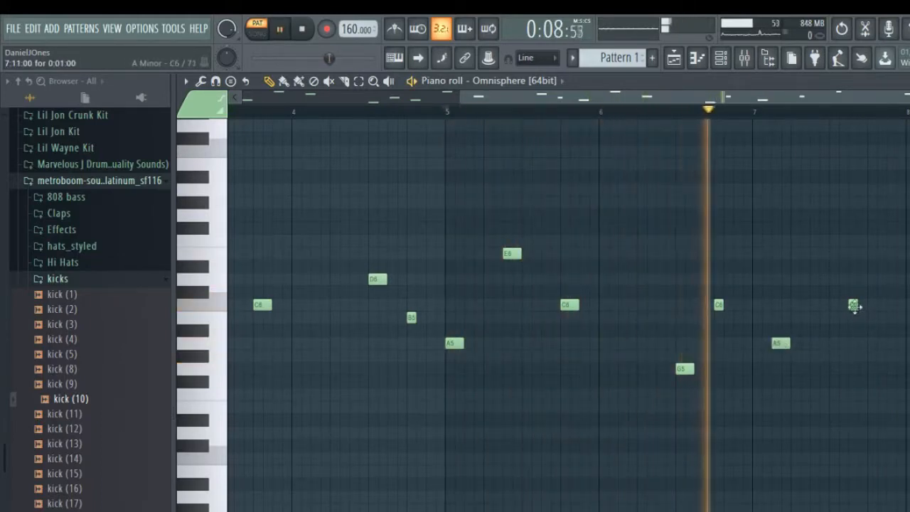
drag(850, 305, 841, 307)
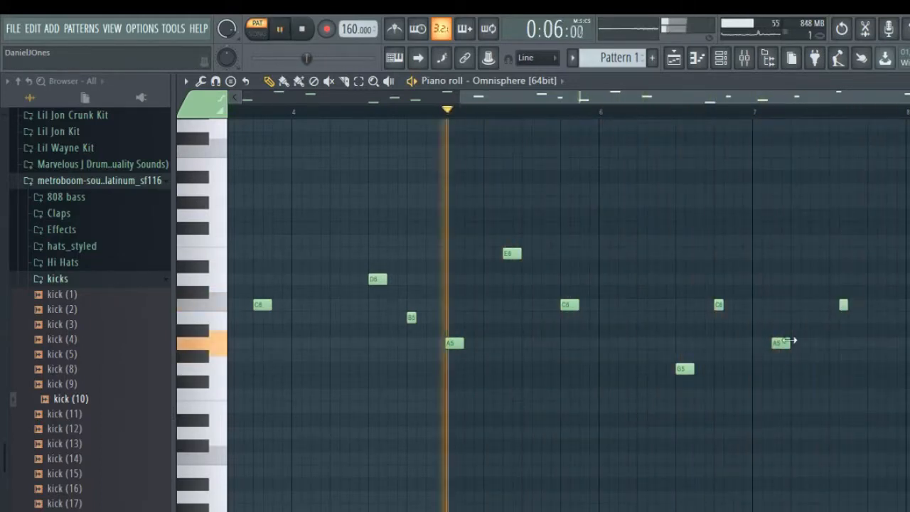
drag(781, 346, 761, 347)
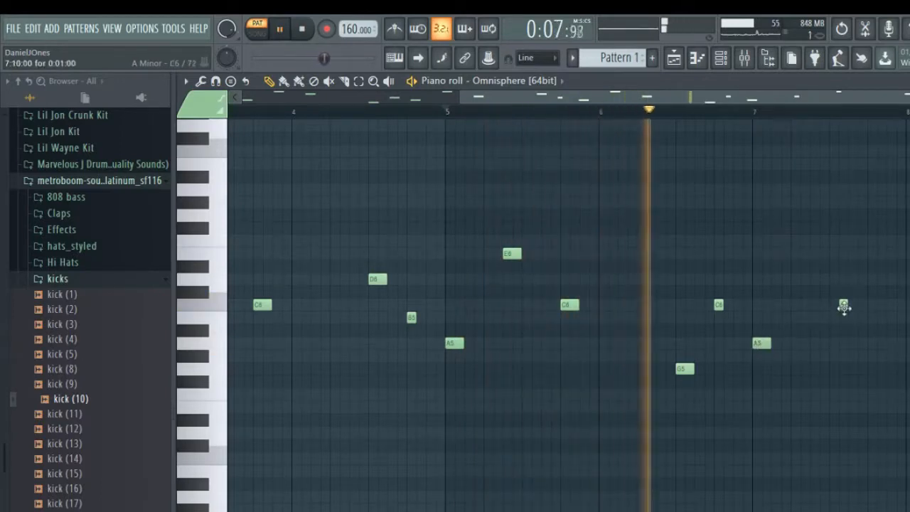
drag(842, 305, 812, 309)
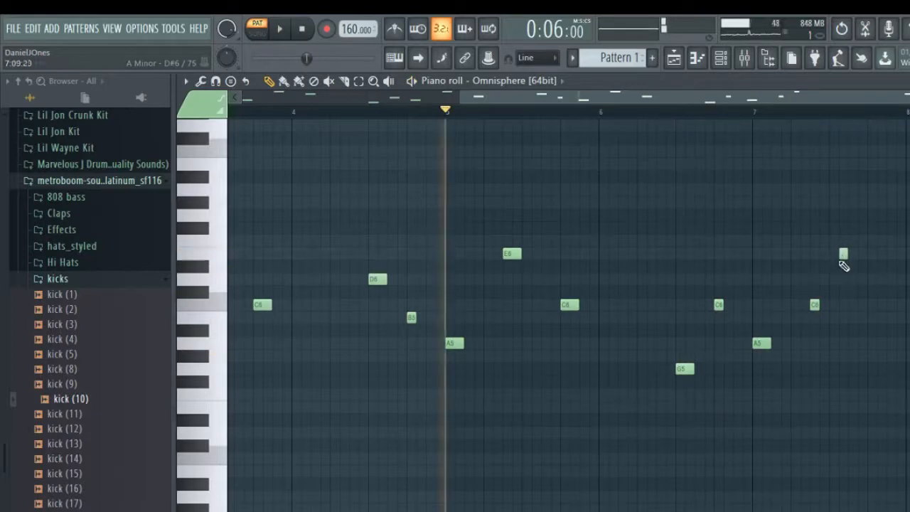
drag(841, 257, 851, 258)
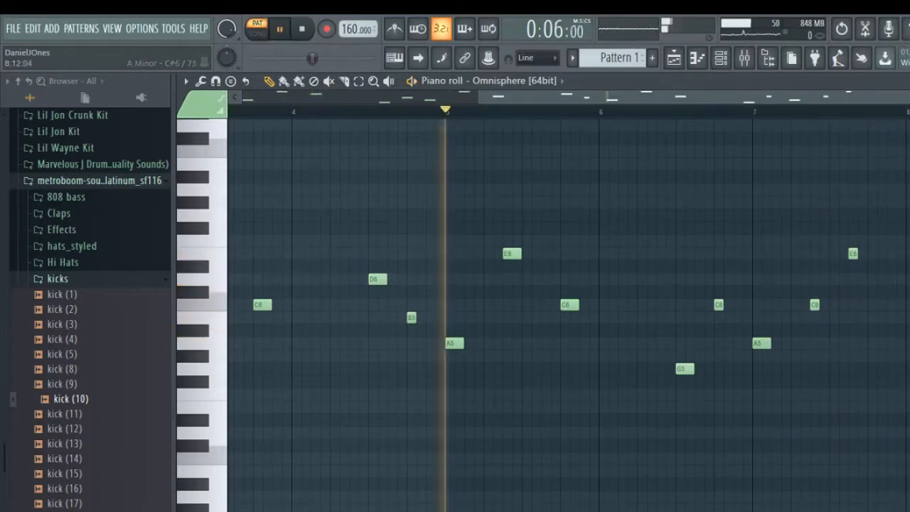
drag(853, 258, 872, 259)
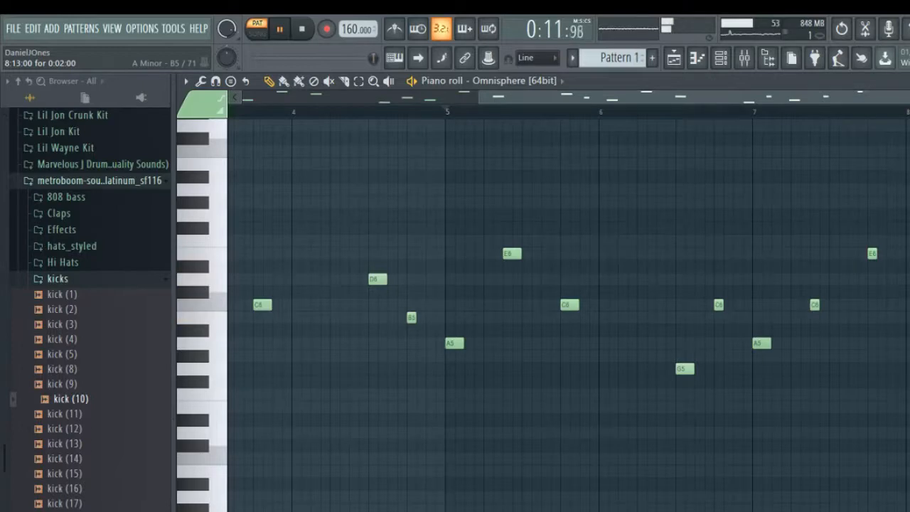
key(Escape)
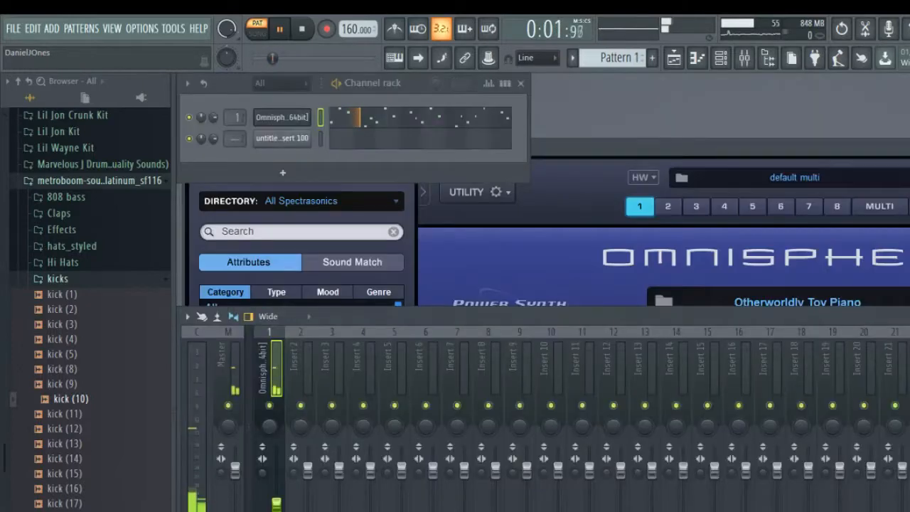
Examine layers A and B of the Otherworldly Toy Piano patch in Omnisphere, alongside the mixer
click(909, 148)
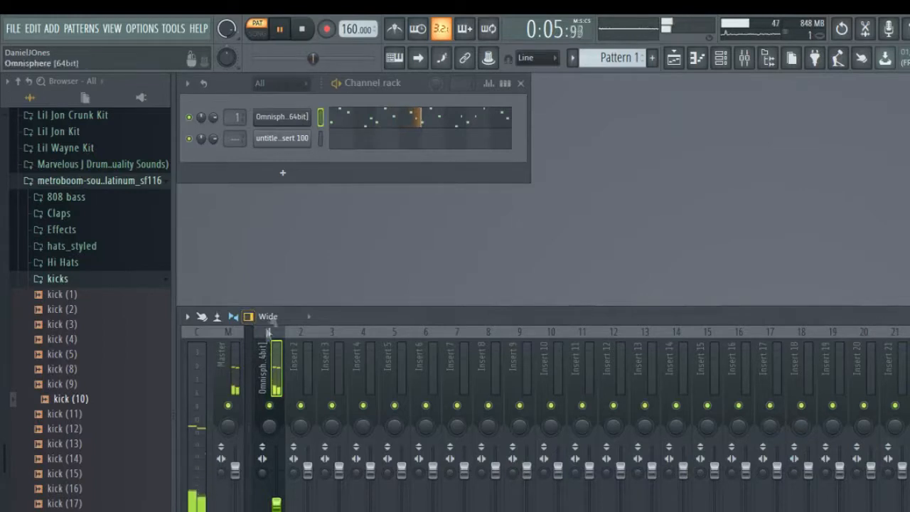
click(295, 119)
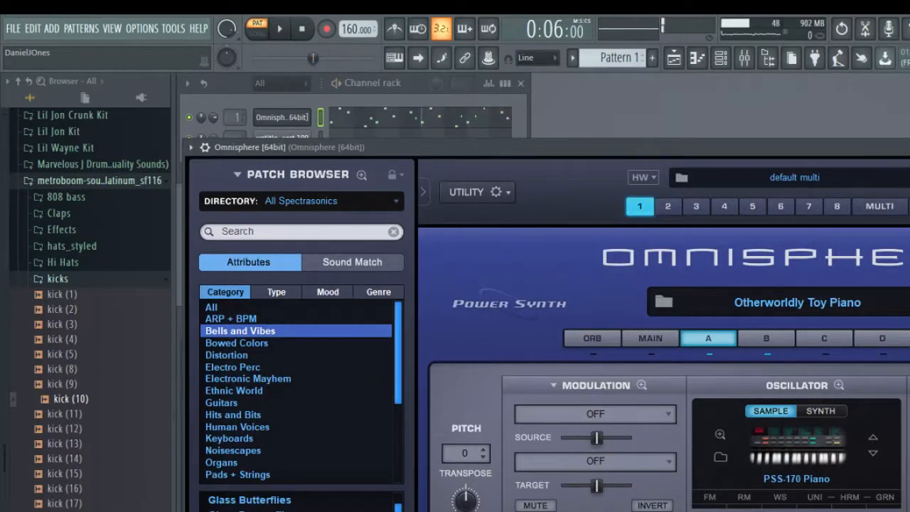
key(F9)
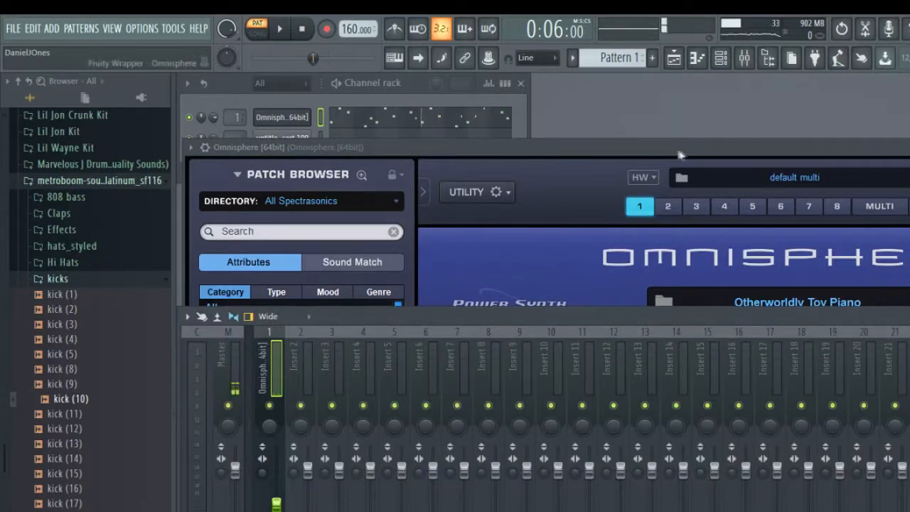
key(F9)
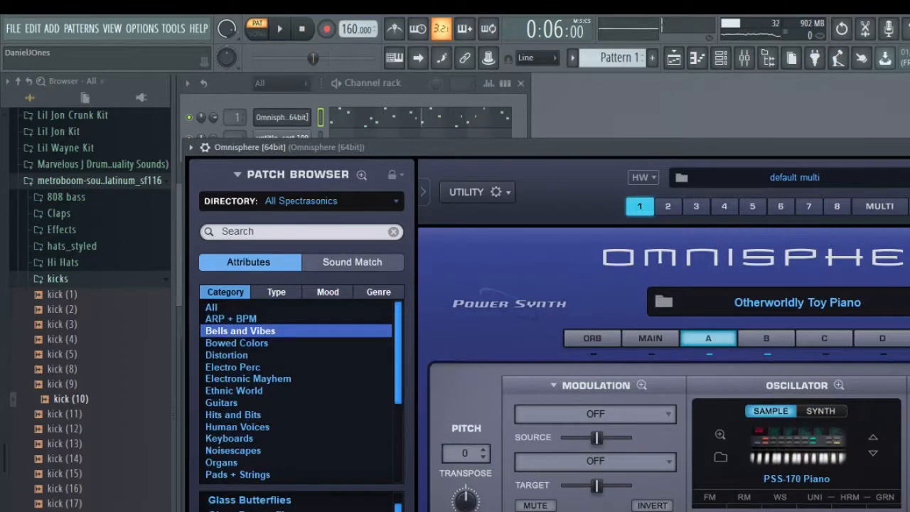
click(767, 339)
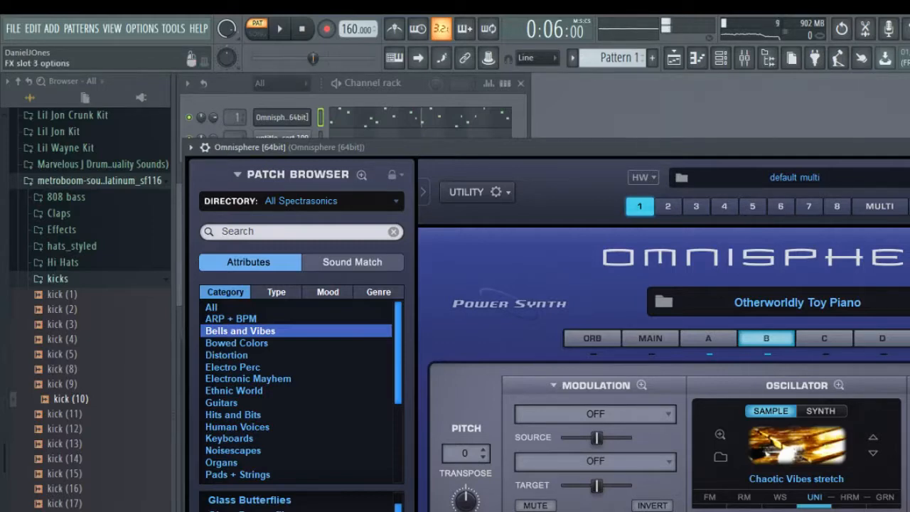
key(F9)
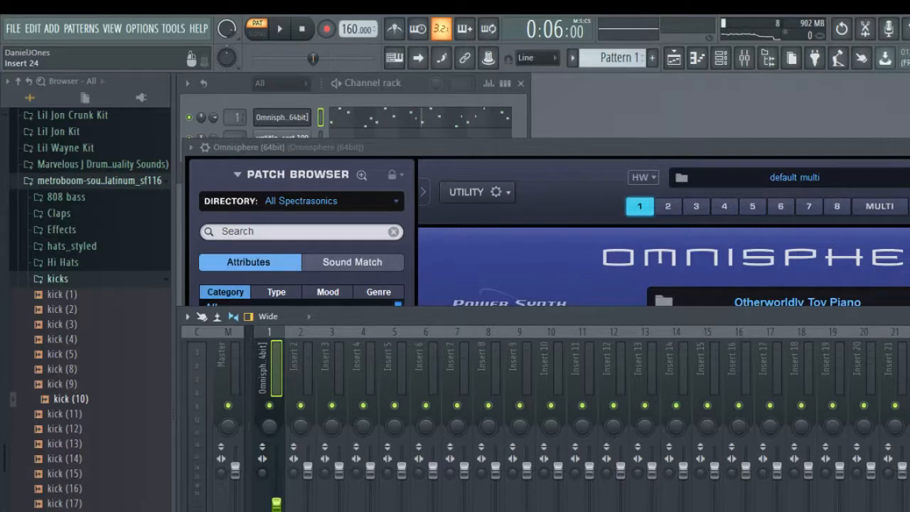
key(F9)
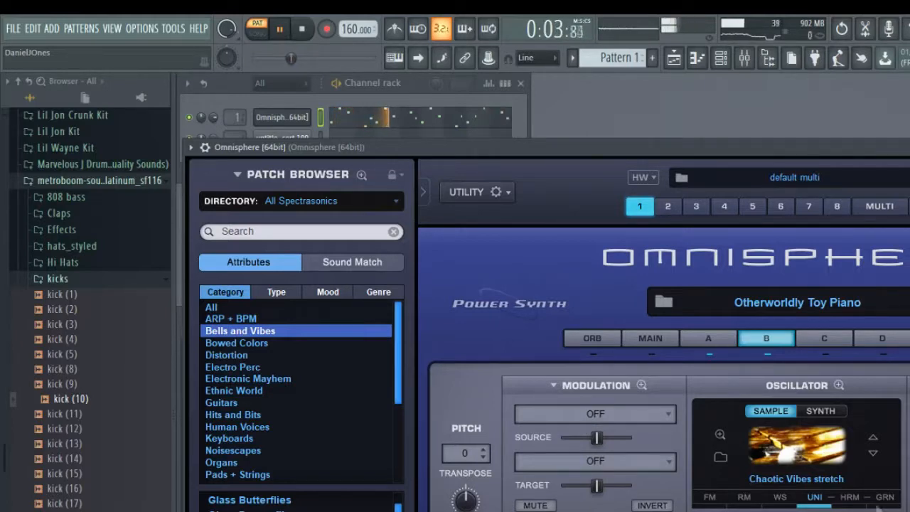
click(708, 339)
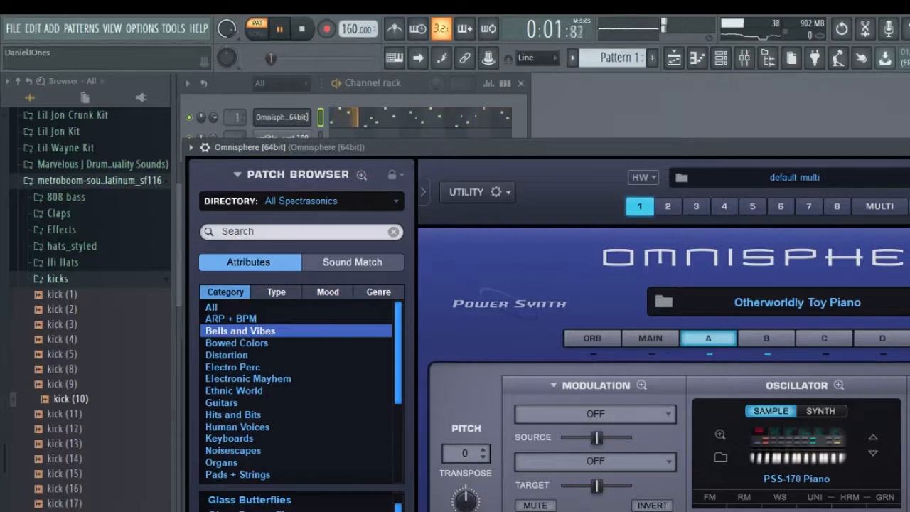
key(Escape)
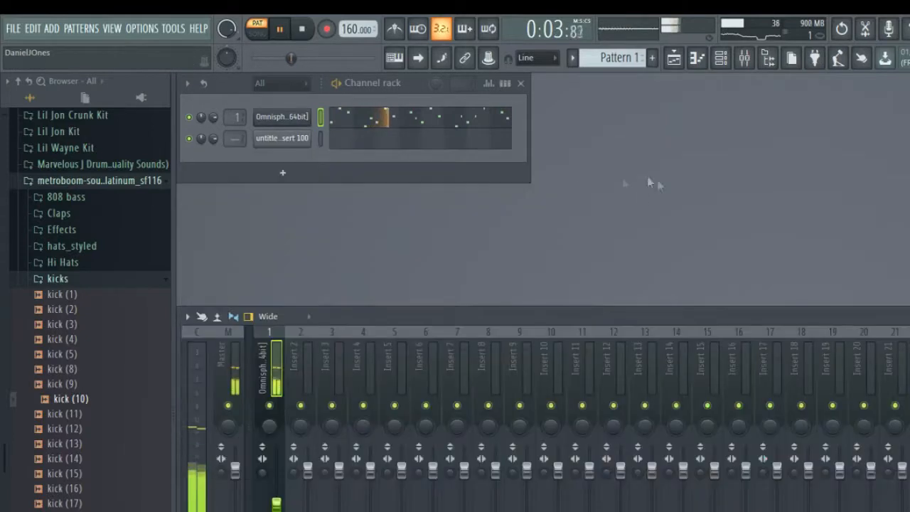
Delete the untitled audio clip channel and add a second Omnisphere instance in its place
click(283, 145)
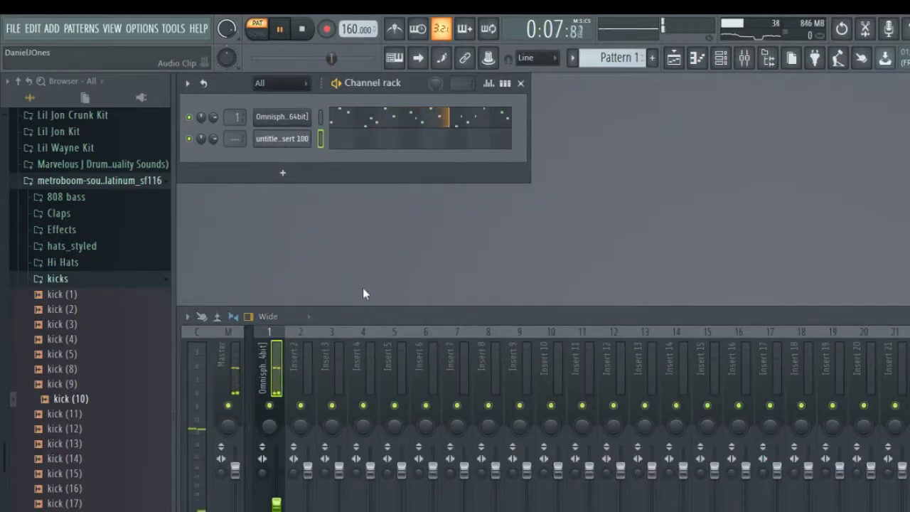
key(alt+Delete)
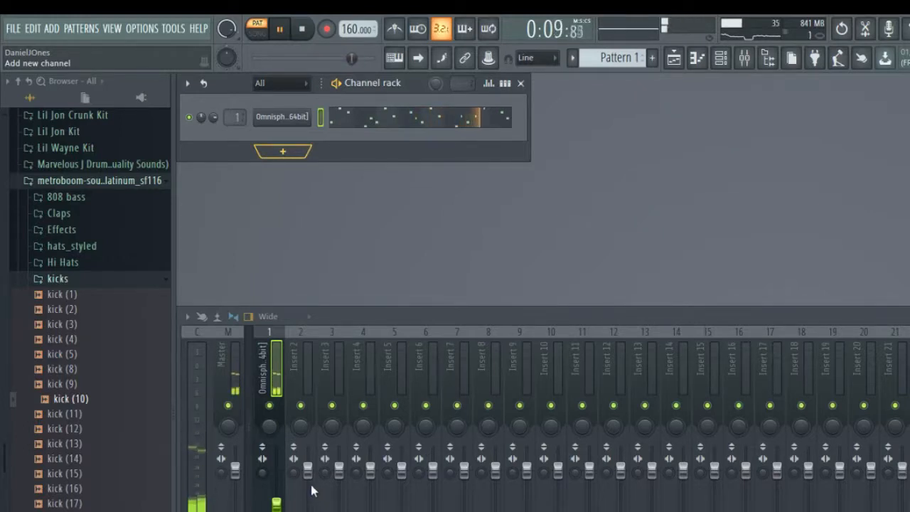
click(178, 436)
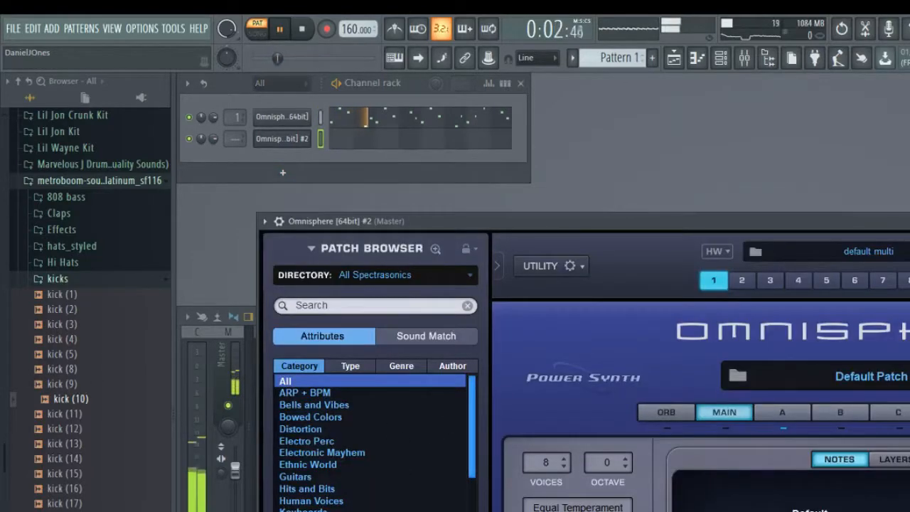
drag(635, 221, 606, 139)
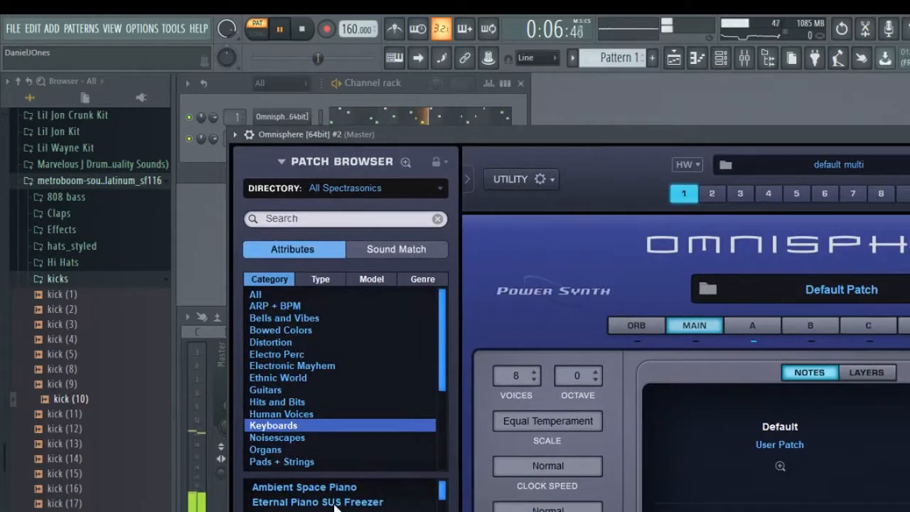
Browse the second Omnisphere's Keyboards and Guitars patches, load Double-Tracked 6-Strings a, close the plugin and stop playback
scroll(341, 494, down, 15)
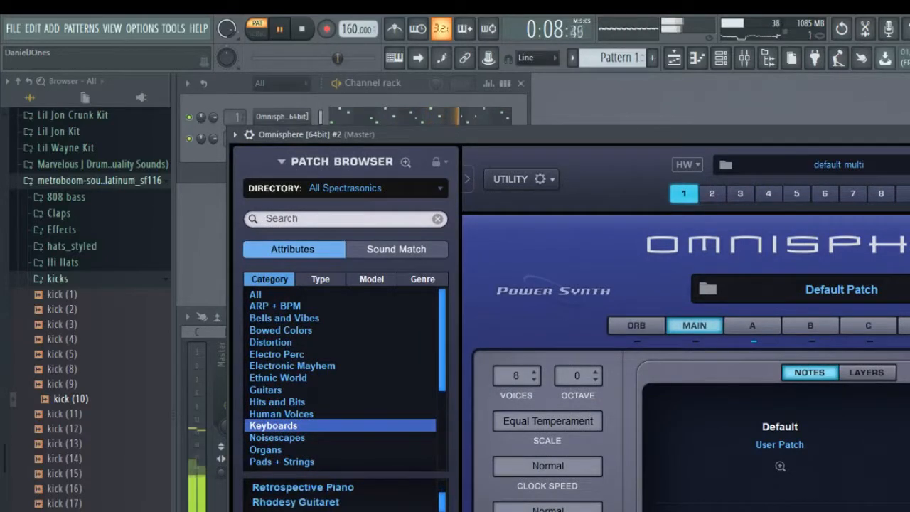
scroll(341, 497, down, 2)
scroll(341, 497, down, 2)
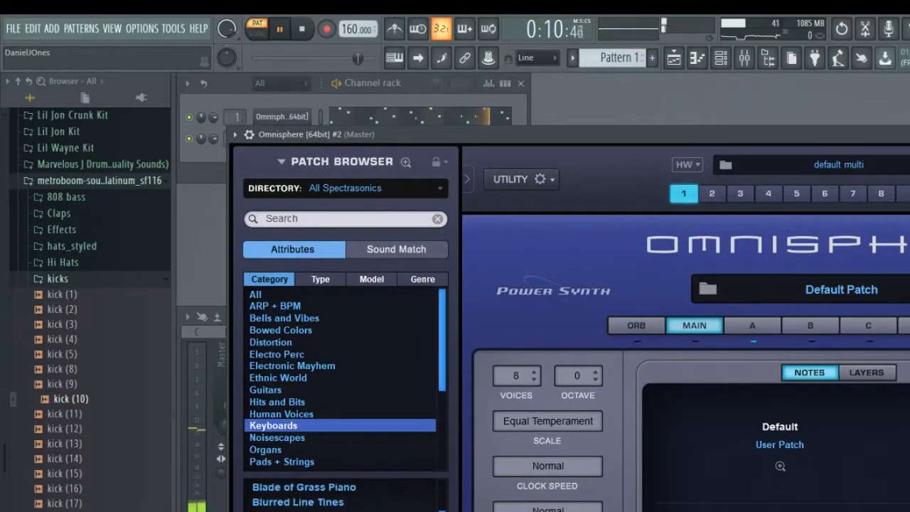
click(277, 390)
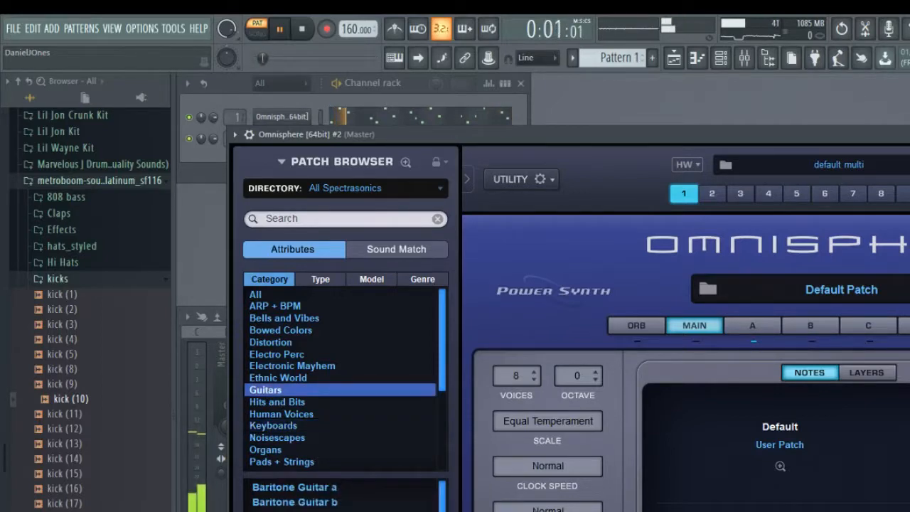
scroll(341, 498, down, 4)
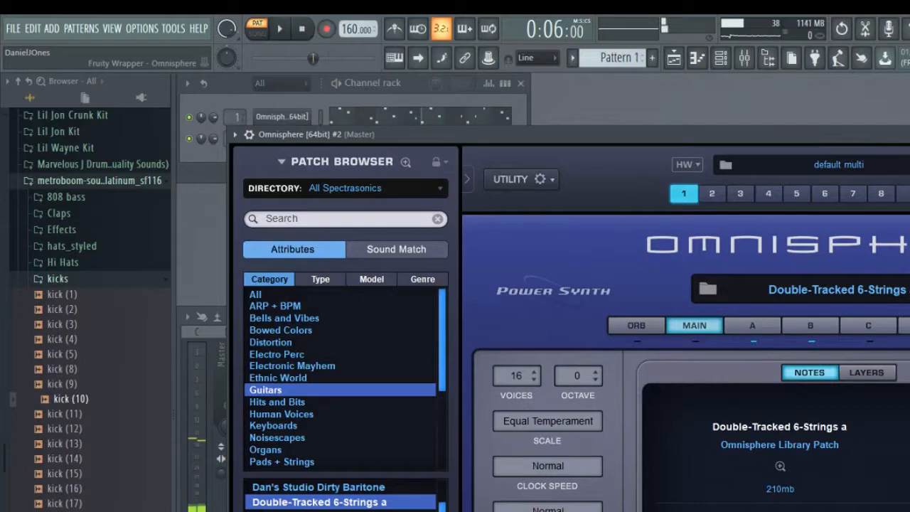
click(908, 135)
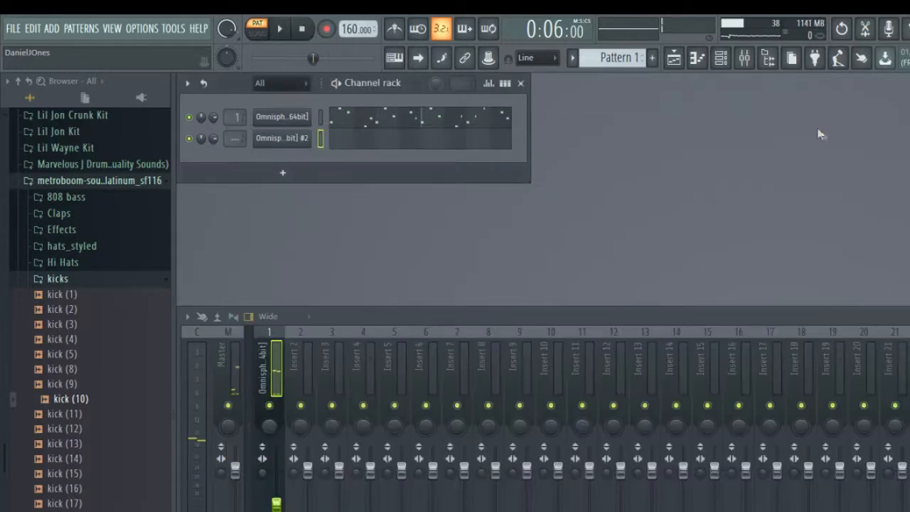
click(303, 30)
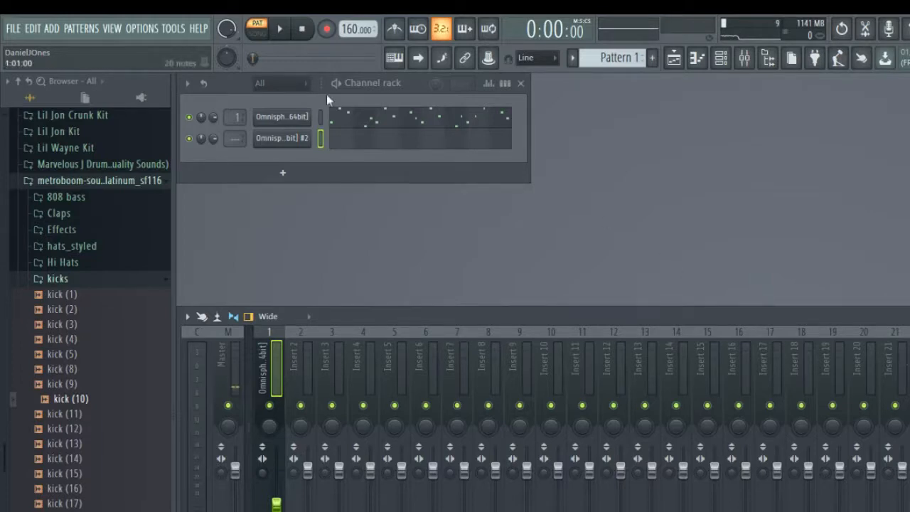
Record a chord part for the second Omnisphere over the bell melody, stop the recording and open its piano roll
click(326, 28)
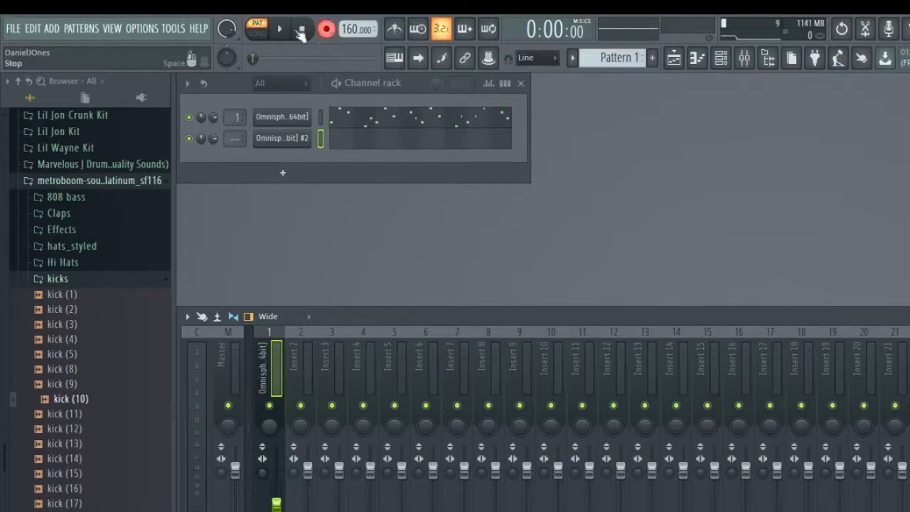
click(283, 30)
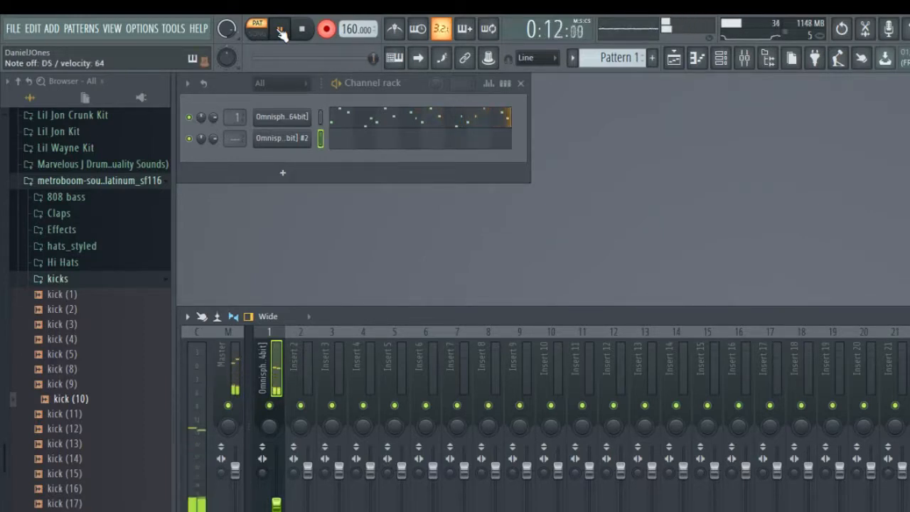
key(space)
click(348, 145)
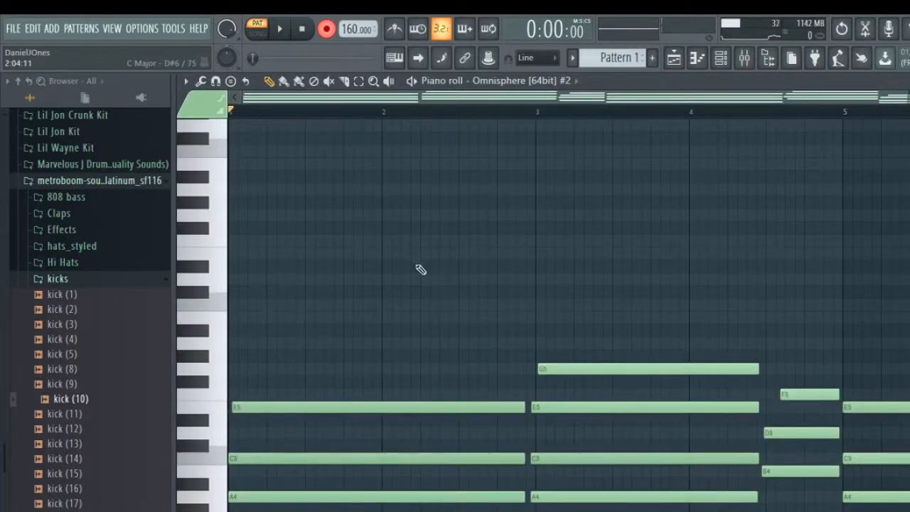
Select all the recorded chord notes of the second Omnisphere and quantize them to the grid
click(745, 62)
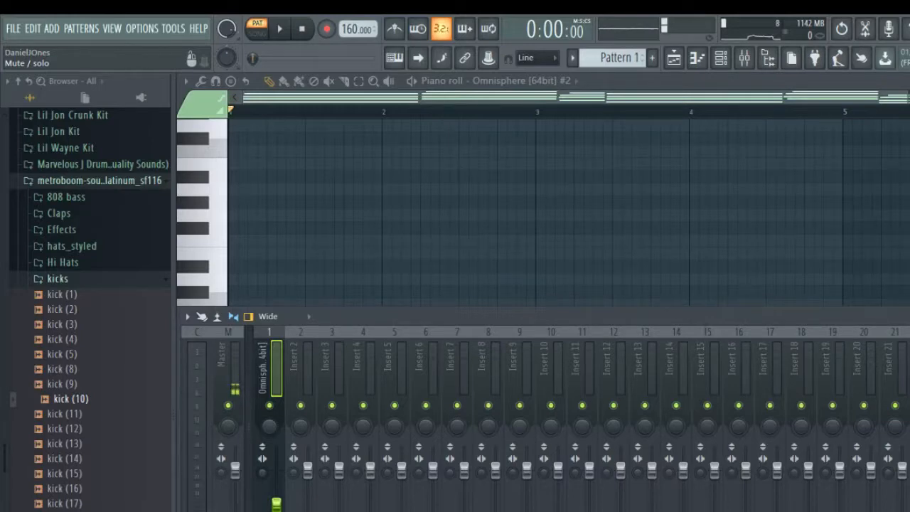
key(F9)
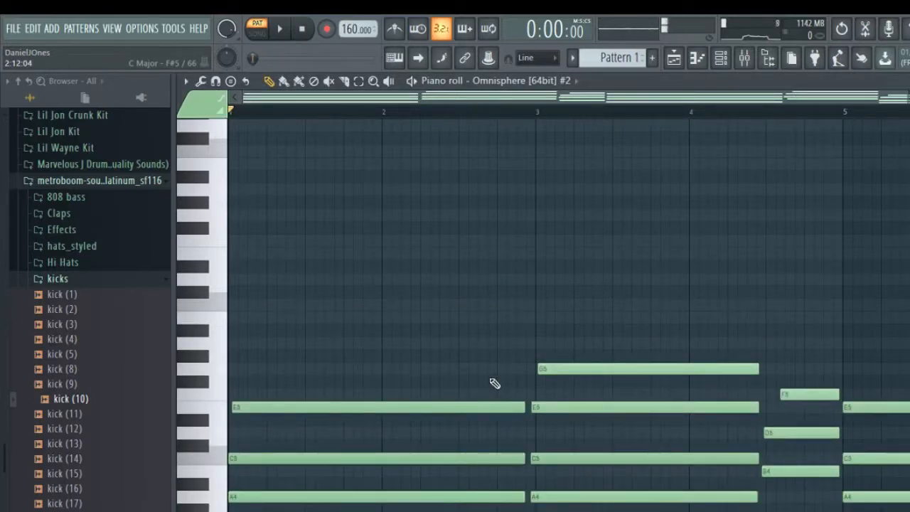
key(ctrl+a)
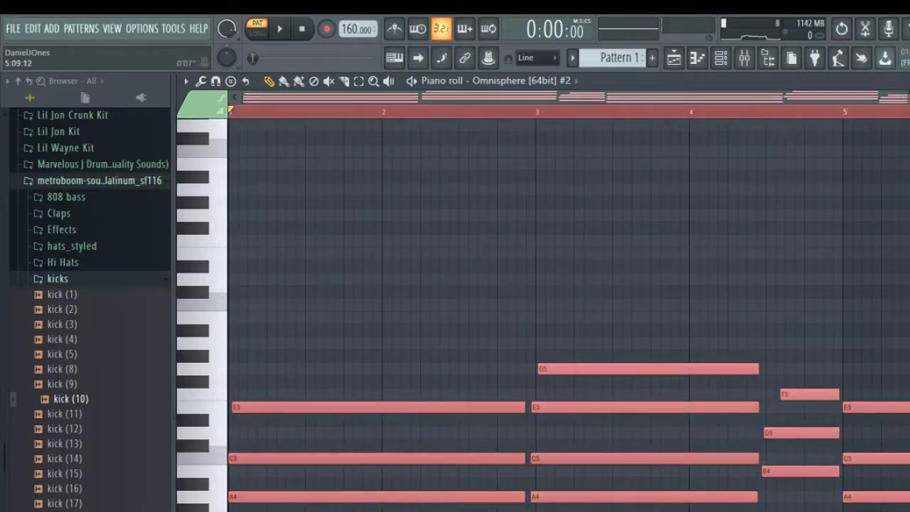
drag(906, 97, 909, 97)
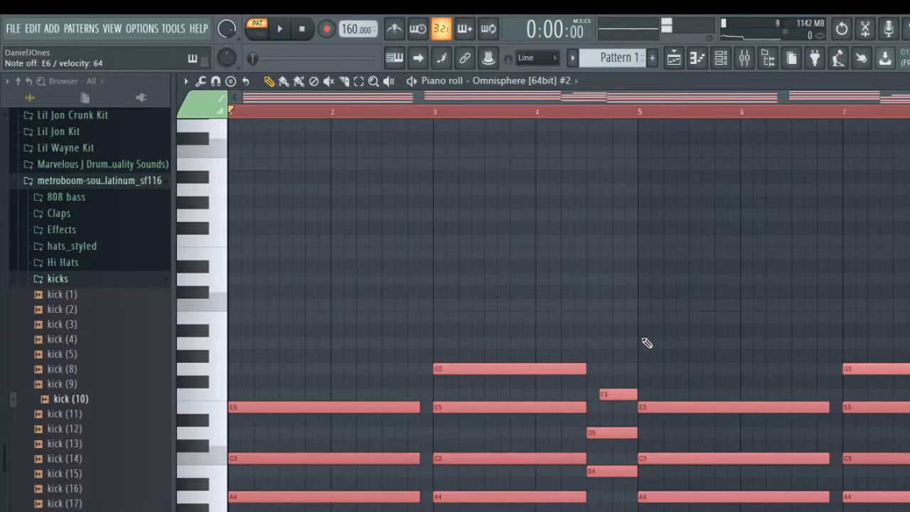
Remove the stray B5 note and extend bar 4's F5 note back to step 9, aligned with D5 and B4
click(485, 317)
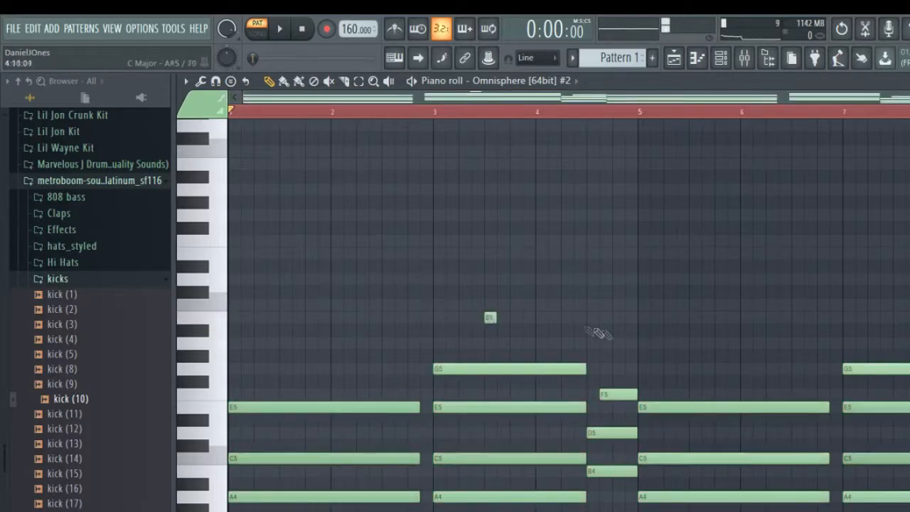
right_click(490, 318)
drag(613, 394, 636, 396)
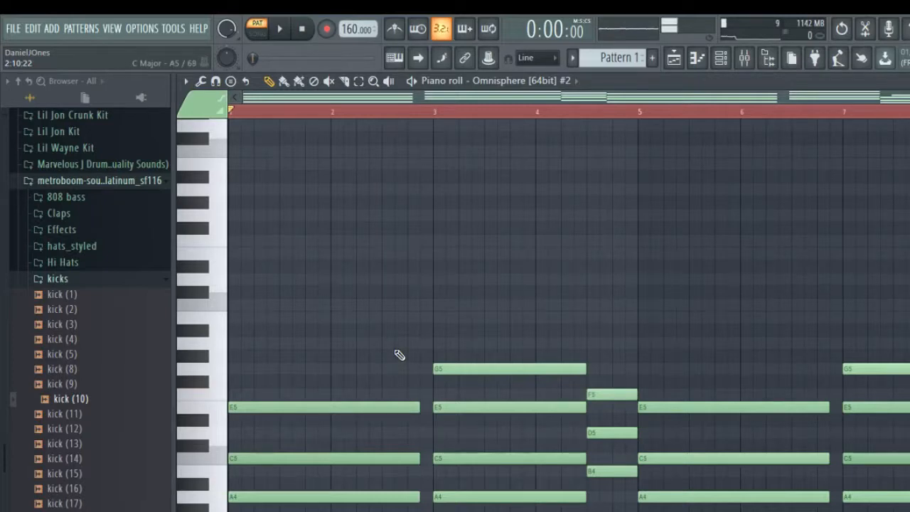
mouse_move(456, 370)
mouse_down()
mouse_move(464, 370)
mouse_move(444, 371)
mouse_move(466, 371)
mouse_move(457, 370)
mouse_up()
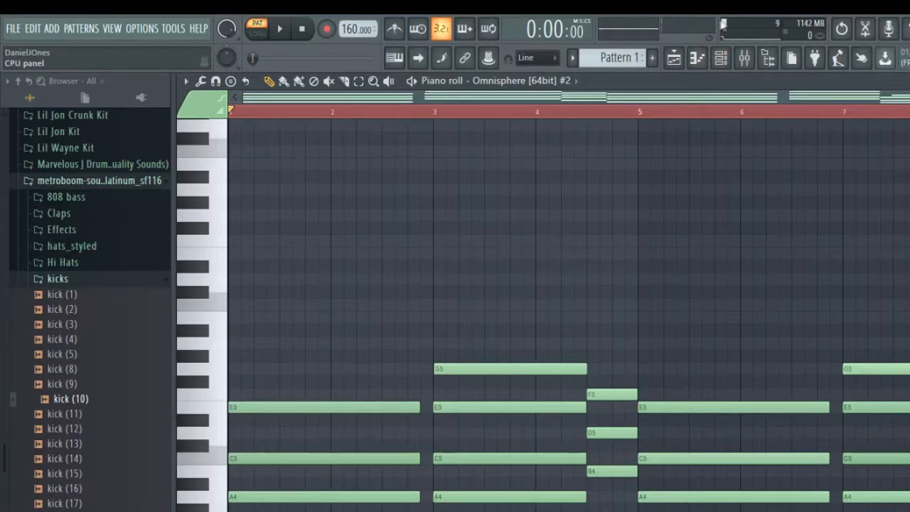
Play the pattern and nudge bar 1's C5 and E5 notes slightly behind A4 to give the chord a strummed feel
click(744, 57)
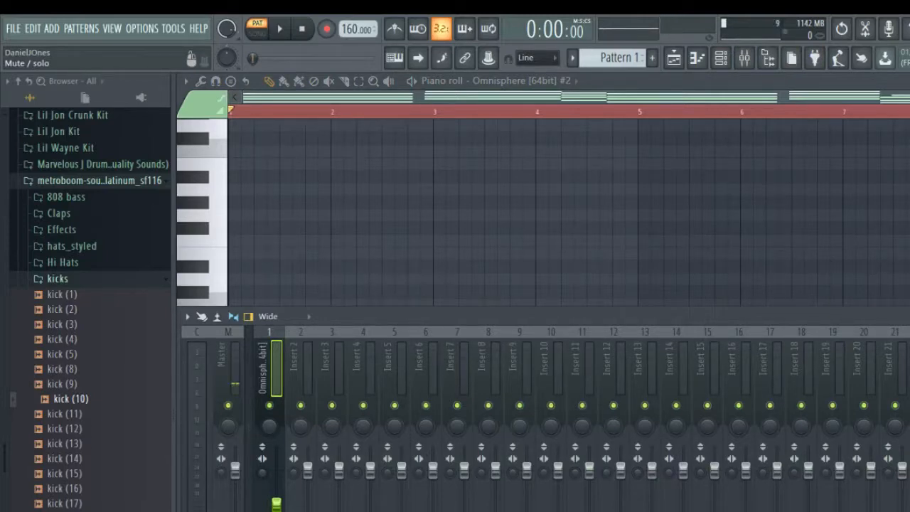
key(space)
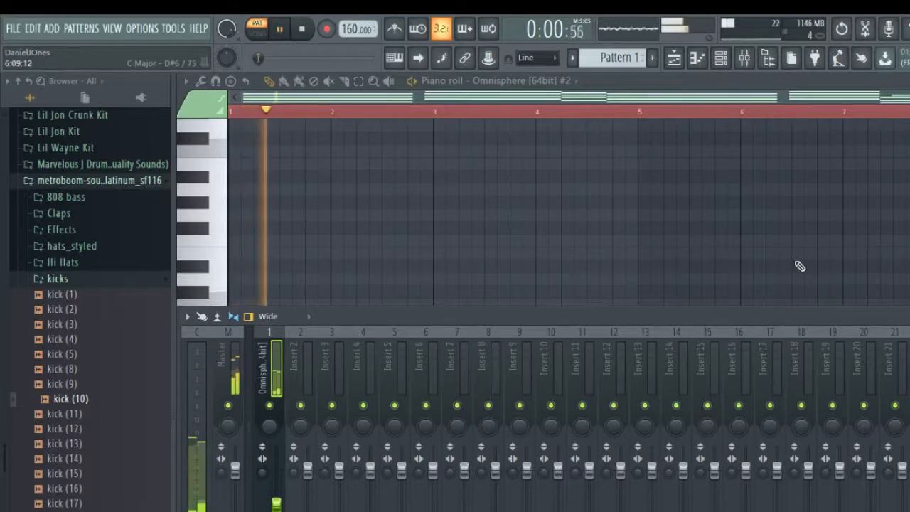
click(677, 80)
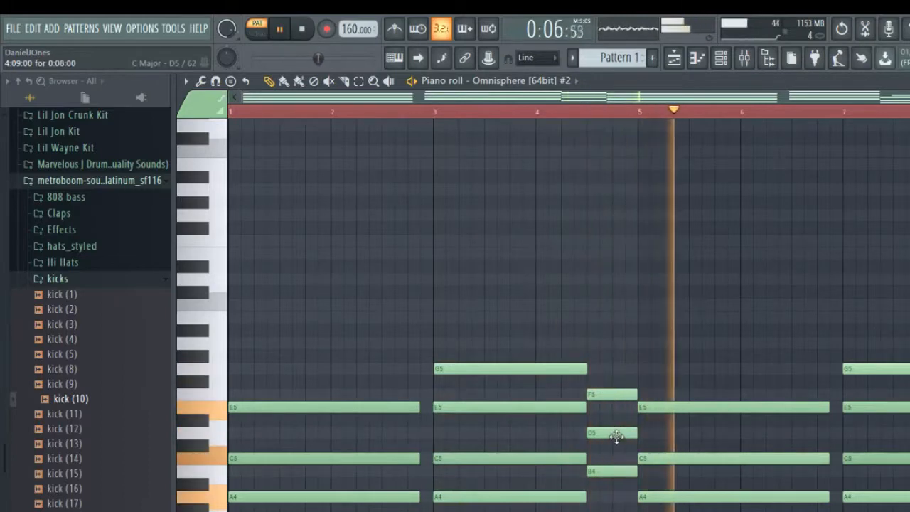
drag(305, 406, 314, 404)
drag(301, 459, 305, 462)
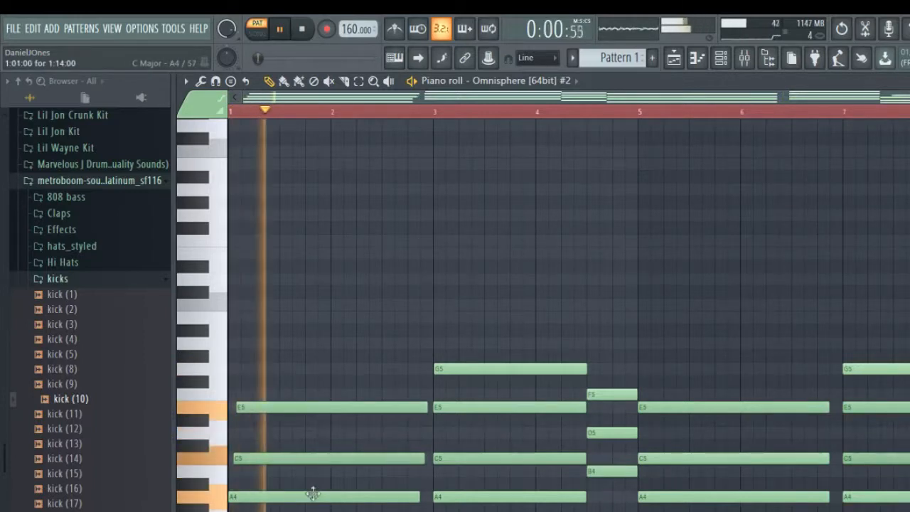
Strum the bar 3 chord by moving E5 slightly behind C5 and G5 slightly behind E5, replaying the pattern to check
drag(458, 368, 471, 368)
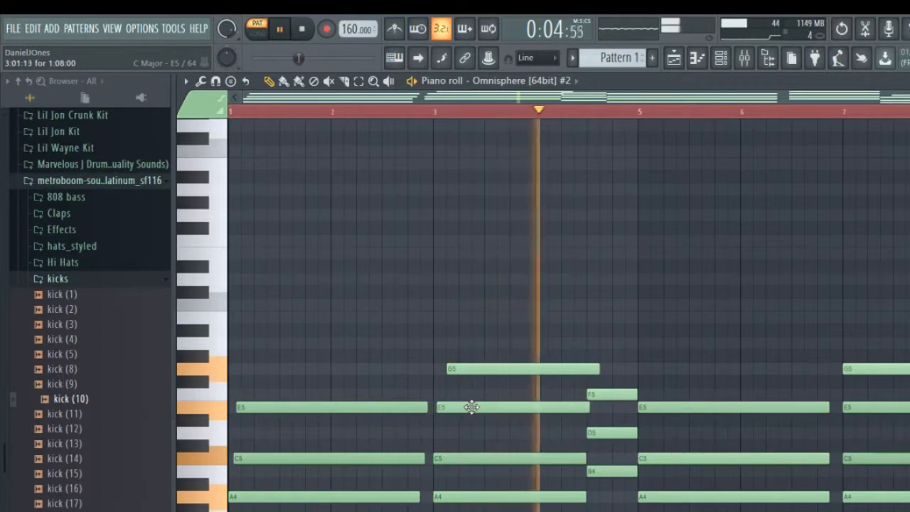
drag(469, 404, 474, 404)
key(space)
key(space)
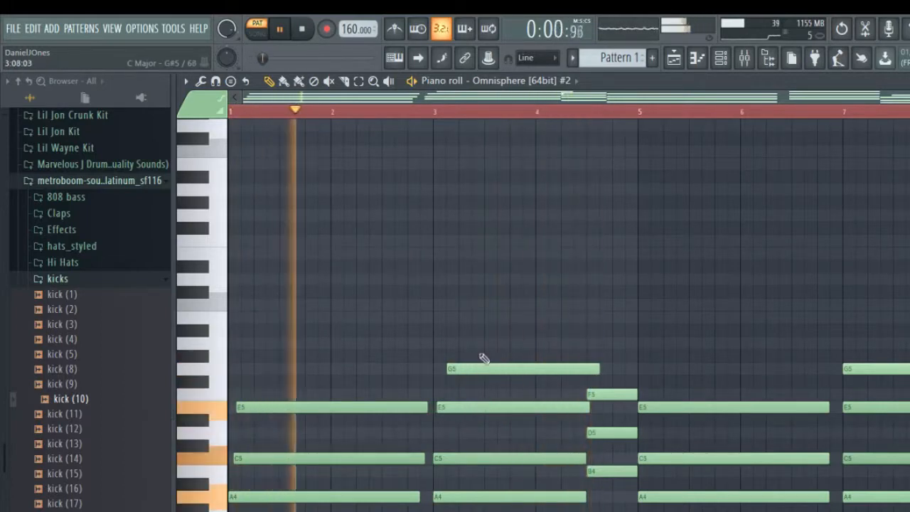
drag(478, 366, 473, 372)
key(space)
key(space)
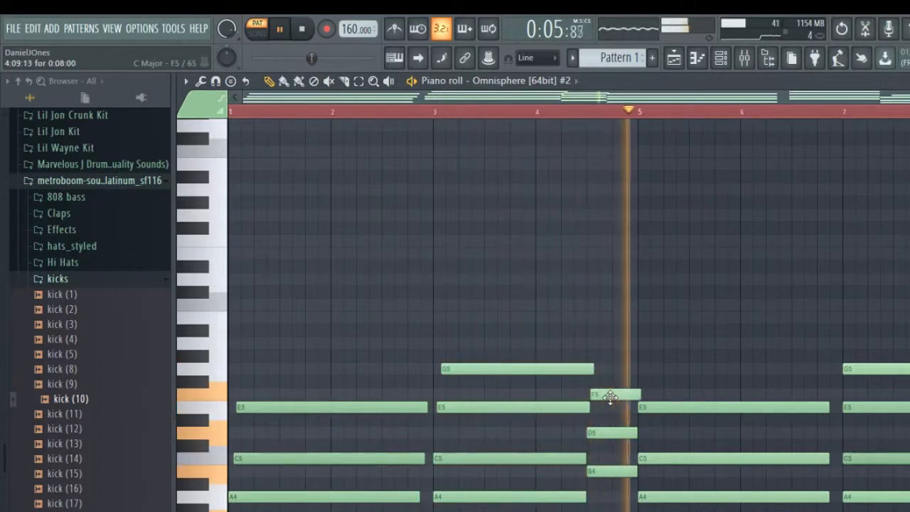
Stagger bar 4's closing chord by moving D5 slightly behind B4 and F5 slightly behind D5
drag(605, 397, 611, 397)
drag(609, 430, 614, 430)
drag(616, 394, 618, 394)
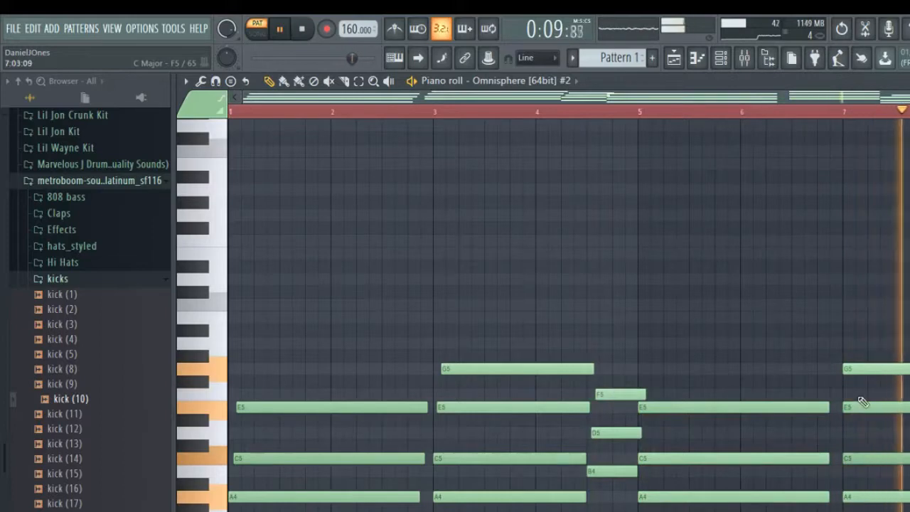
Stagger the C5, E5 and G5 notes of the bar 7 chord behind A4, close the piano roll and stop playback
drag(871, 370, 877, 368)
drag(873, 408, 877, 410)
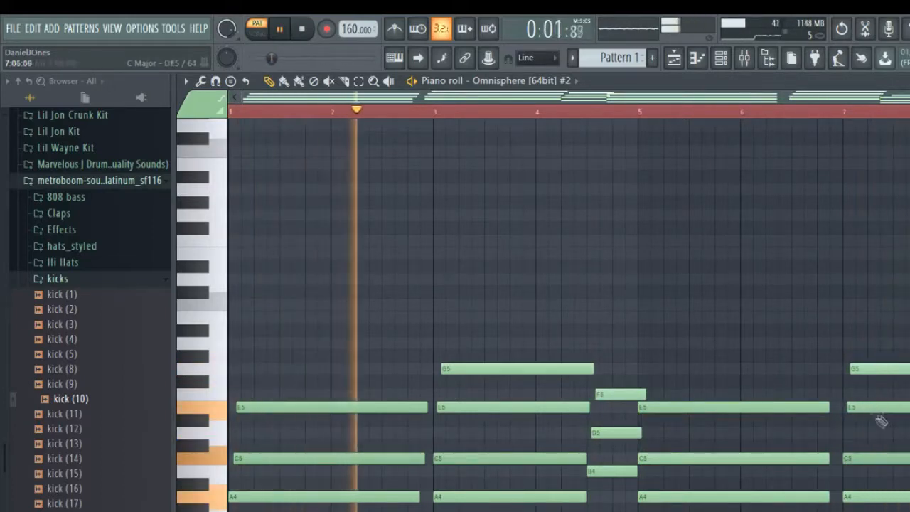
drag(869, 459, 874, 459)
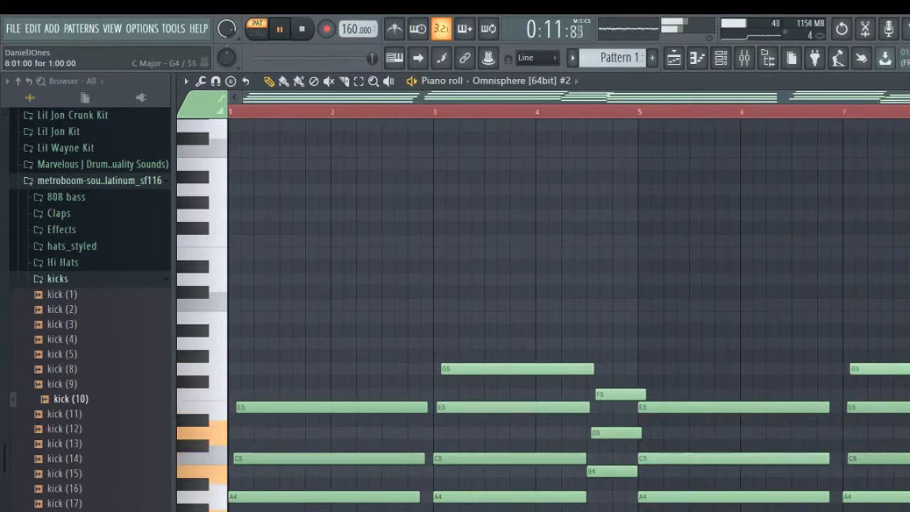
key(F7)
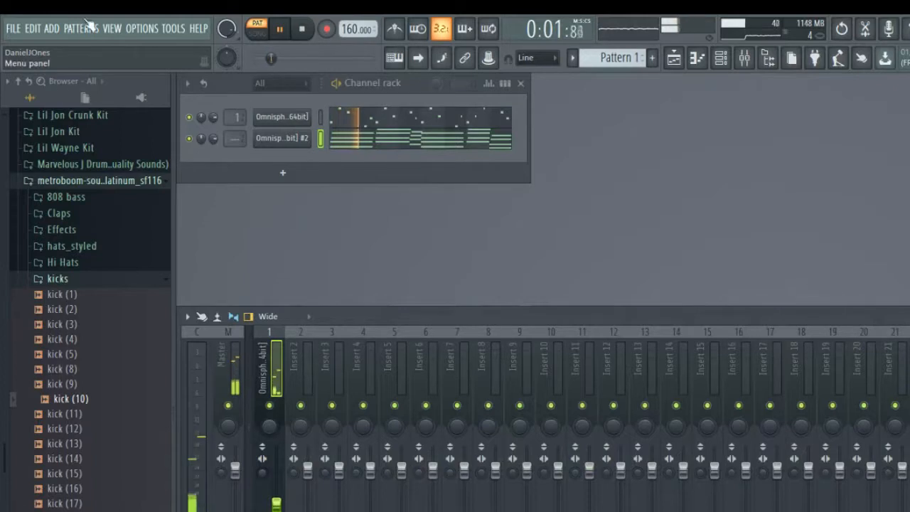
key(space)
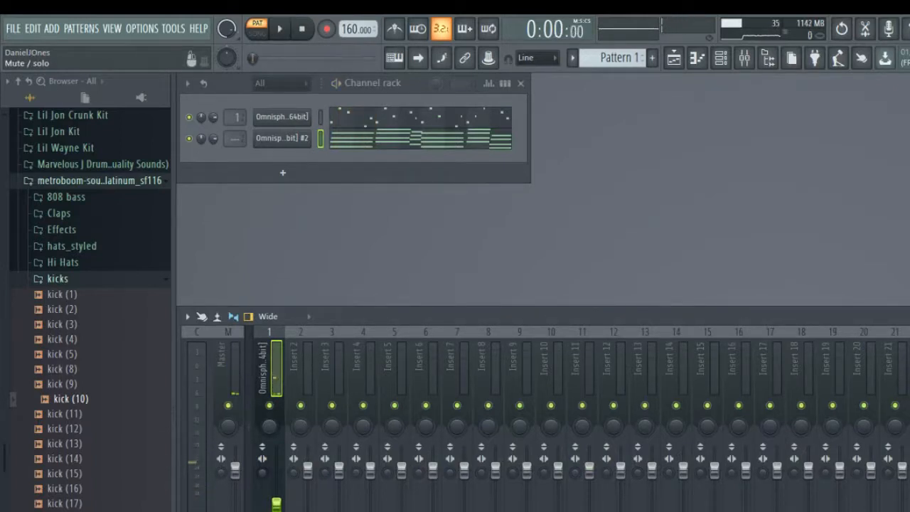
click(411, 143)
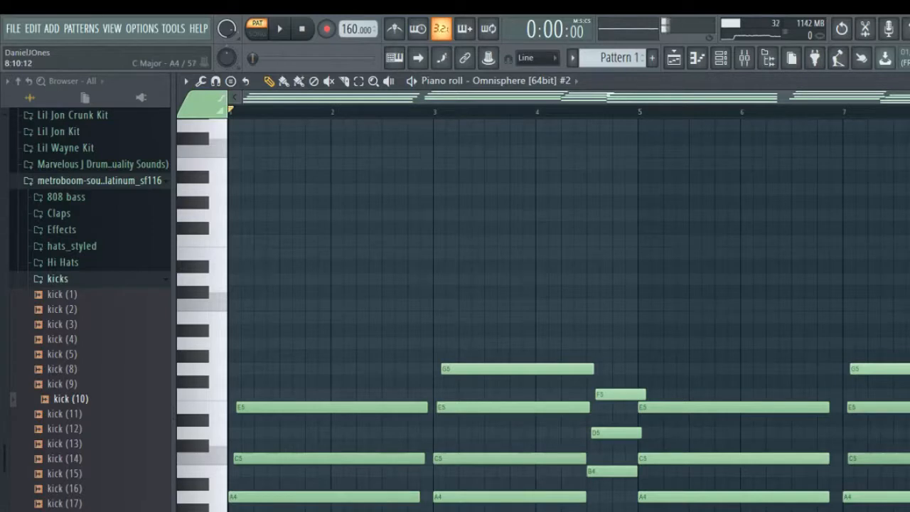
key(Escape)
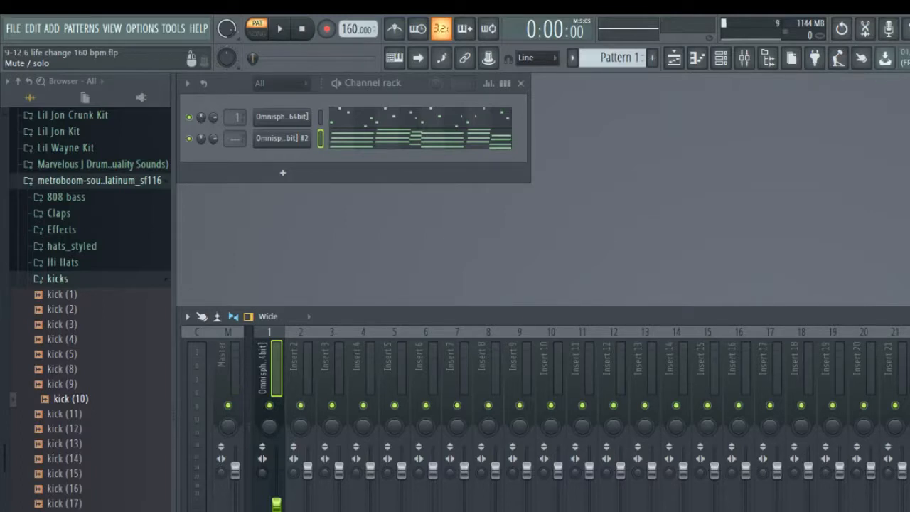
Start playback and add 808-OpenHiHats03 from the metroboom kit's Hi Hats folder as a new channel
key(space)
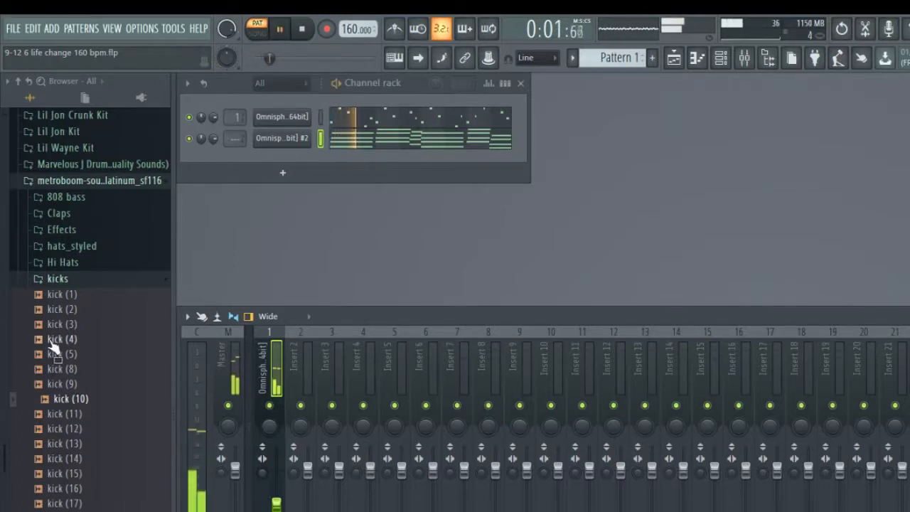
click(57, 266)
scroll(55, 295, up, 5)
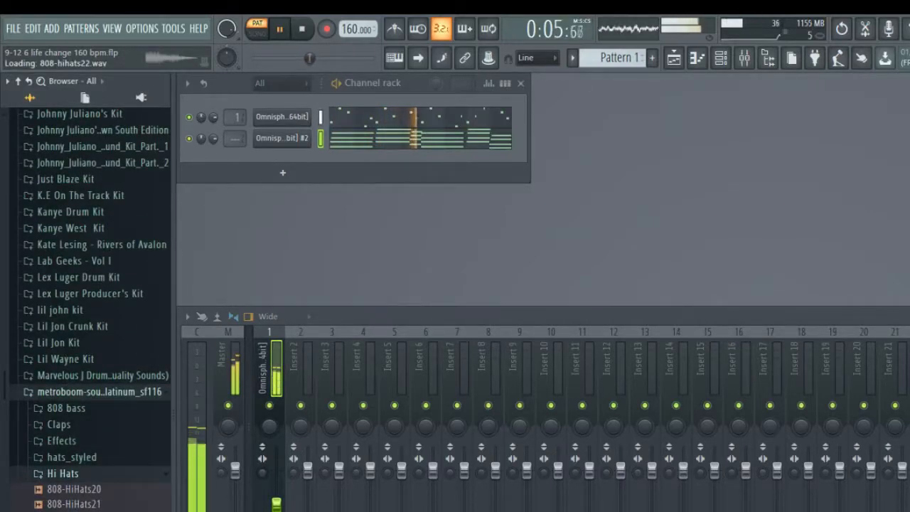
drag(78, 510, 274, 156)
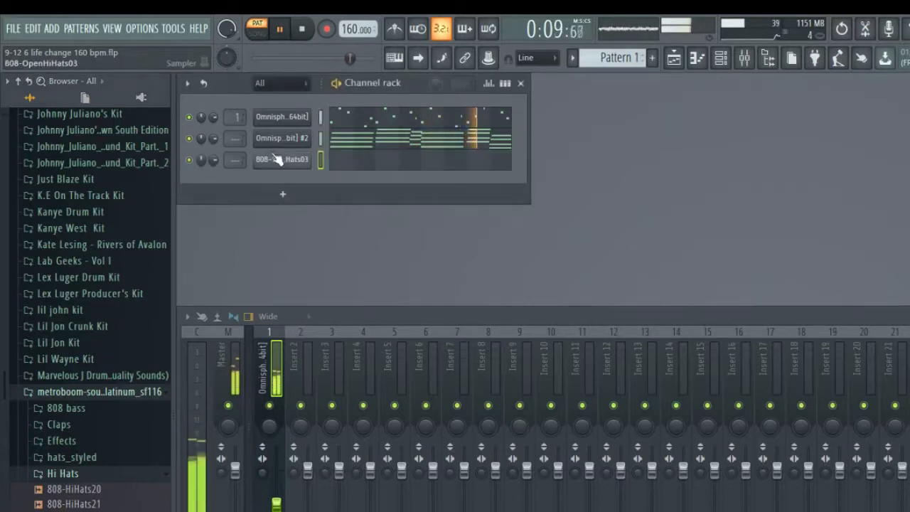
Place short C5 open hi-hat notes around step 13 of bars 1 to 4 and close the piano roll
click(348, 162)
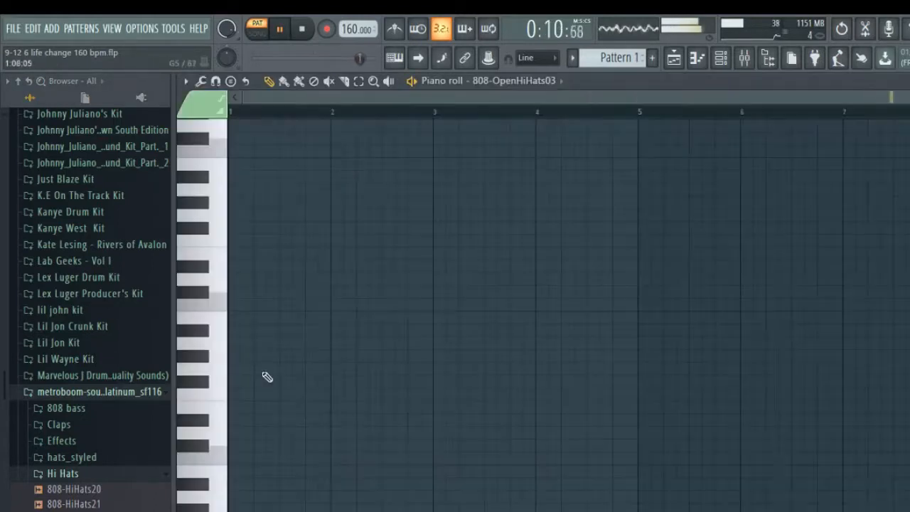
click(306, 459)
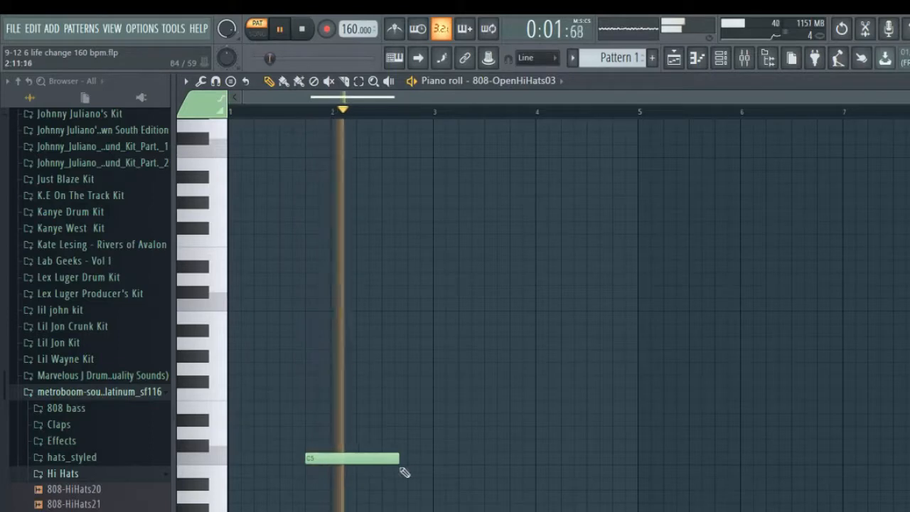
drag(397, 459, 298, 463)
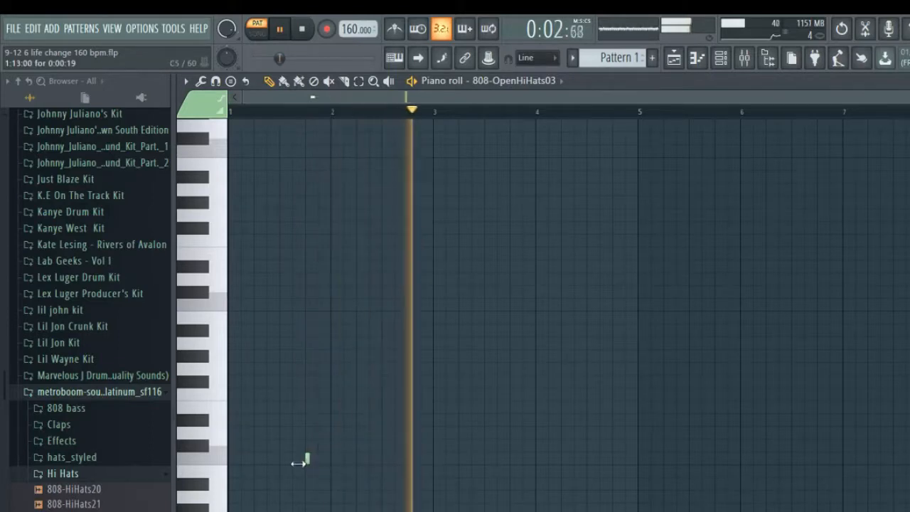
click(409, 457)
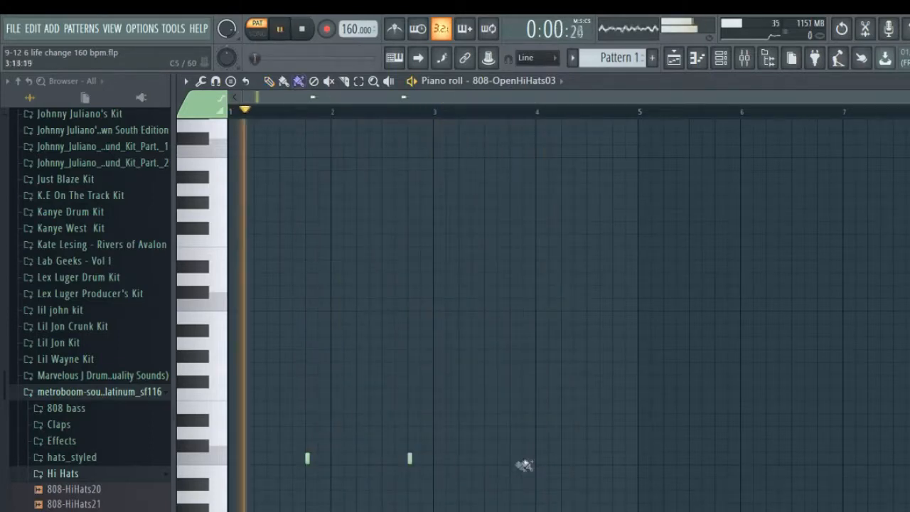
click(515, 457)
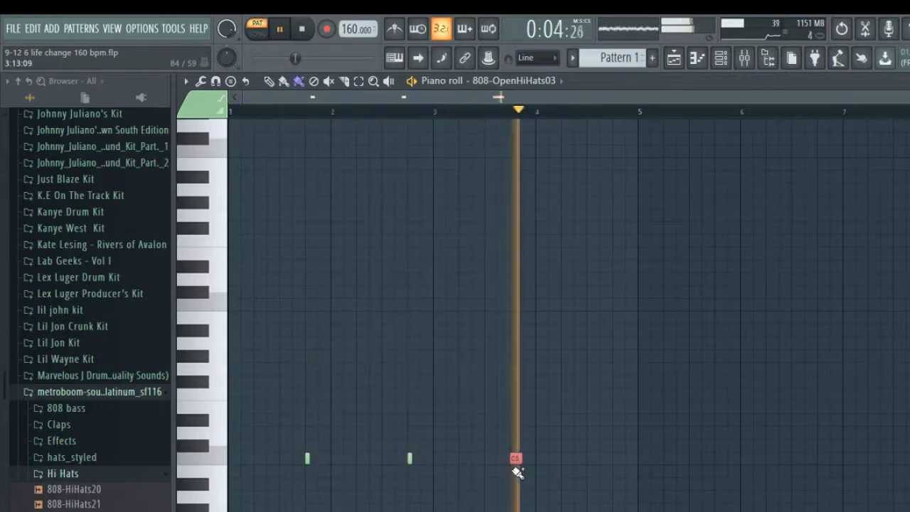
click(613, 462)
key(Escape)
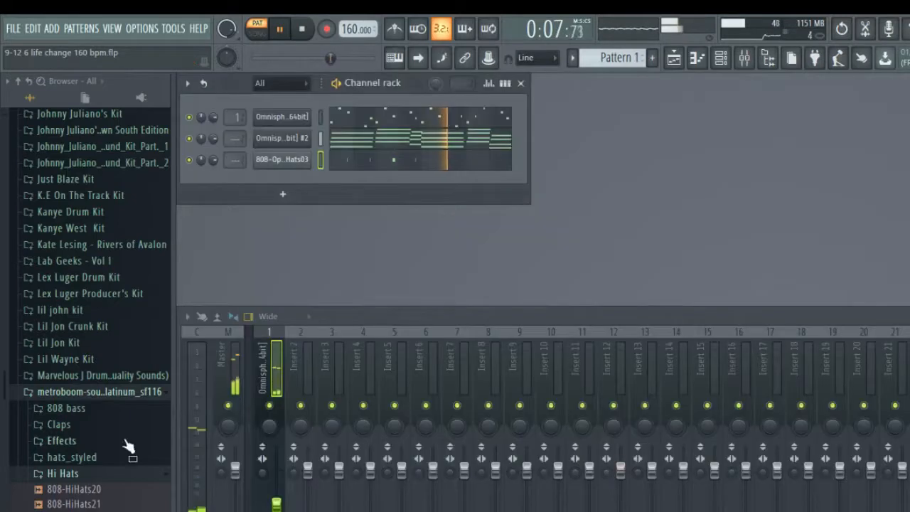
Collapse the metroboom kit, look through the Vybe_Kit samples and the other drum kits, and stop playback
click(47, 489)
click(66, 473)
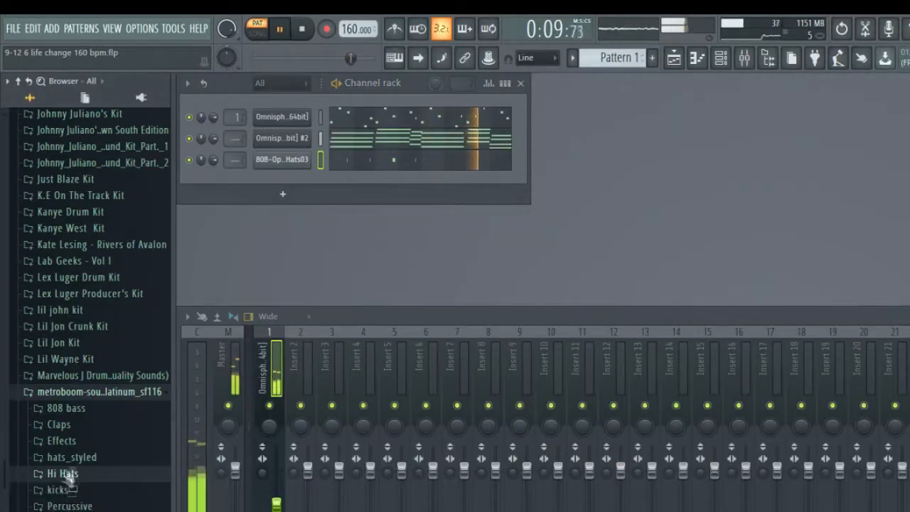
click(67, 392)
scroll(105, 510, down, 2)
scroll(104, 509, down, 6)
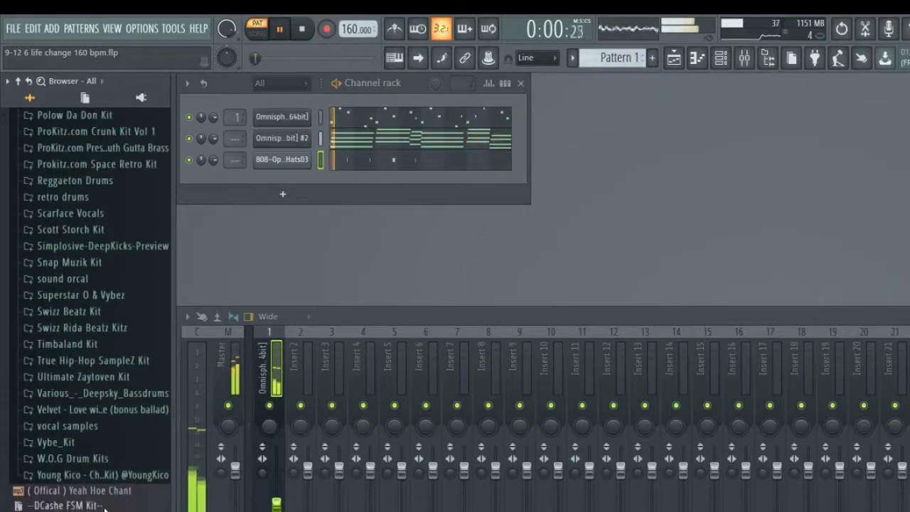
click(63, 442)
click(64, 458)
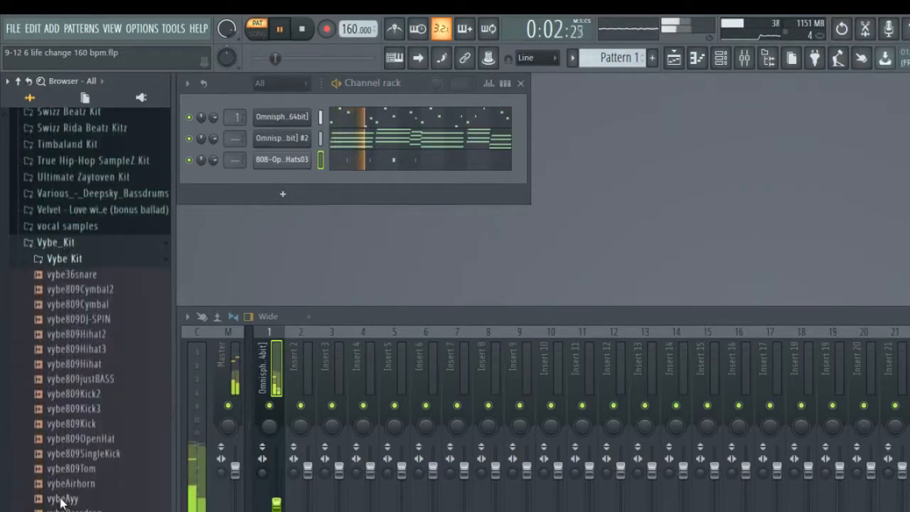
click(60, 242)
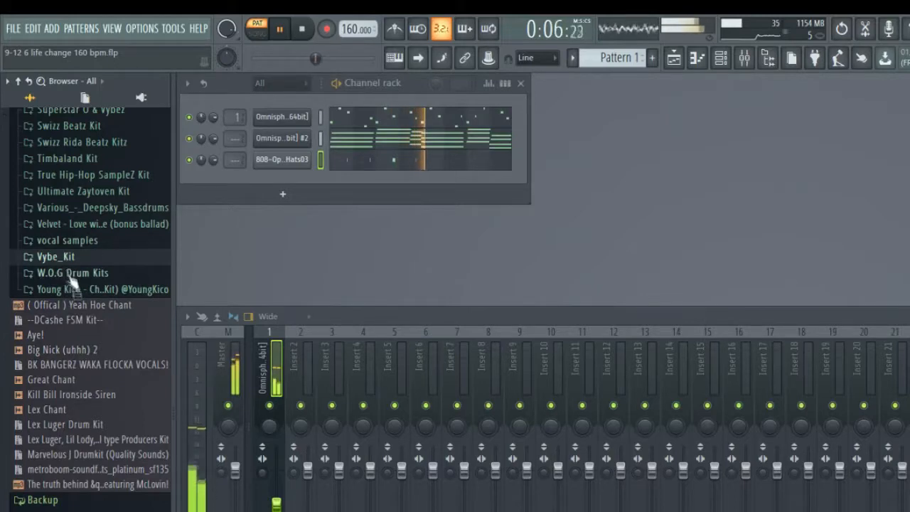
scroll(65, 246, up, 7)
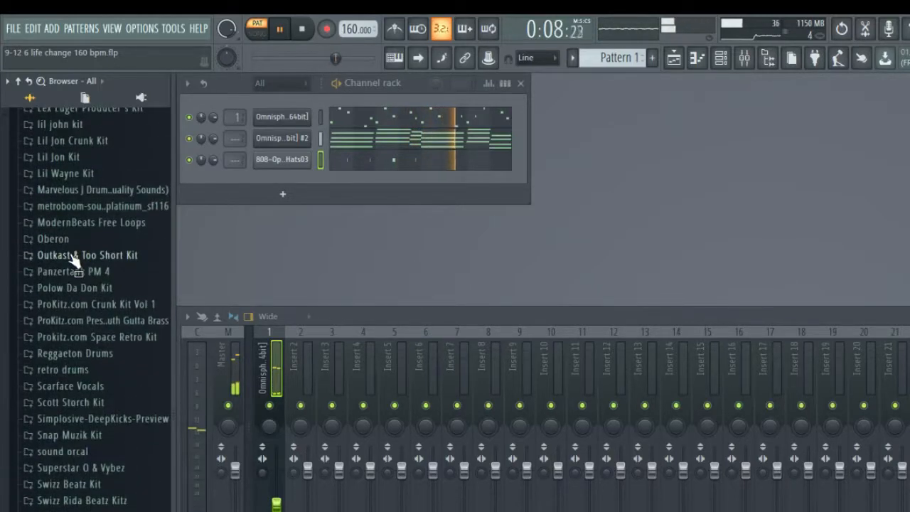
scroll(65, 249, up, 2)
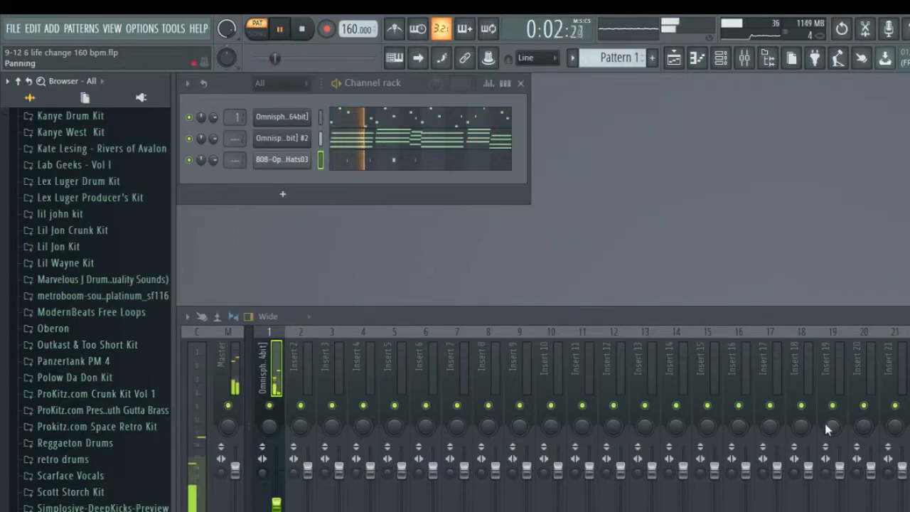
key(space)
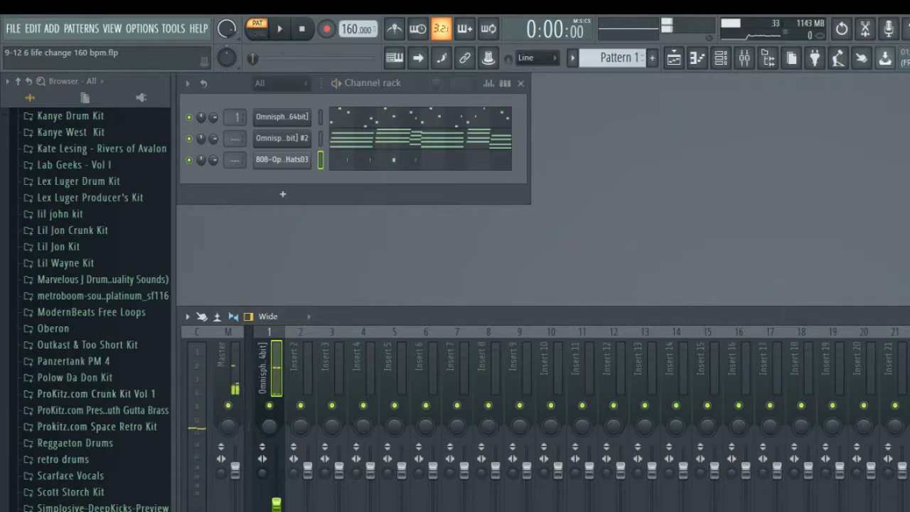
Open the Hats folder of the Been Trappin 2 (16 bit) kit inside the sound orcal folder
scroll(90, 305, down, 4)
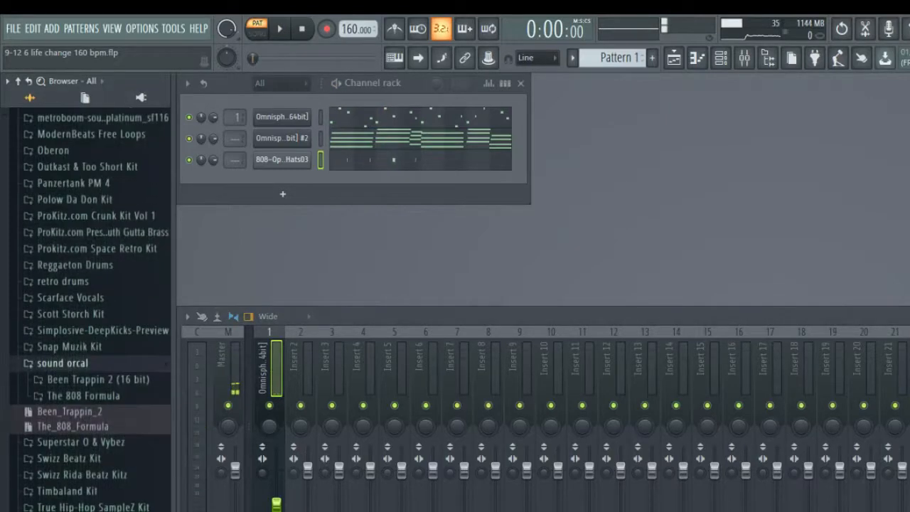
click(106, 380)
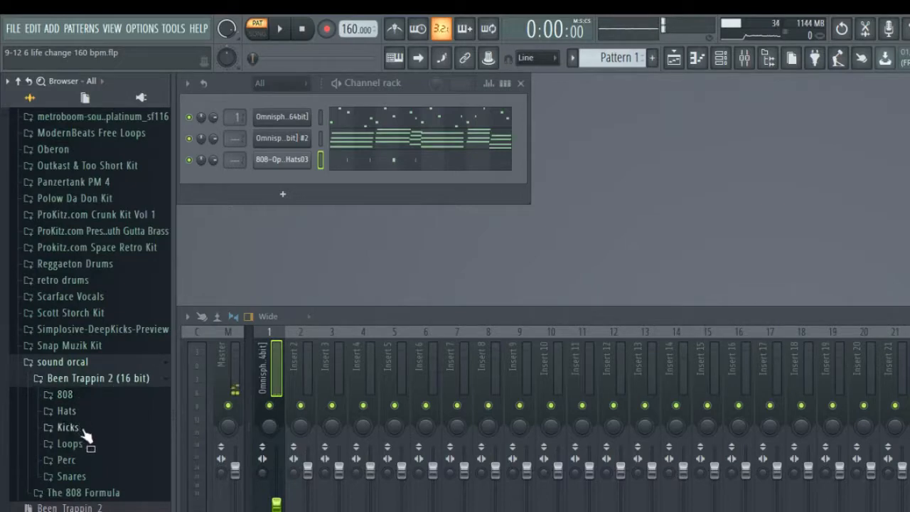
click(91, 492)
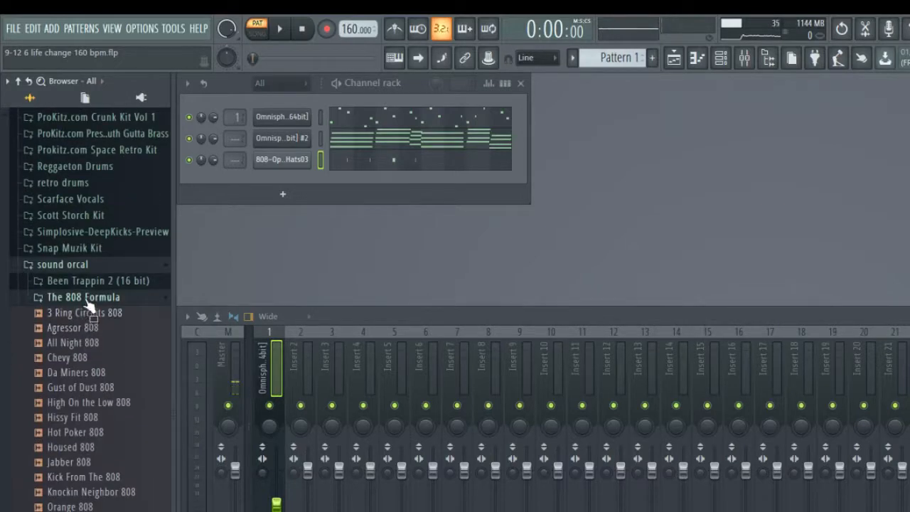
click(88, 300)
click(86, 283)
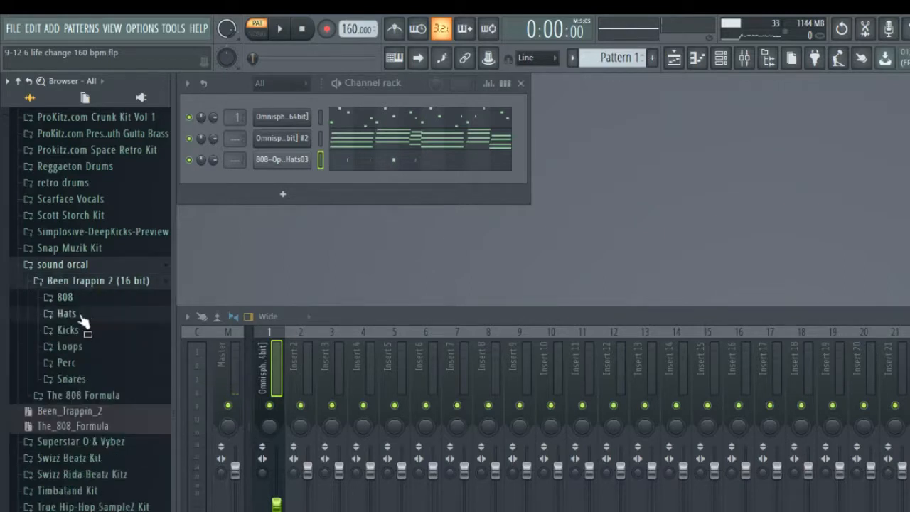
click(81, 315)
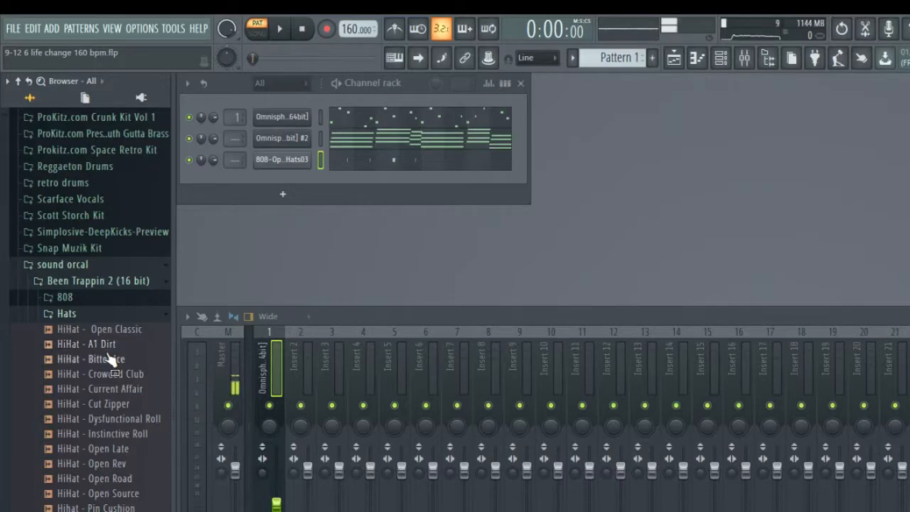
scroll(110, 359, up, 10)
scroll(110, 359, down, 5)
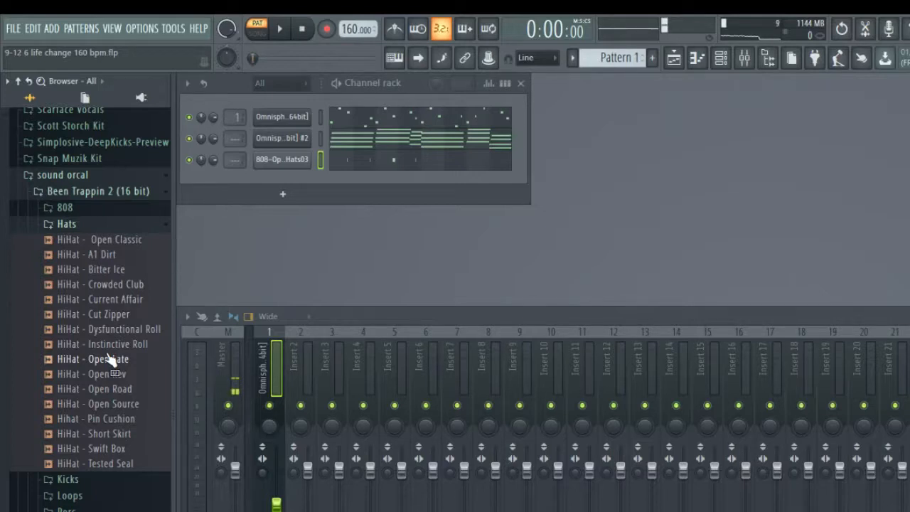
drag(110, 359, 311, 186)
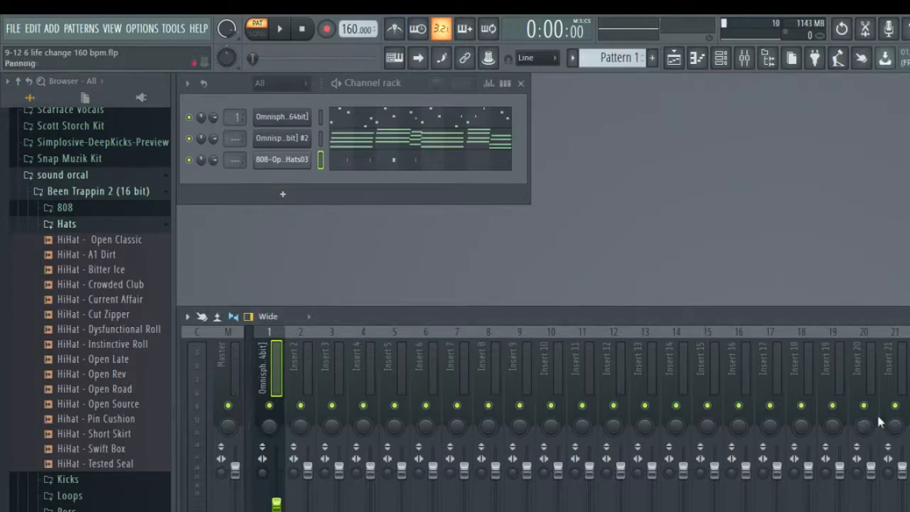
Start playback, audition the hi-hats, and add HiHat - A1 Dirt and HiHat - Open Classic as new channels
key(space)
drag(92, 254, 105, 266)
click(104, 273)
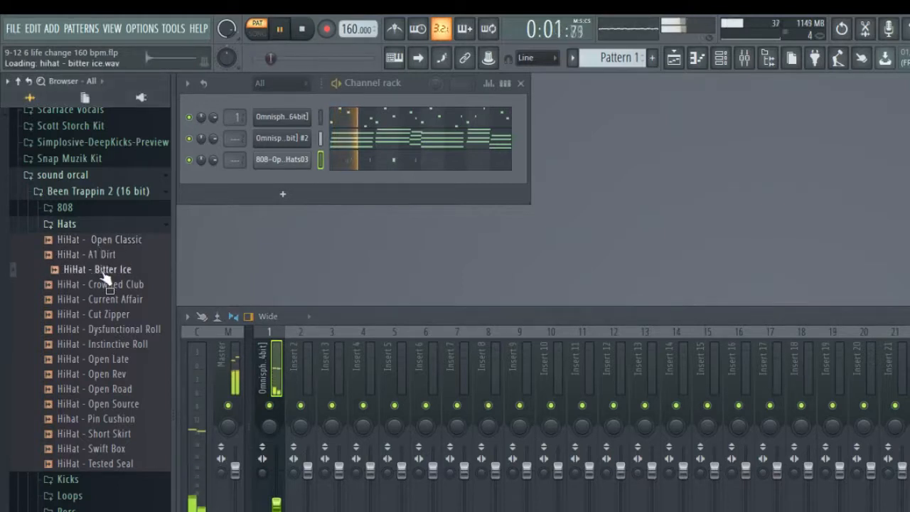
click(104, 256)
click(104, 243)
drag(105, 254, 295, 171)
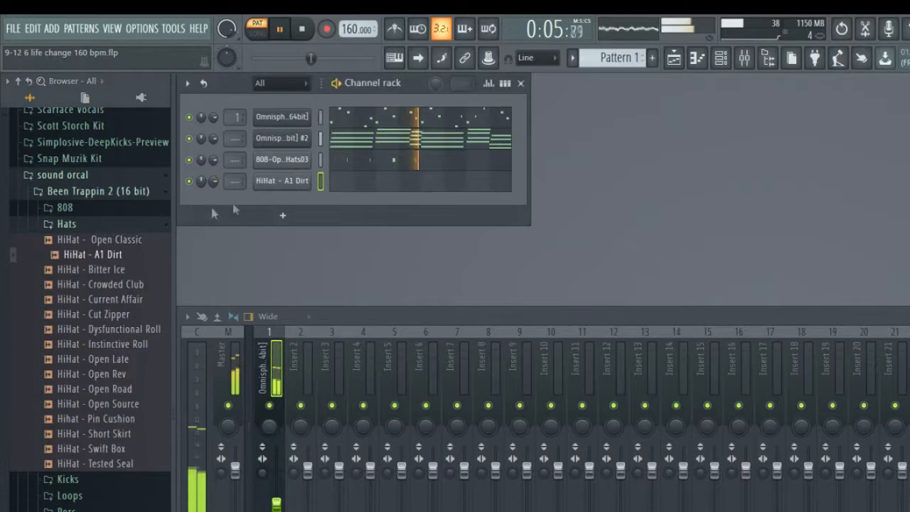
click(121, 241)
drag(120, 244, 263, 194)
Place short C5 notes for the Open Classic hi-hat on steps 5 and 13 of bar 1 and step 5 of bar 2
click(341, 211)
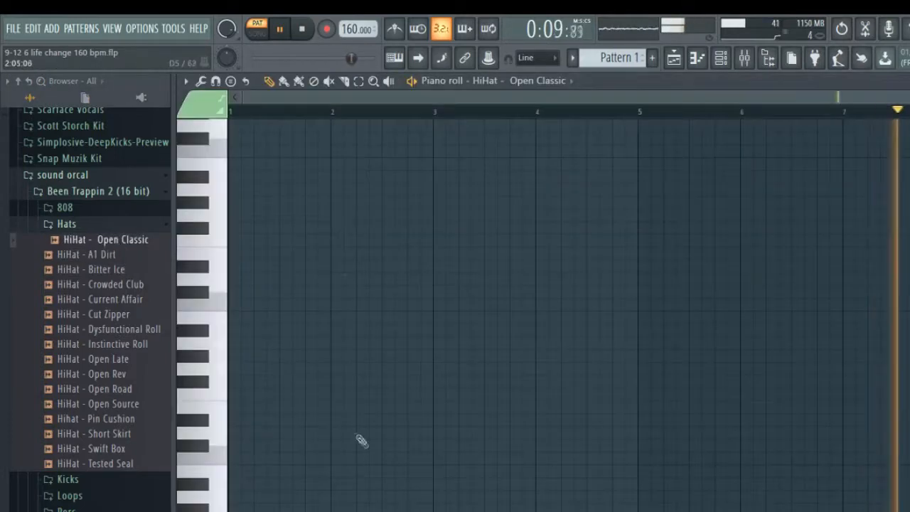
click(256, 459)
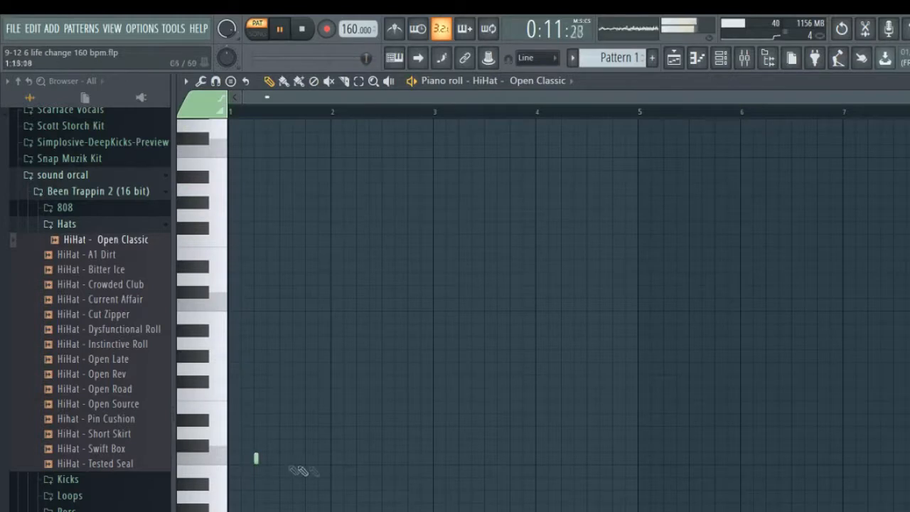
click(358, 459)
click(320, 459)
drag(319, 461, 308, 459)
Add two-step C5 Open Classic notes on steps 5 and 13 of bar 3 and step 5 of bar 4, and close the piano roll
key(d)
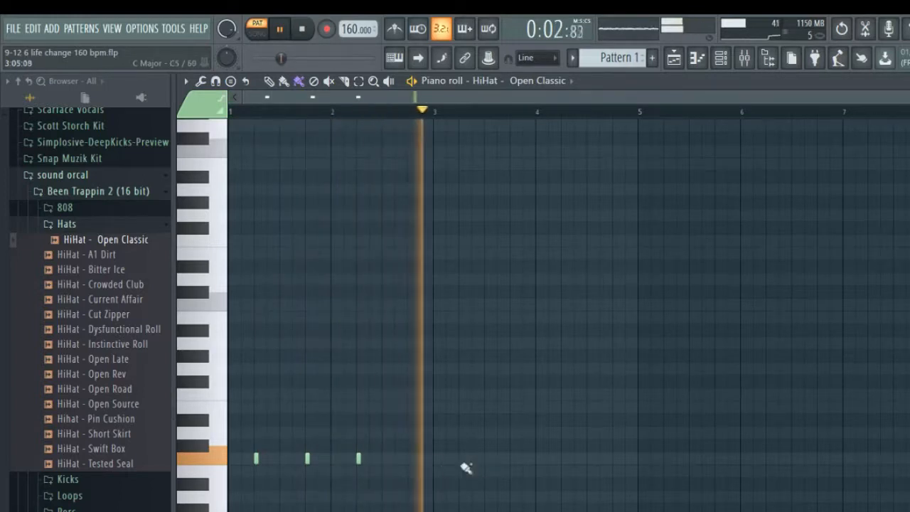
click(463, 458)
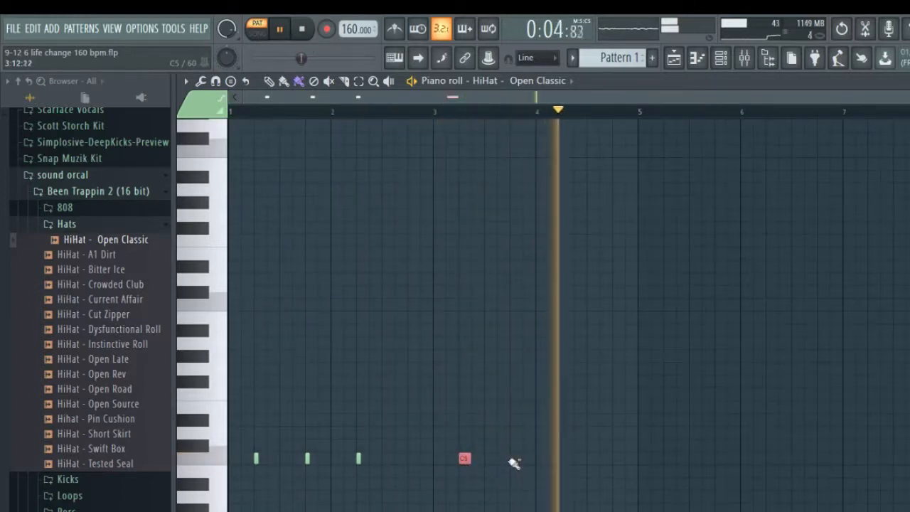
click(504, 460)
key(space)
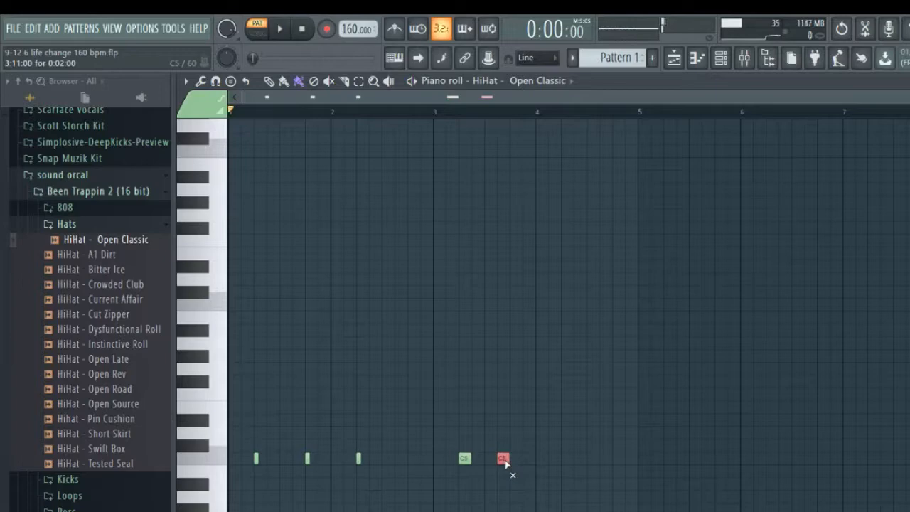
drag(505, 461, 515, 460)
click(567, 459)
key(F7)
During playback, place A1 Dirt C5 notes on steps 1, 5, 9 and 13 of bar 1, the last one four steps long
key(space)
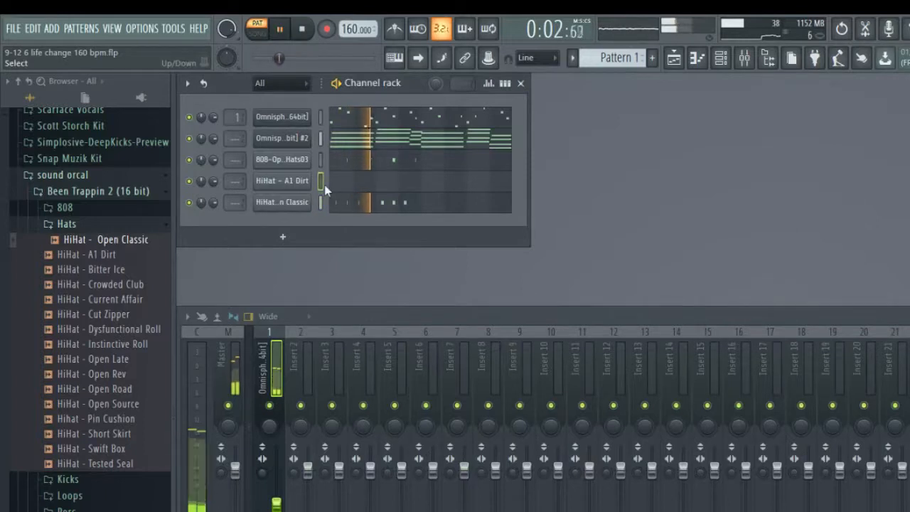
click(359, 187)
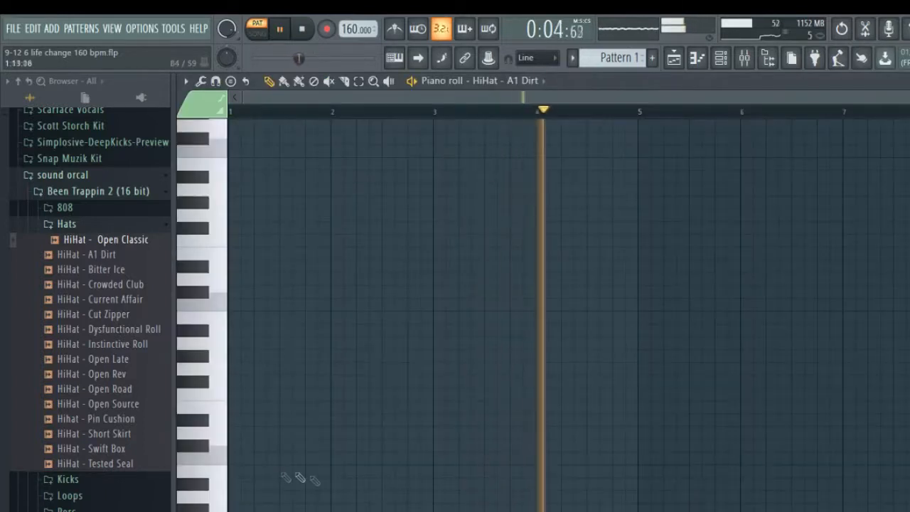
click(234, 458)
click(260, 458)
click(298, 458)
drag(296, 462, 330, 460)
click(311, 458)
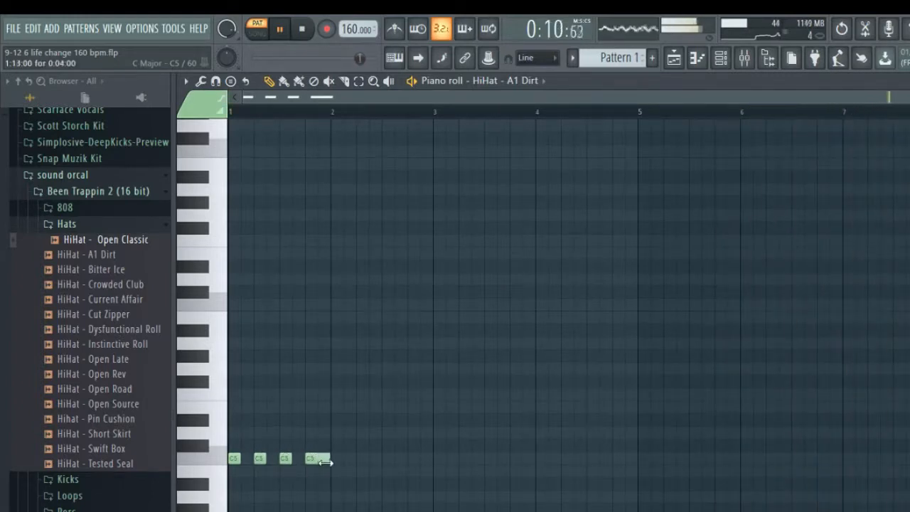
Chop the four-step C5 note at the end of bar 1 into a fast hi-hat roll and stop playback
key(e)
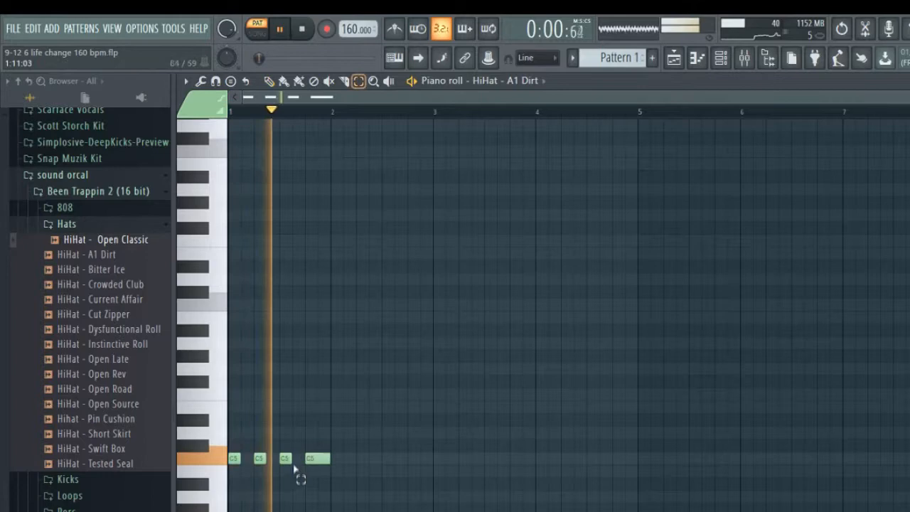
drag(321, 429, 318, 483)
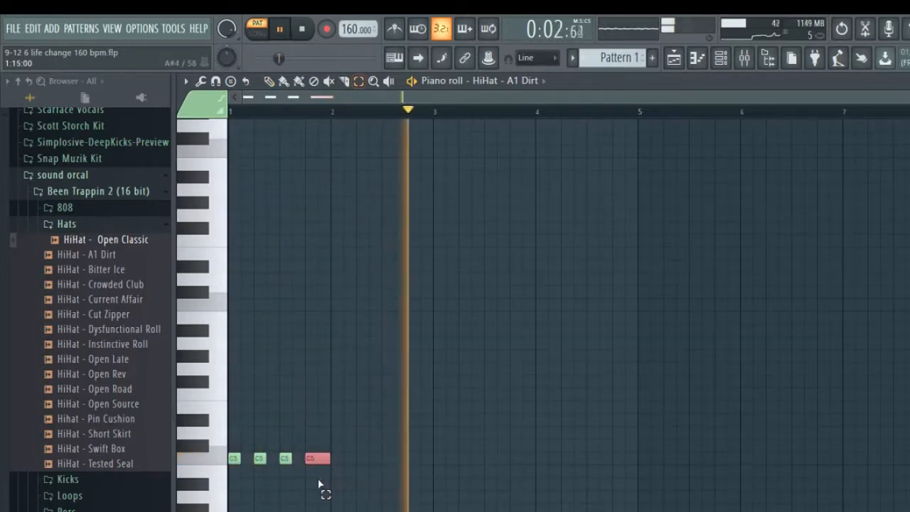
key(ctrl+u)
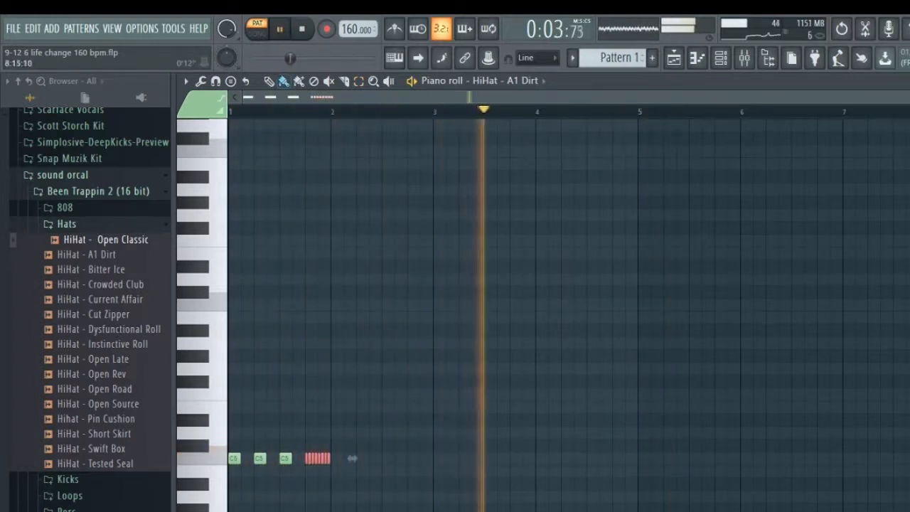
key(space)
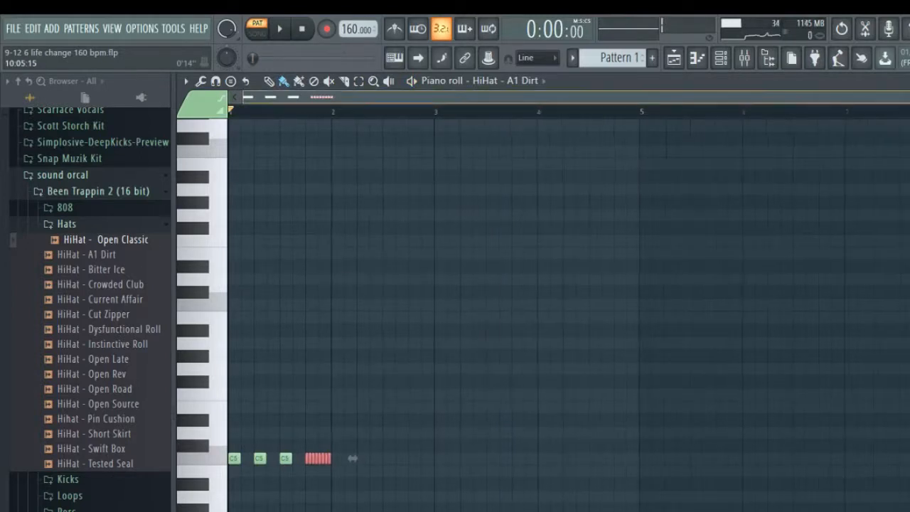
drag(909, 97, 888, 97)
click(744, 58)
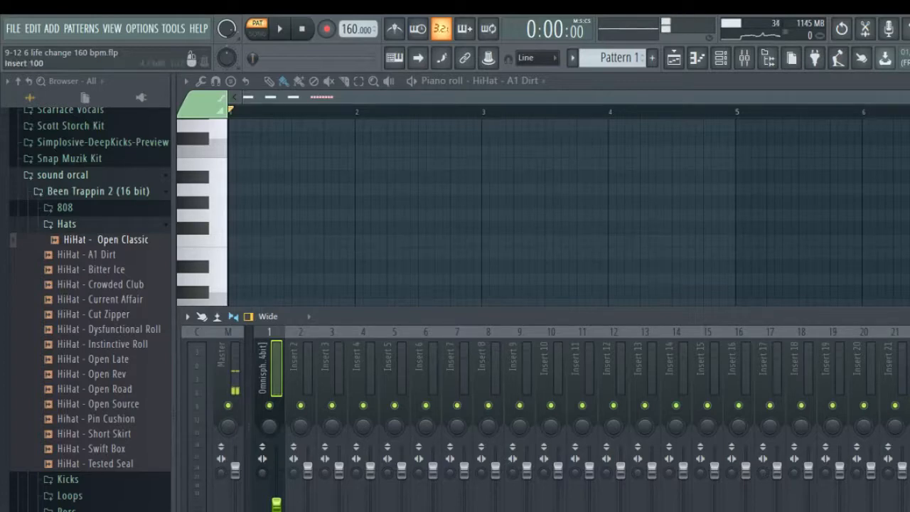
key(F9)
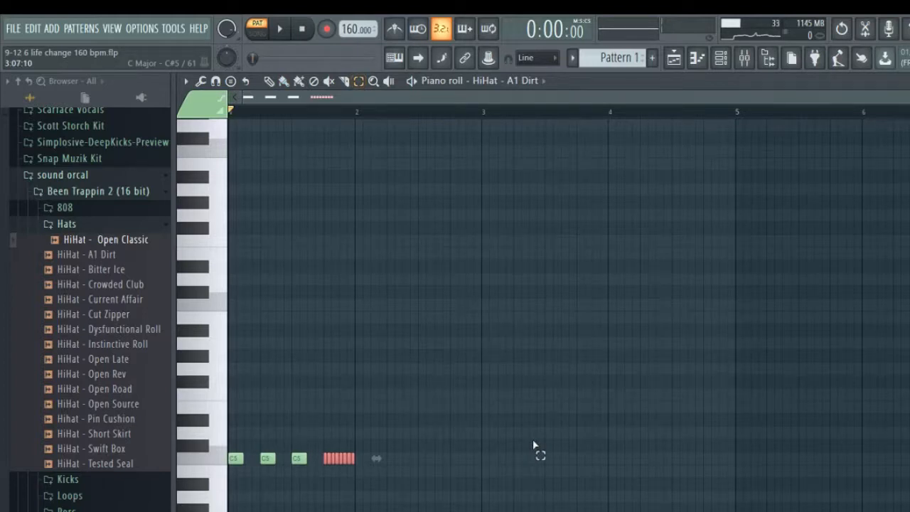
drag(398, 490, 211, 455)
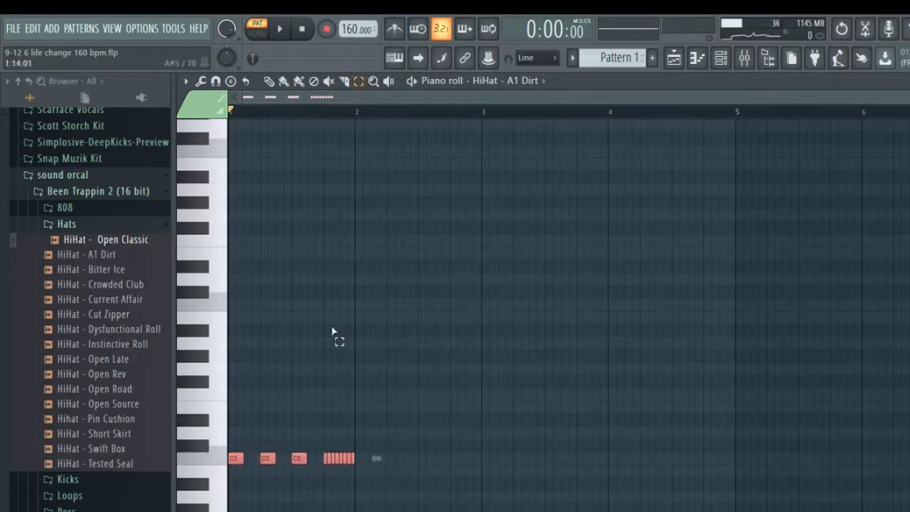
click(437, 394)
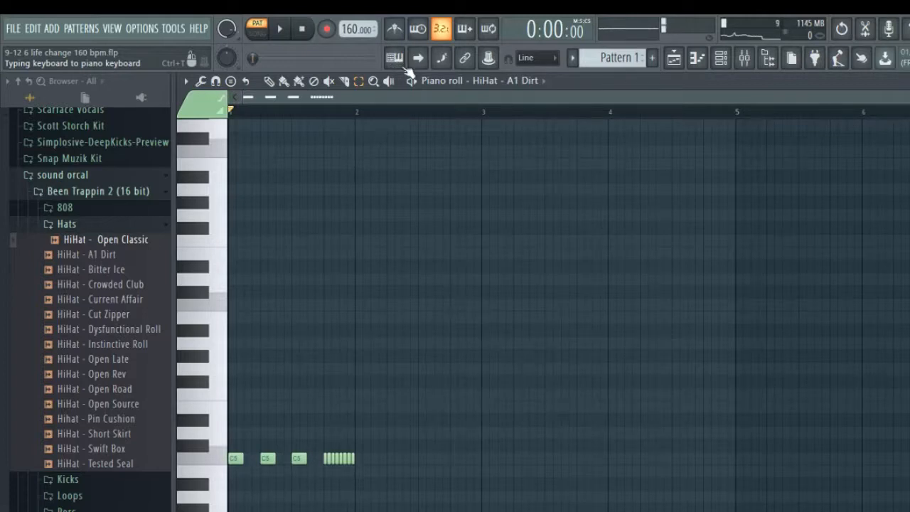
key(r)
key(7)
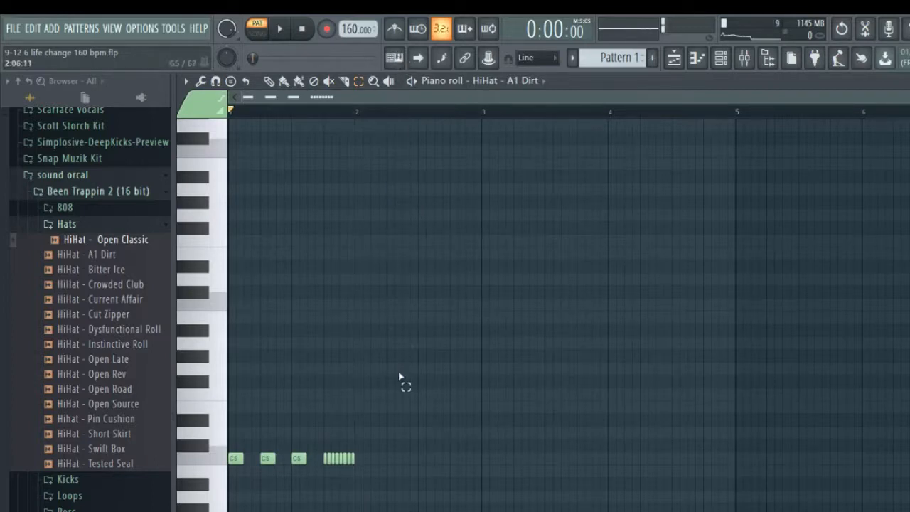
key(b)
key(c)
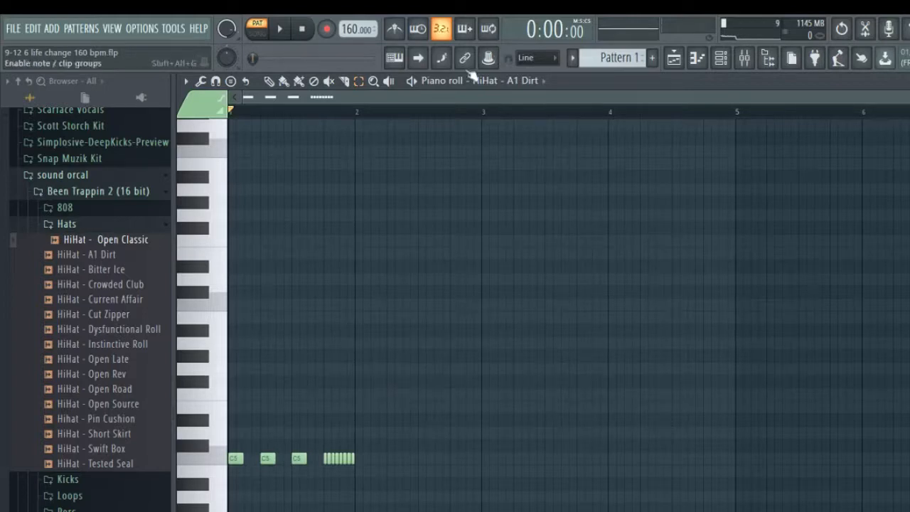
During playback, shorten the bar 1 A1 Dirt notes to one step and add C5 notes on steps 3, 7 and 11
key(space)
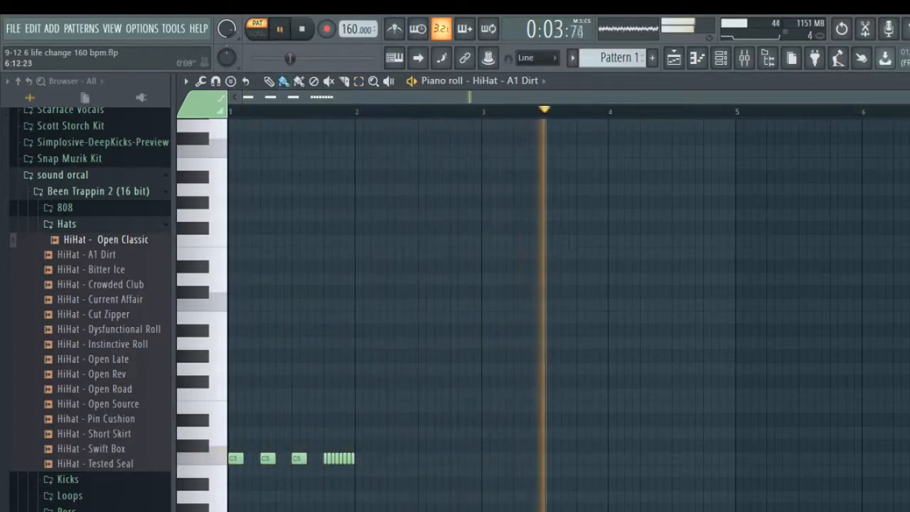
drag(909, 97, 662, 96)
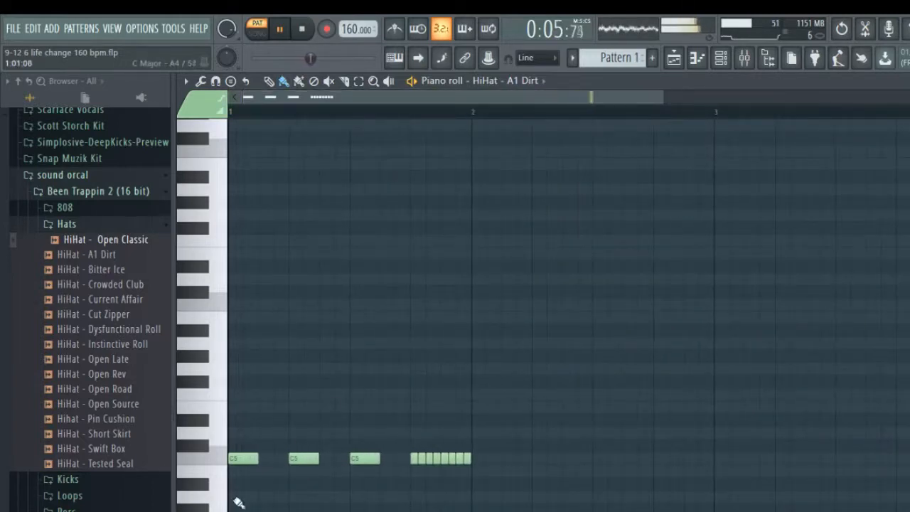
drag(257, 458, 243, 458)
click(262, 459)
drag(318, 458, 304, 458)
click(324, 459)
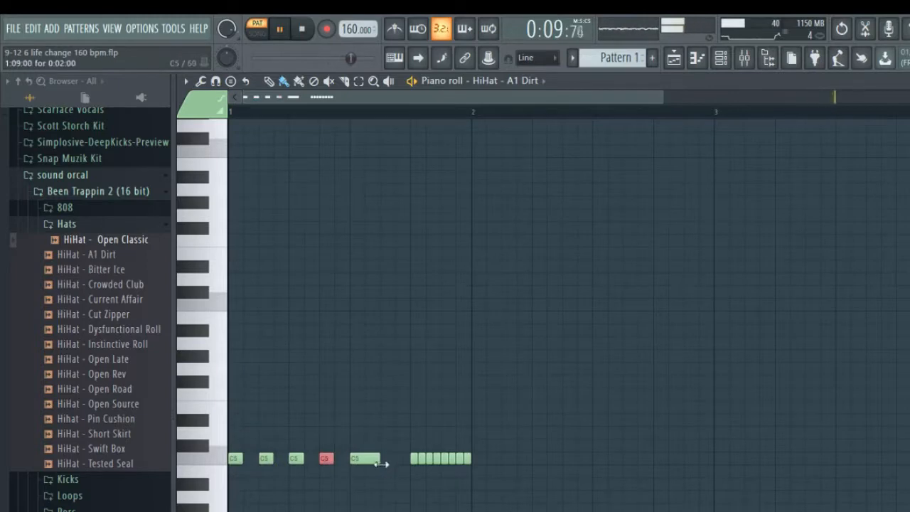
drag(379, 459, 364, 458)
click(388, 459)
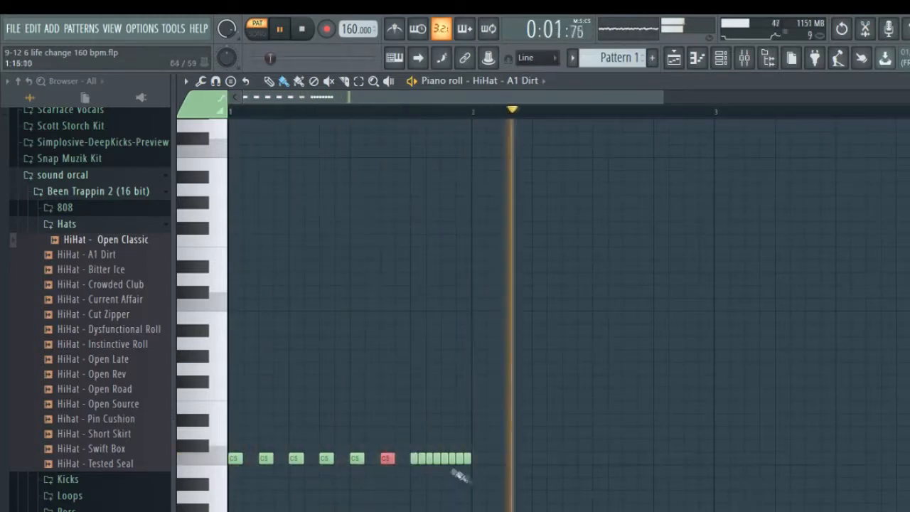
Place C5 notes on steps 1, 3, 5 and 7 of bar 2, then extend the last to two steps and chop it into a roll
click(480, 459)
click(508, 459)
click(539, 459)
click(569, 459)
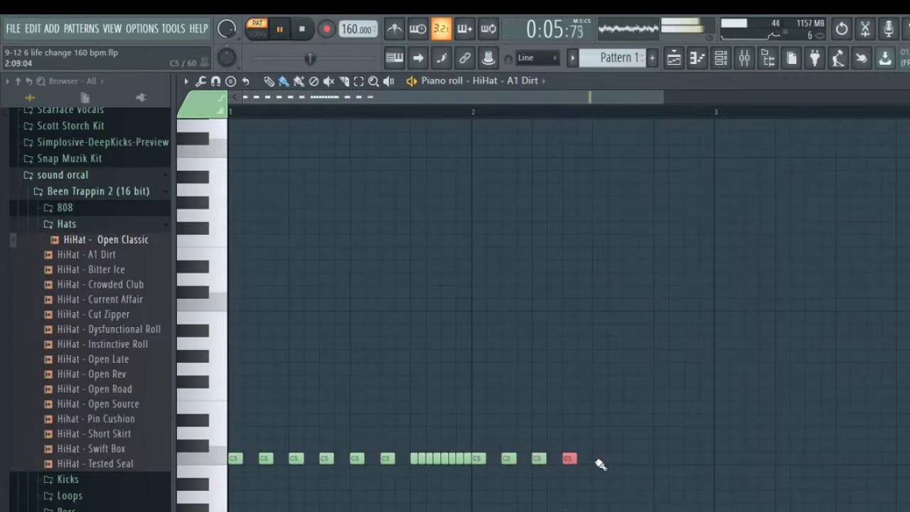
drag(576, 458, 587, 461)
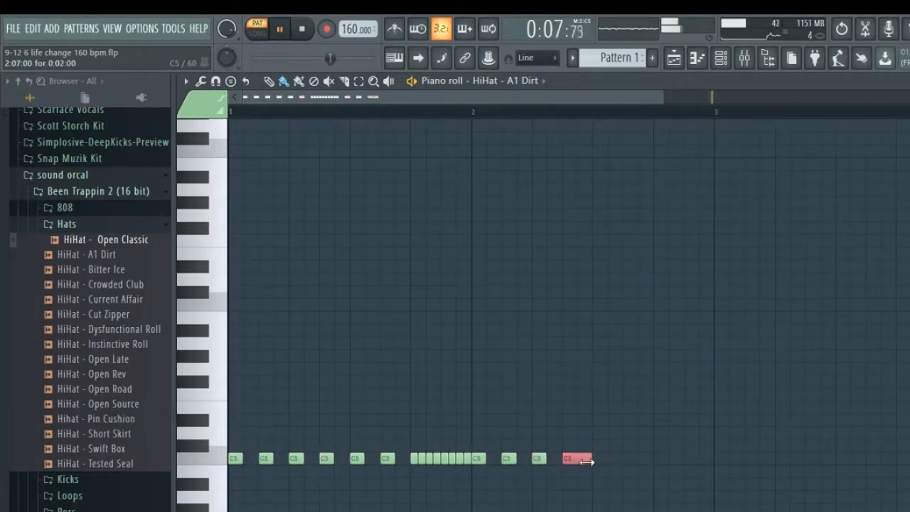
key(ctrl+u)
key(space)
key(space)
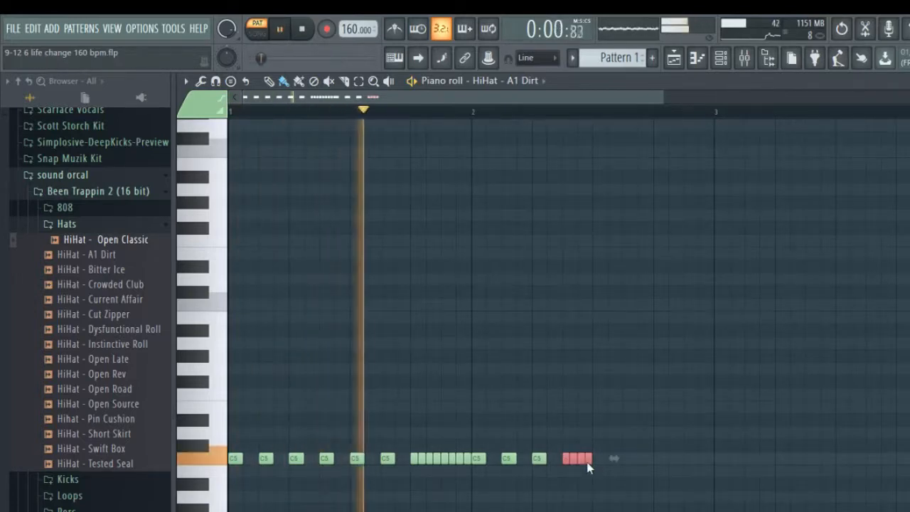
Add one-step C5 hi-hat notes on steps 9, 11, 13 and 15 of bar 2
drag(623, 446, 602, 460)
click(626, 459)
click(657, 459)
click(687, 459)
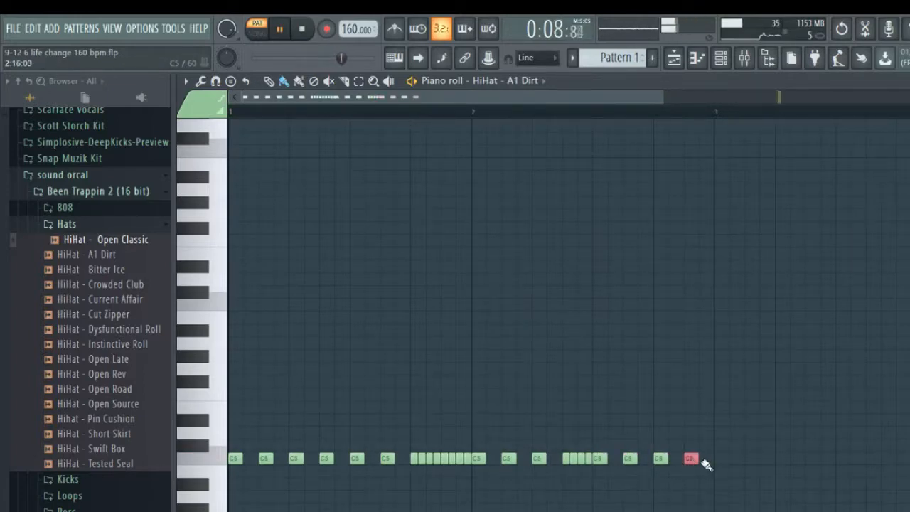
Fill steps 14 and 16 of bar 2, raise steps 13 to 16 to D5, D#5, E5 and D5, and close the piano roll
click(704, 459)
click(672, 459)
drag(659, 459, 674, 413)
drag(690, 459, 691, 405)
drag(704, 459, 709, 428)
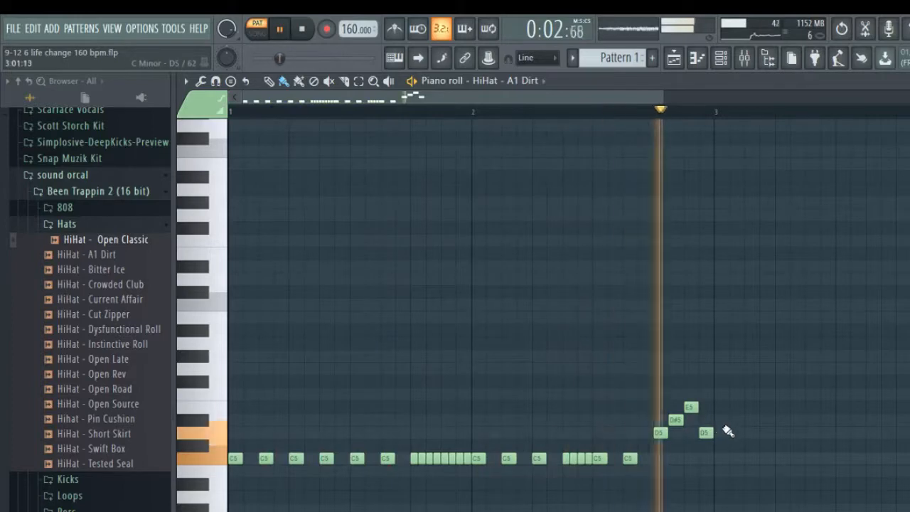
key(space)
key(F7)
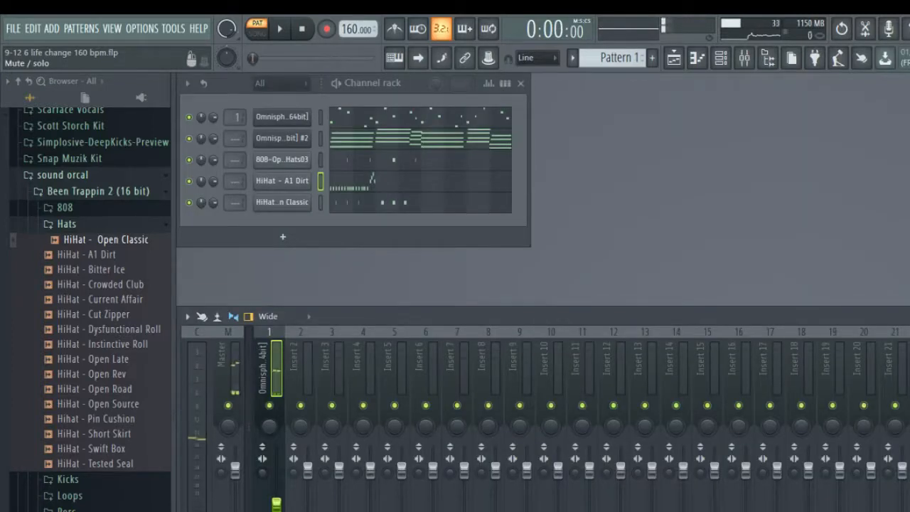
Duplicate the two-bar A1 Dirt hi-hat pattern so the copy starts at bar 3
click(359, 207)
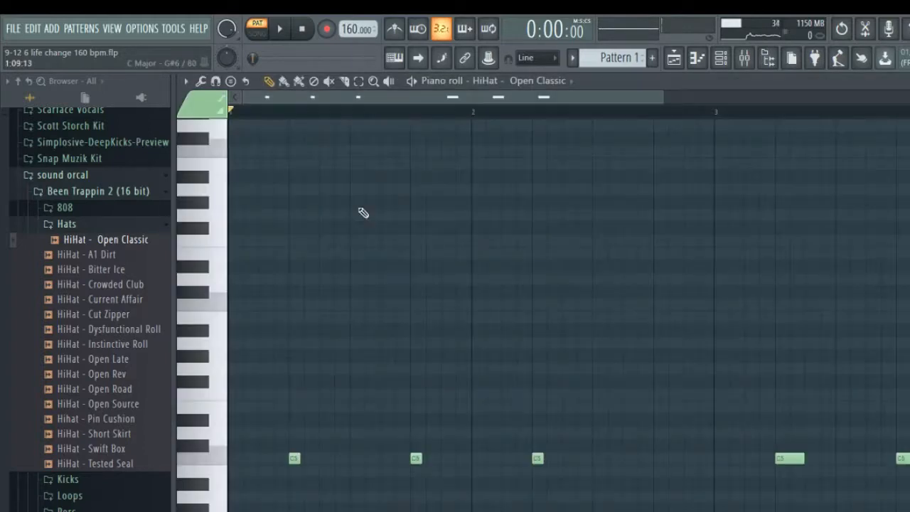
key(F7)
click(373, 184)
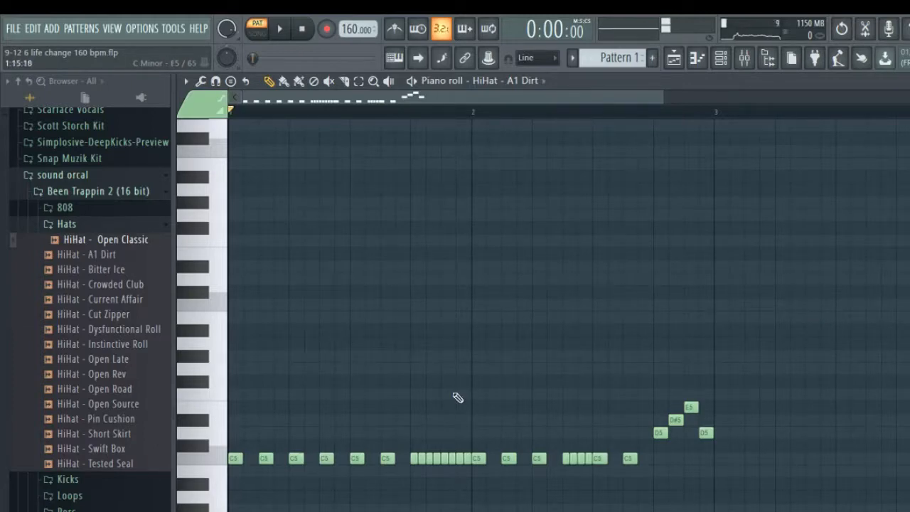
key(ctrl+v)
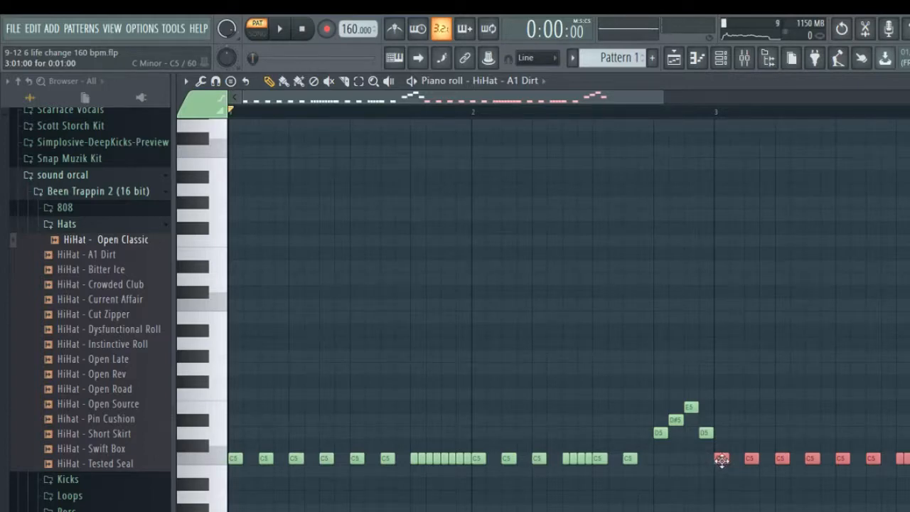
drag(721, 459, 722, 469)
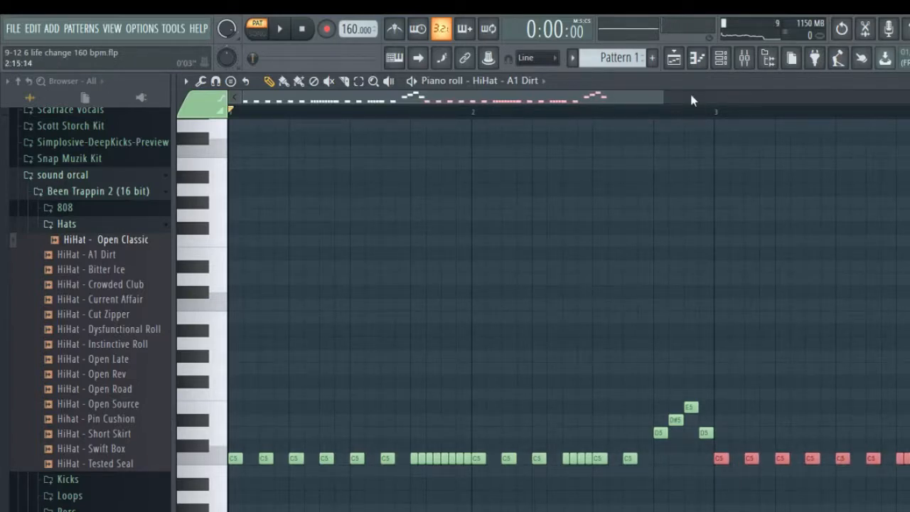
click(767, 57)
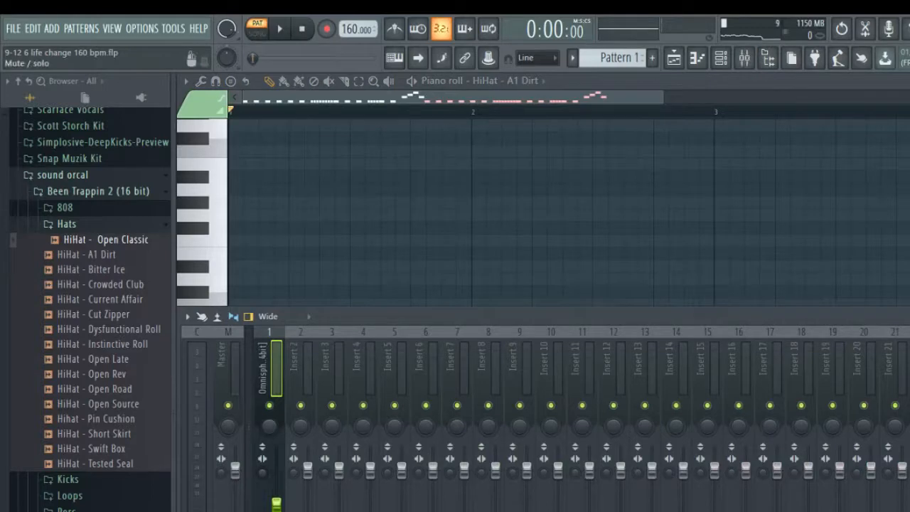
key(F9)
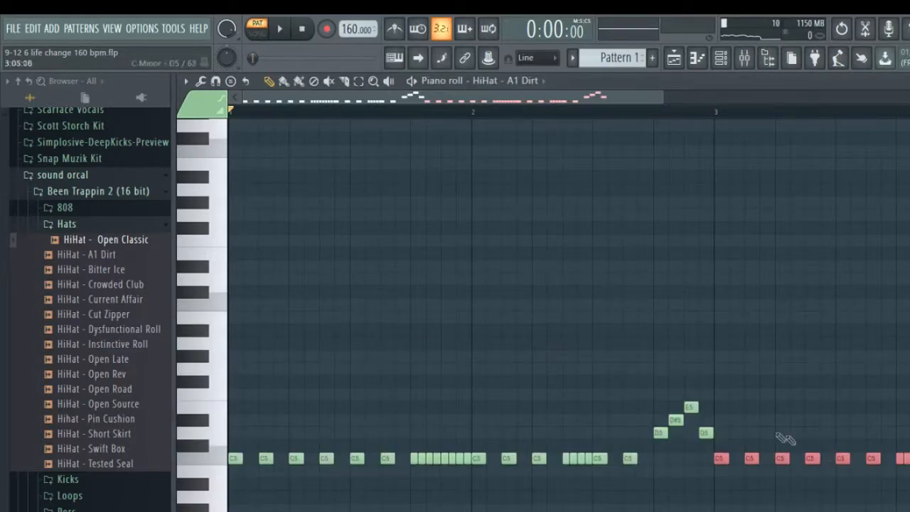
During playback, add a C5 note on step 4 of bar 3 and flatten the rising notes ending bar 4 to C5
key(space)
click(766, 459)
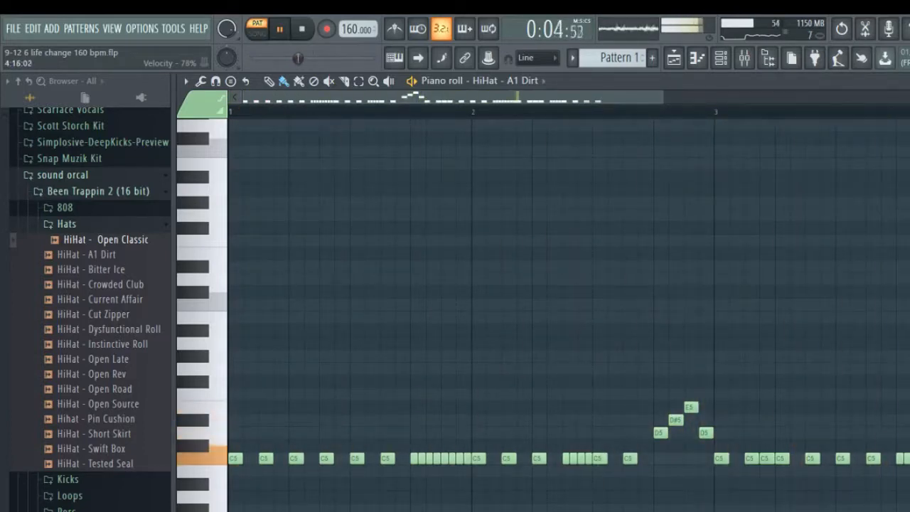
key(Escape)
key(space)
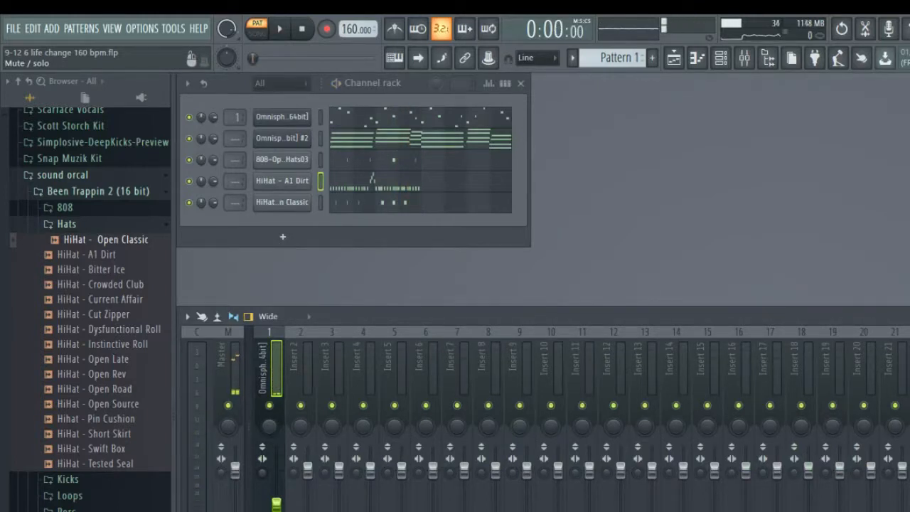
Switch the A1 Dirt piano roll's target control to channel panning, and close the piano roll
click(400, 187)
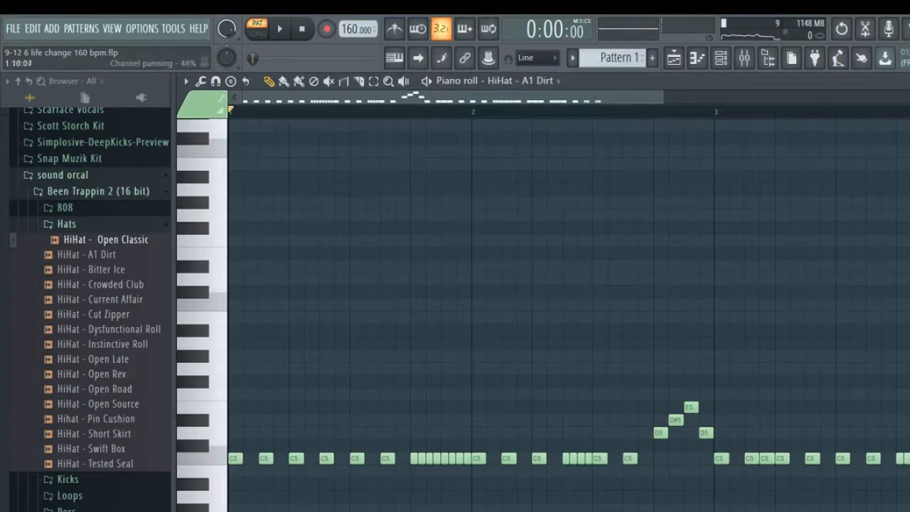
key(Escape)
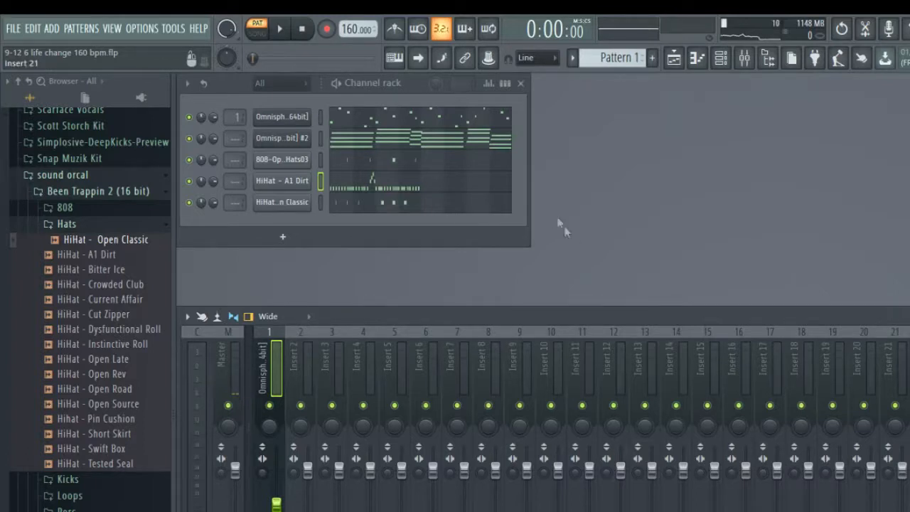
click(373, 182)
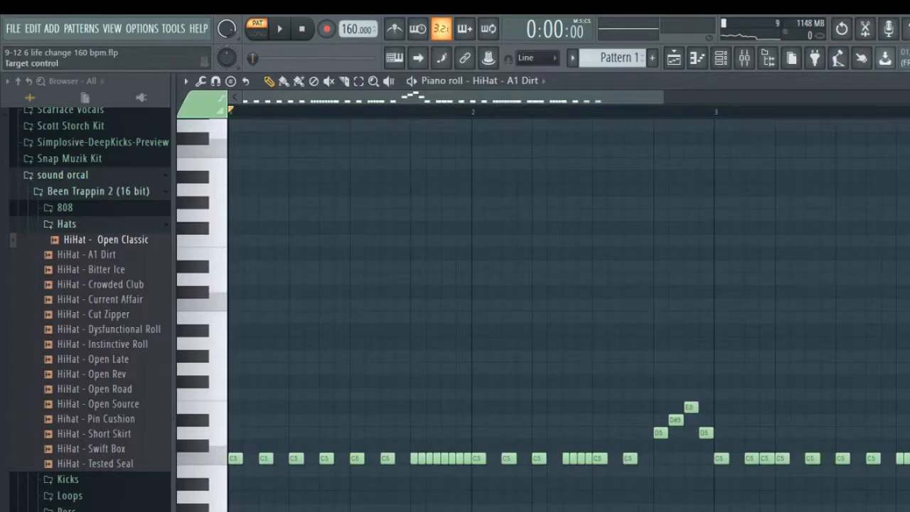
click(227, 509)
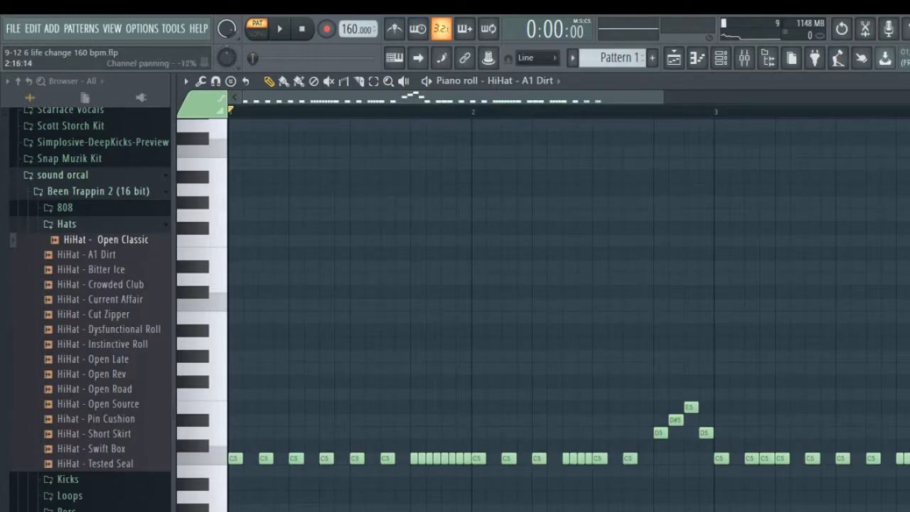
click(744, 58)
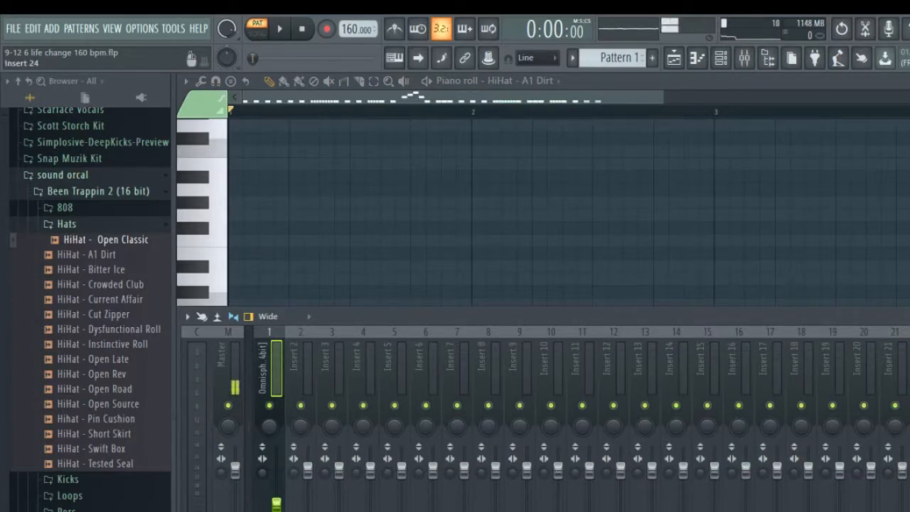
key(F9)
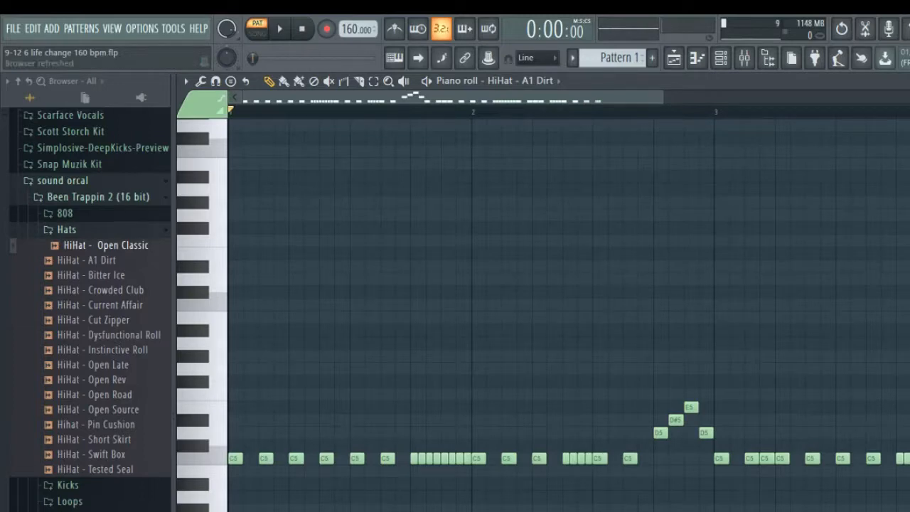
key(Escape)
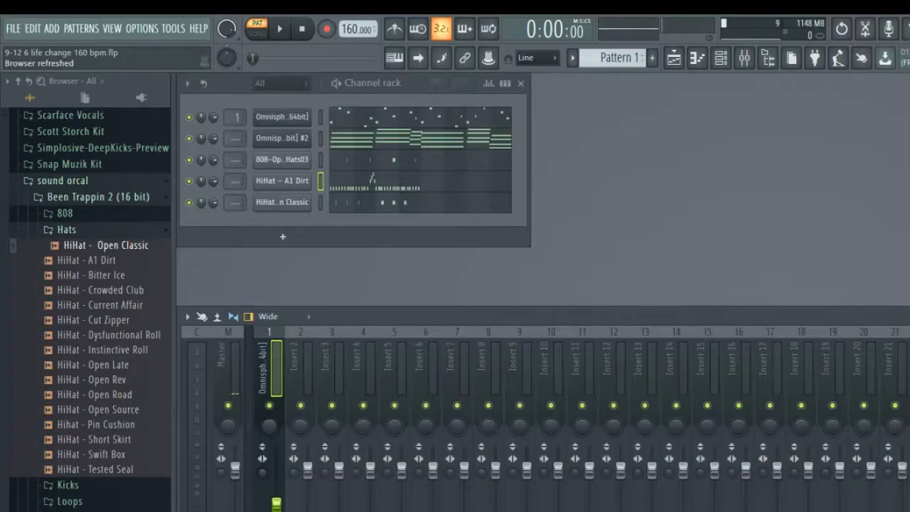
Select all five channels, link them to mixer tracks 1 to 5, and select the A1 Dirt mixer track
double_click(320, 117)
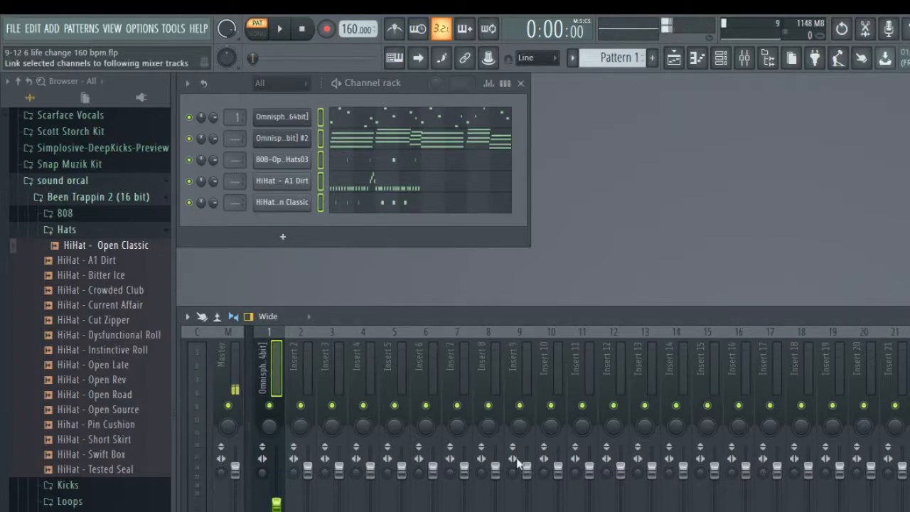
key(ctrl+l)
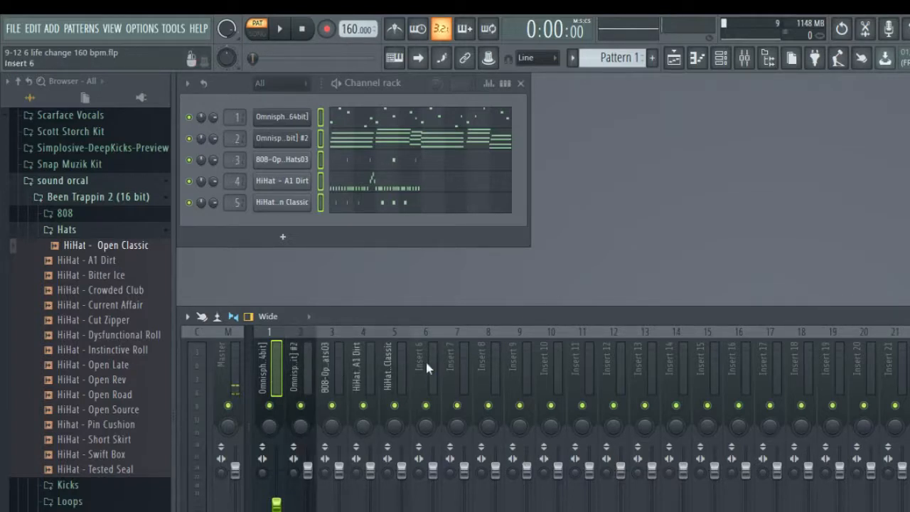
click(404, 375)
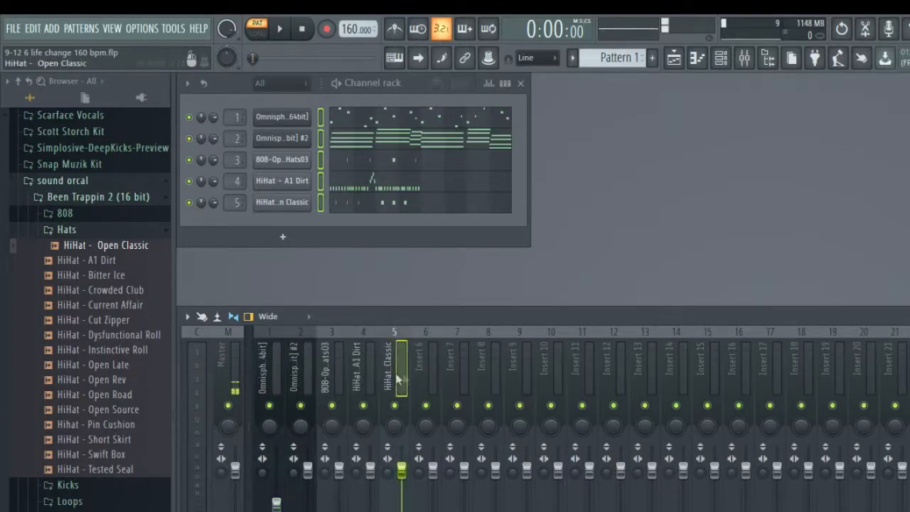
click(367, 370)
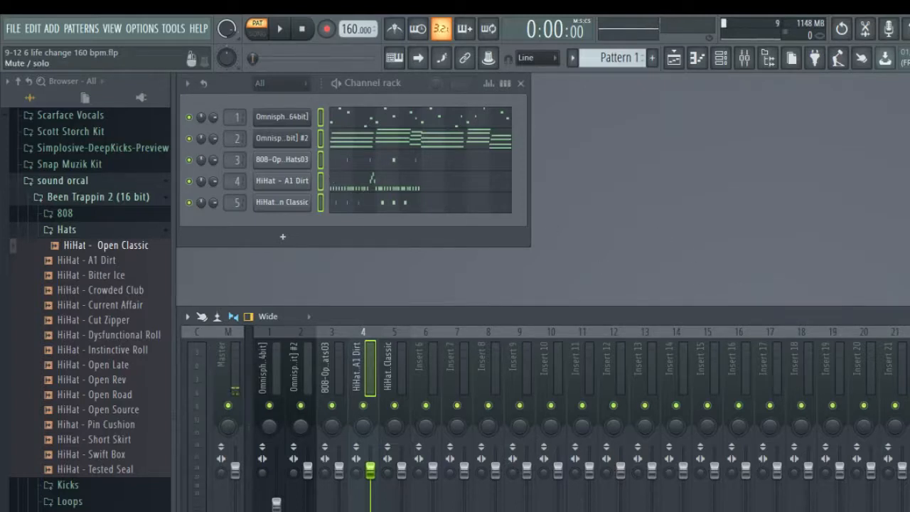
During playback, raise the first Omnisphere track's volume, and pan it slightly left and the second Omnisphere track slightly right
key(space)
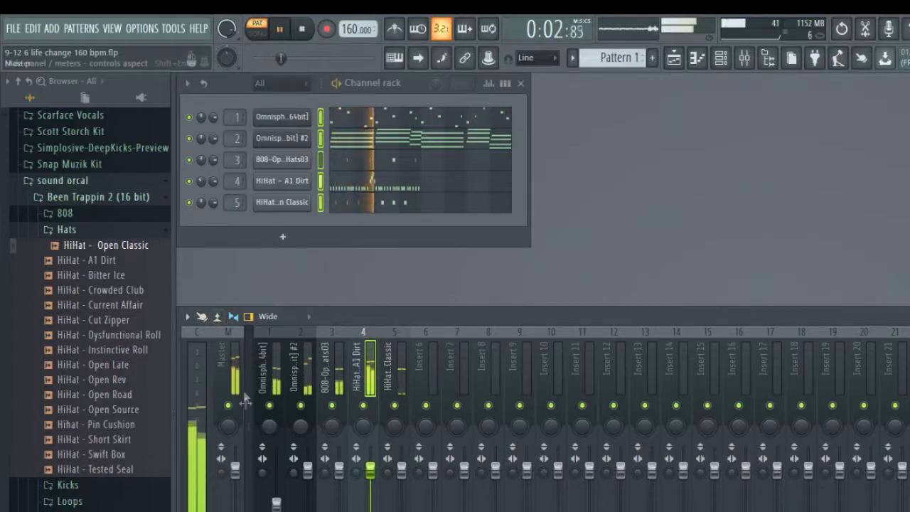
drag(277, 504, 277, 491)
drag(270, 427, 304, 419)
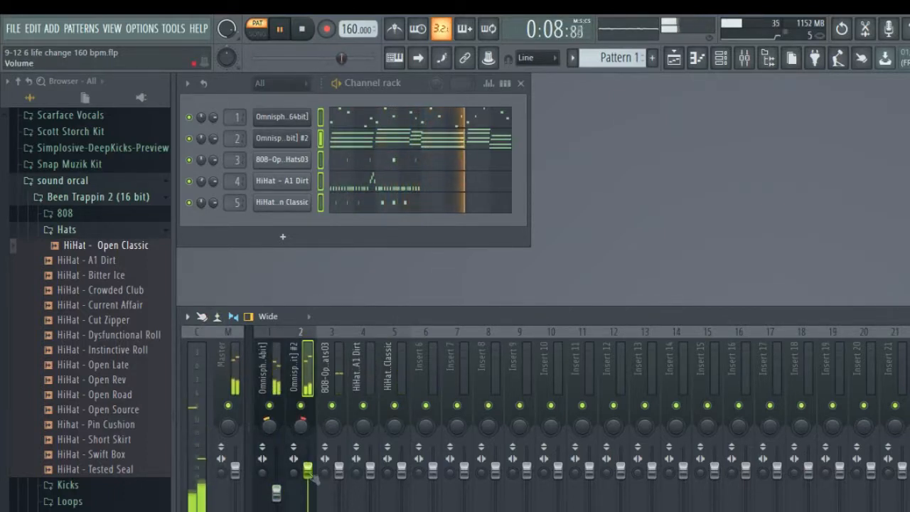
Load Fruity Reeverb 2 on the first Omnisphere track, raise the dry level, set the decay time to 2.8 sec, and close it
click(277, 388)
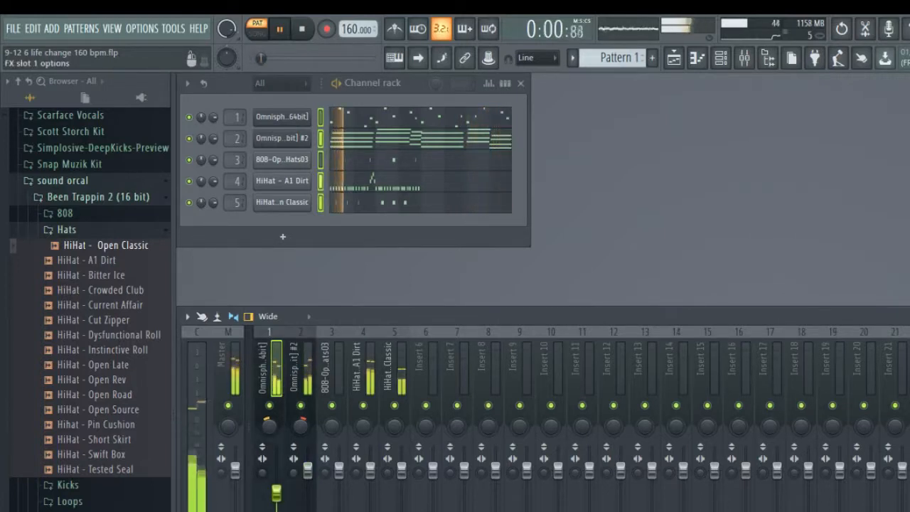
click(737, 433)
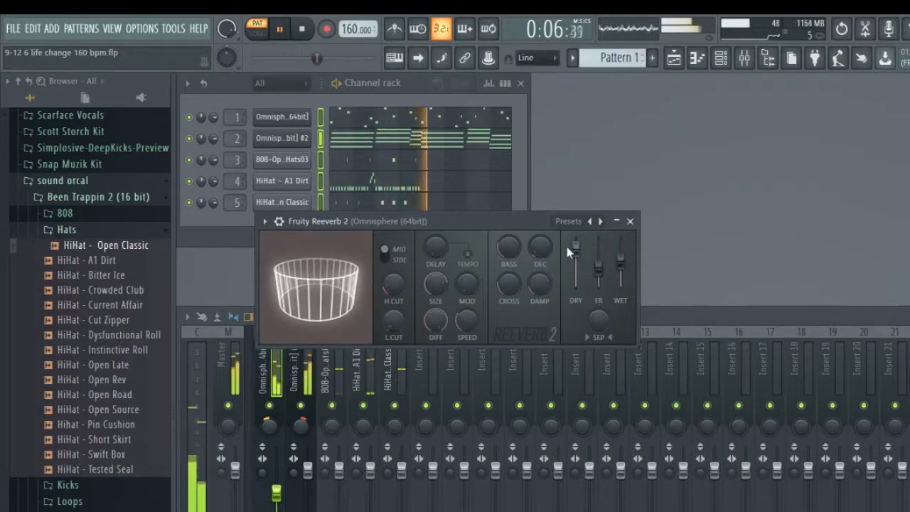
drag(579, 248, 531, 250)
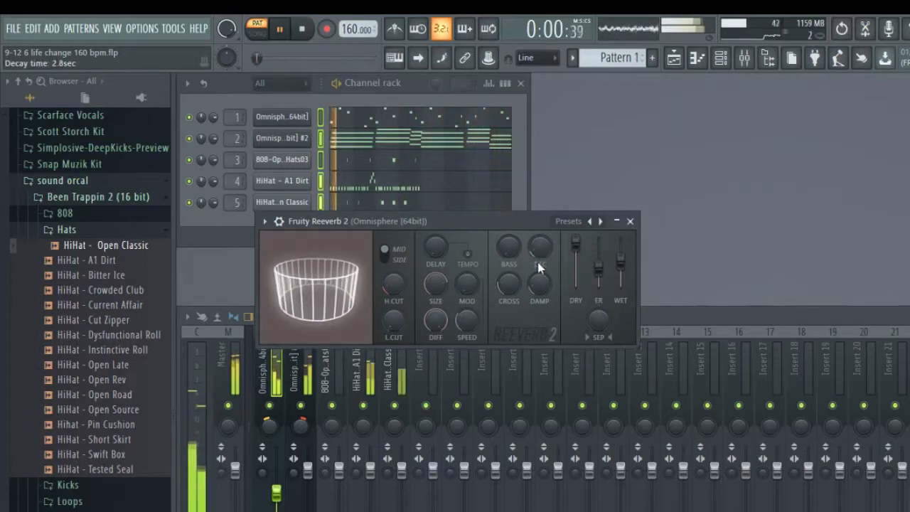
click(630, 221)
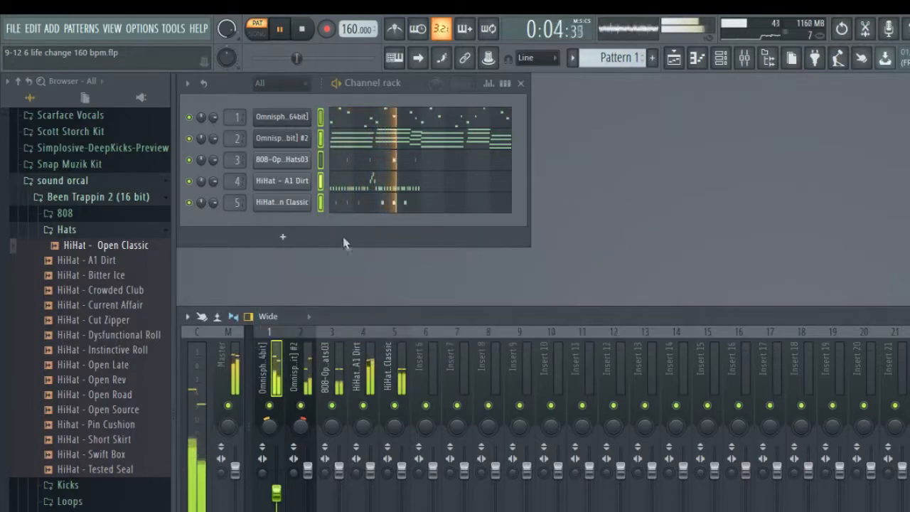
Audition several 808 samples from the Been Trappin 2 kit, and add 808 - Lonely Shock (Key C) as a new channel
click(89, 230)
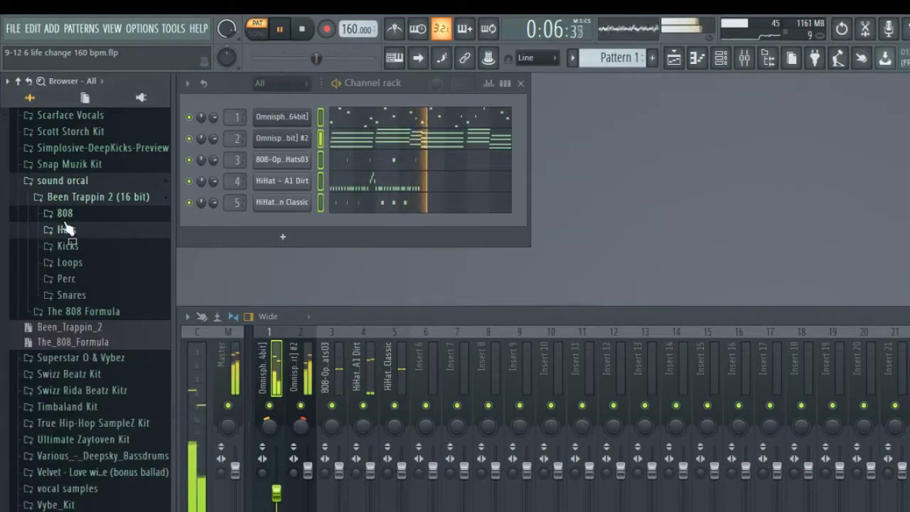
click(68, 214)
click(96, 424)
click(108, 408)
click(103, 393)
click(103, 378)
click(106, 363)
click(108, 350)
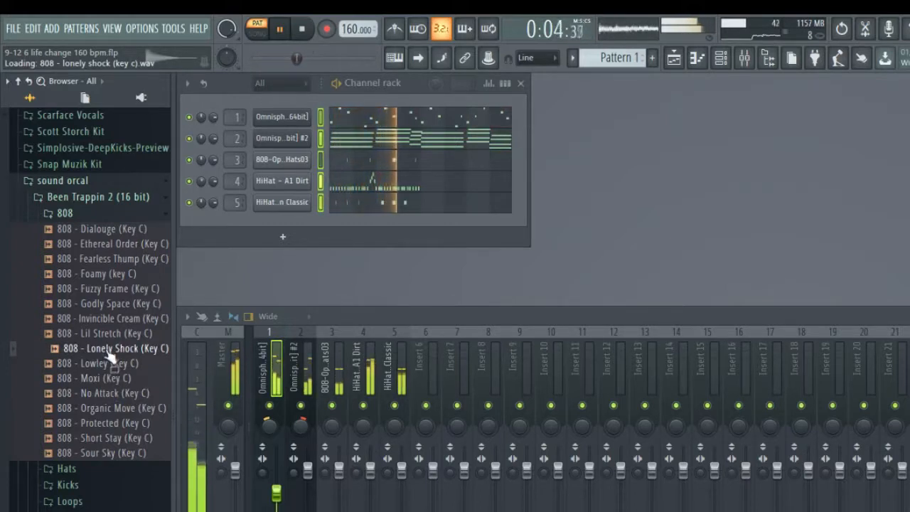
click(111, 333)
click(114, 347)
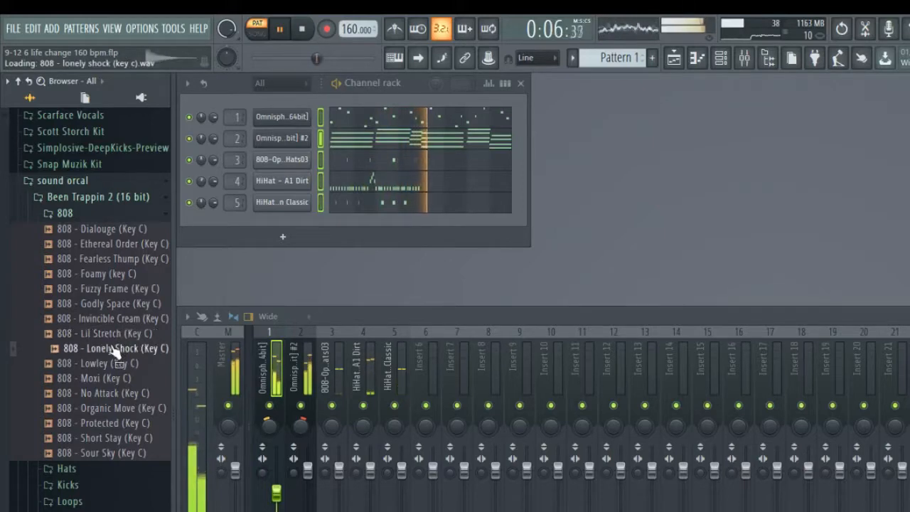
drag(263, 219, 264, 222)
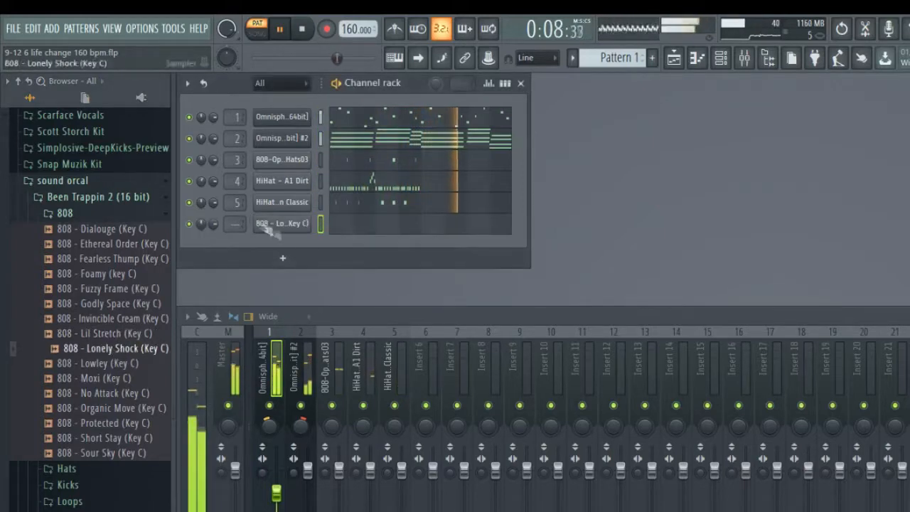
click(65, 214)
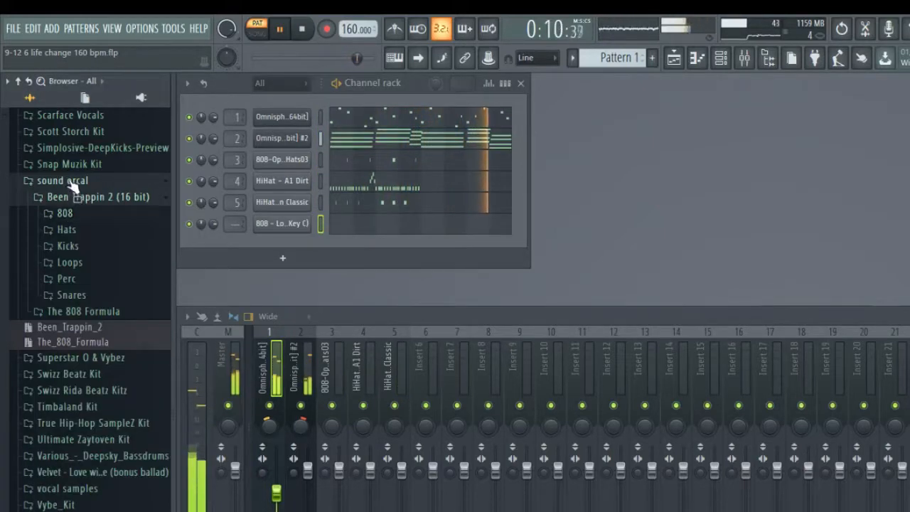
click(71, 182)
scroll(89, 462, up, 7)
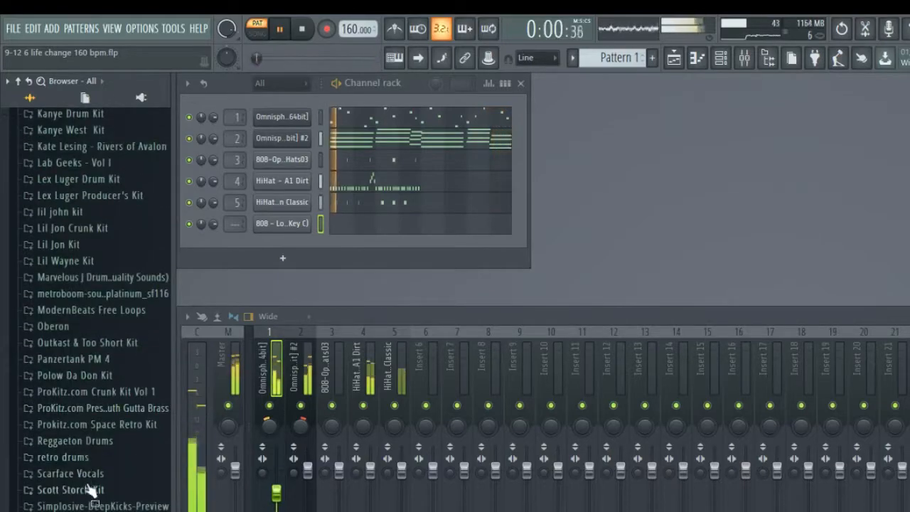
scroll(89, 486, up, 5)
scroll(85, 356, down, 20)
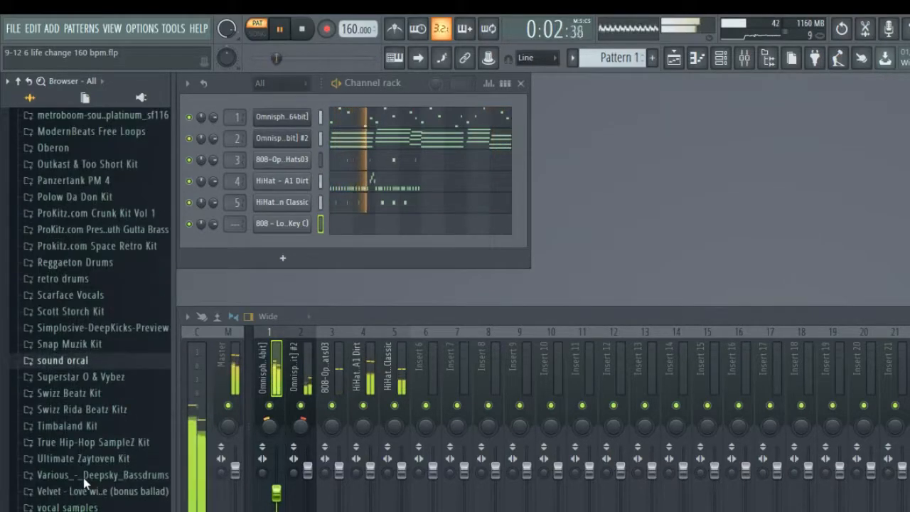
click(71, 181)
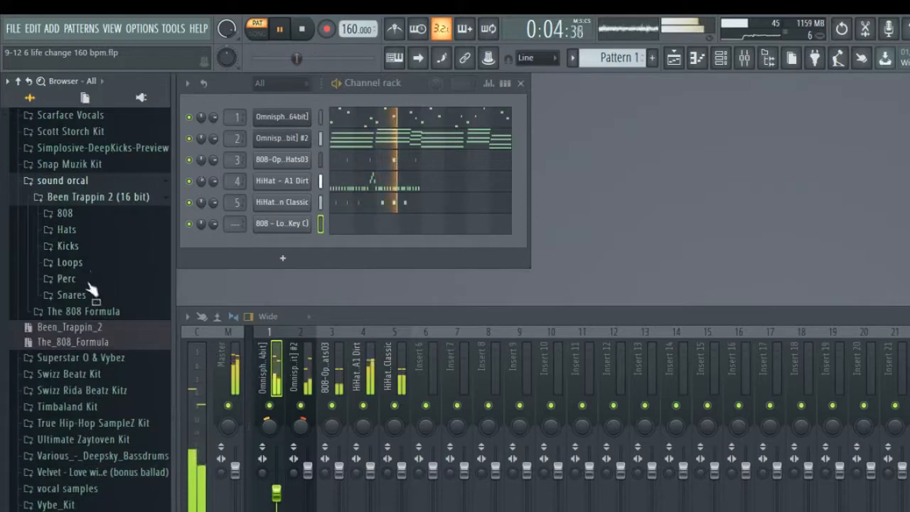
Audition snares from the Been Trappin 2 kit, and add Snare - Exclusive Sort as a new channel
click(94, 295)
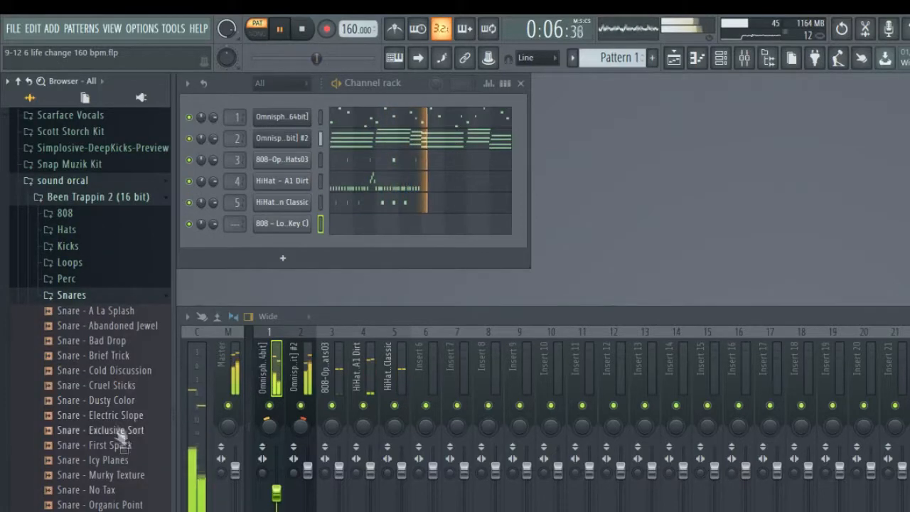
click(109, 505)
click(108, 477)
click(109, 459)
click(107, 433)
click(108, 460)
drag(109, 430, 305, 349)
drag(282, 245, 282, 246)
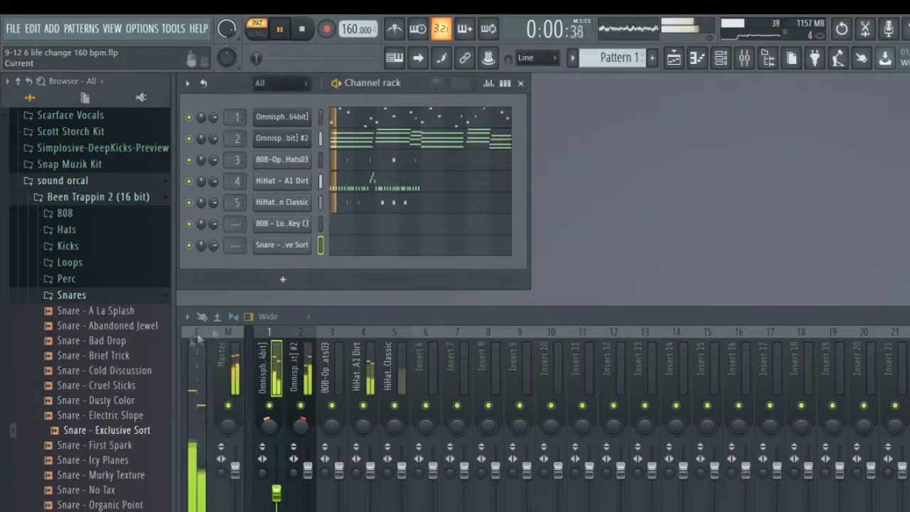
Add Snare - Icy Planes as another new channel below the first snare
click(126, 460)
drag(126, 461, 226, 444)
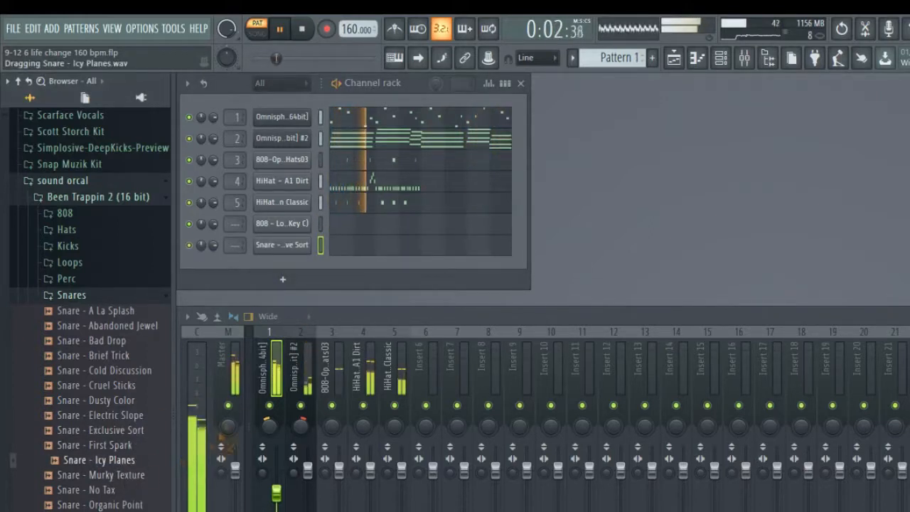
drag(277, 265, 279, 265)
Program Snare - Exclusive Sort in its piano roll with a C5 note on the third beat of each of the eight bars
click(347, 250)
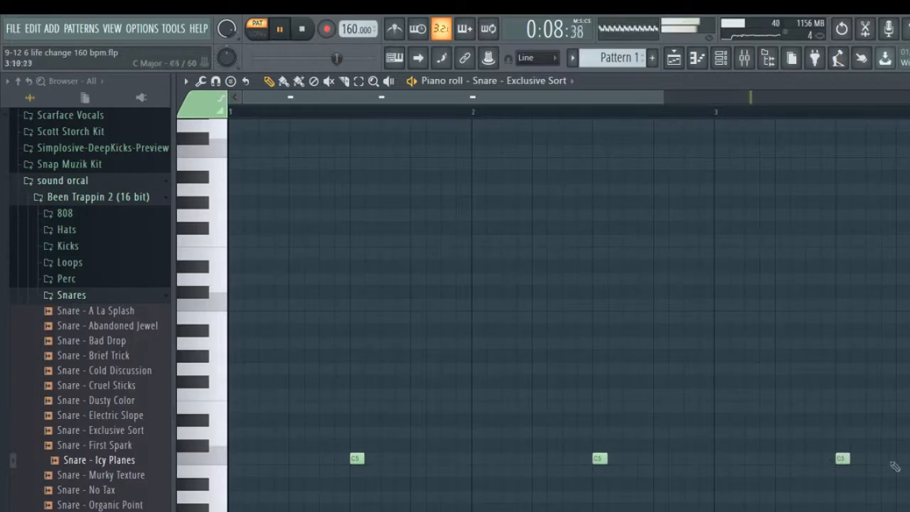
key(Escape)
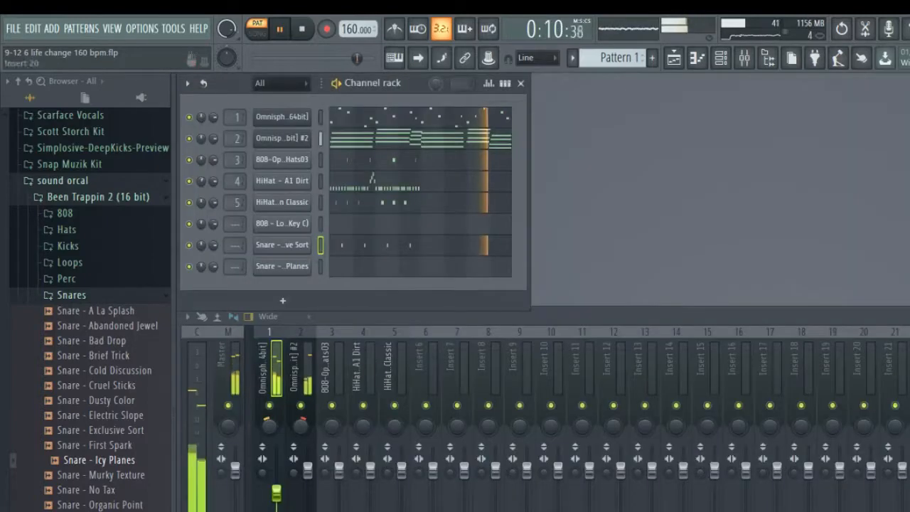
click(359, 250)
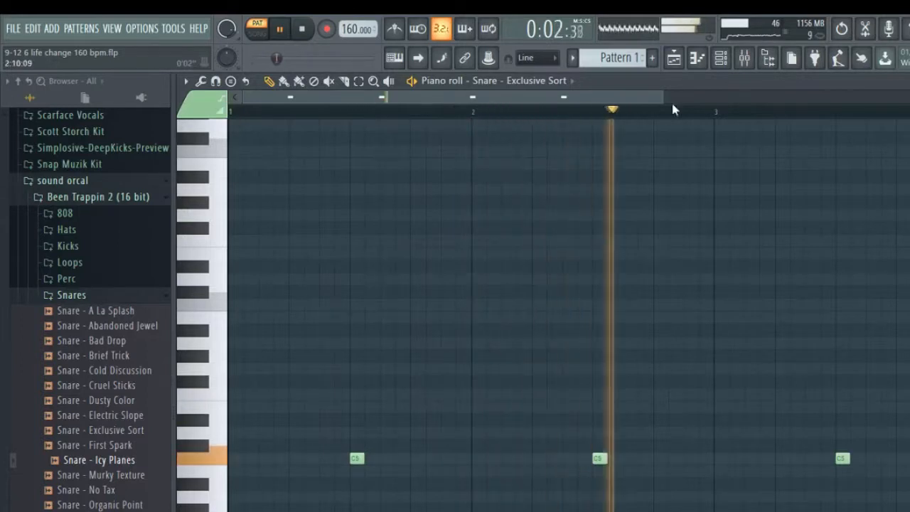
drag(663, 99, 909, 98)
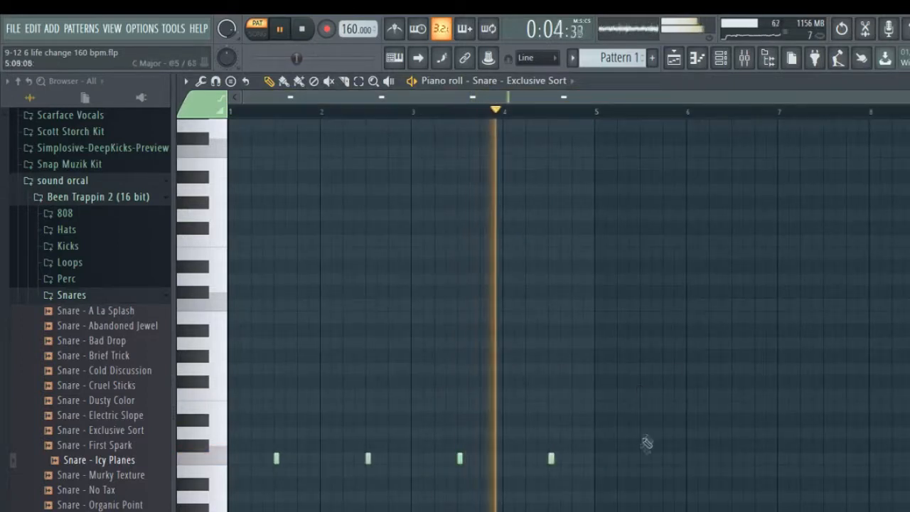
click(642, 458)
click(733, 458)
click(824, 458)
key(F7)
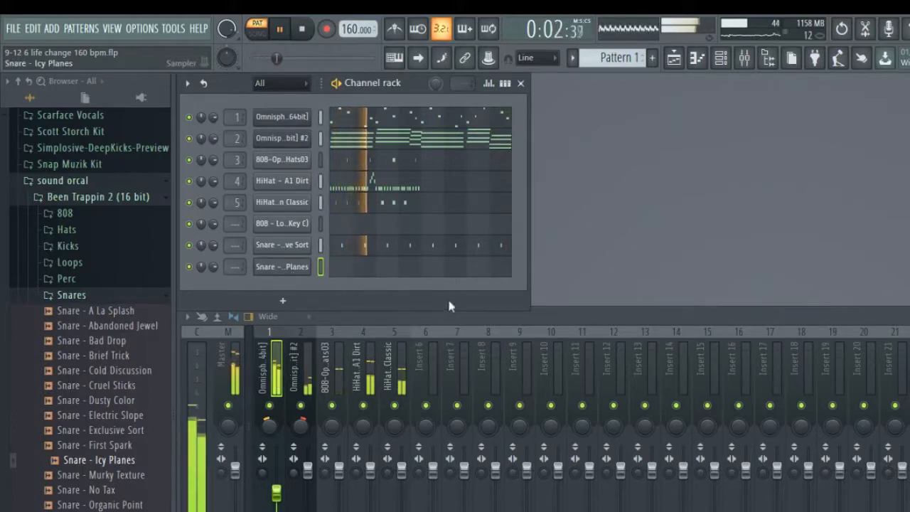
Copy the Exclusive Sort snare pattern to the Snare - Icy Planes channel
click(294, 246)
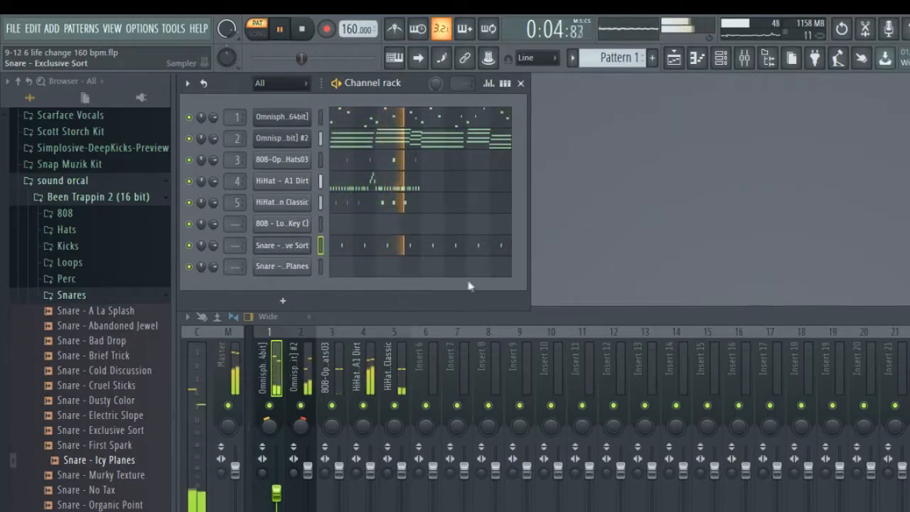
click(282, 266)
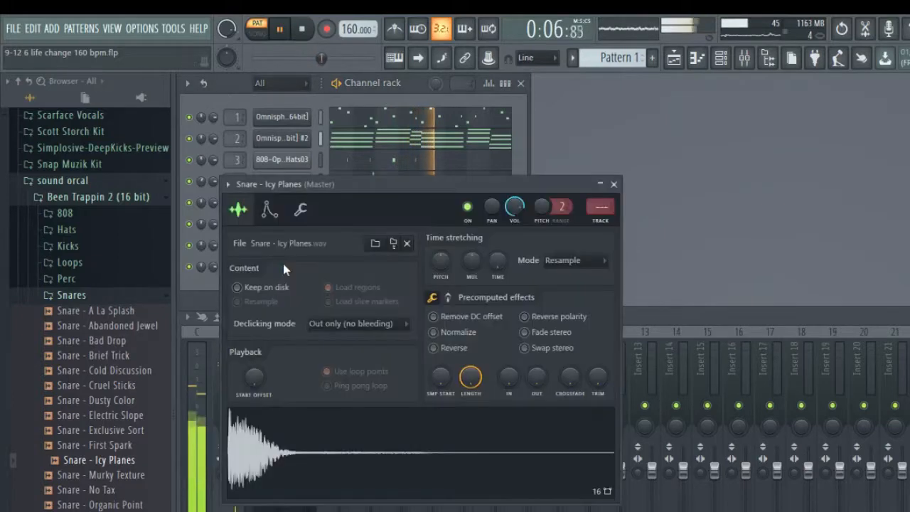
click(614, 185)
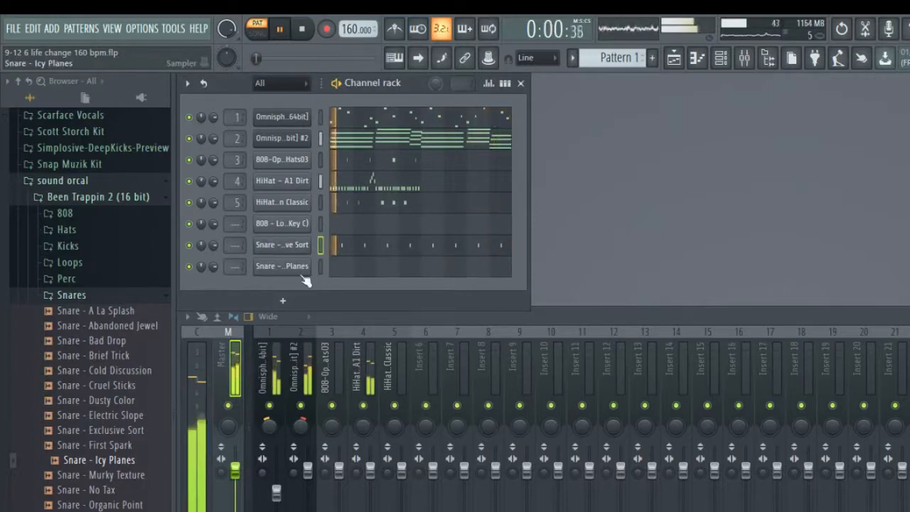
key(ctrl+v)
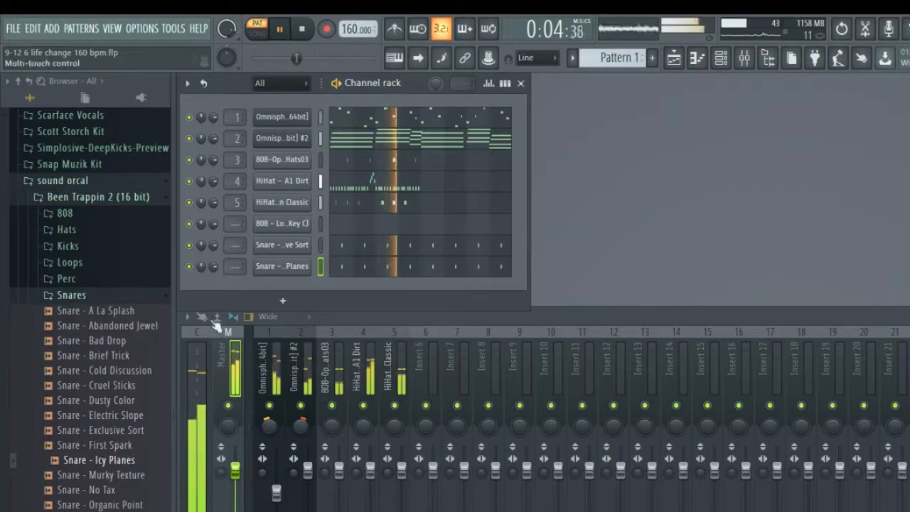
Preview Snare - Sea Salt and Snare - First Spark, and browse to the Vybe Kit samples instead
click(54, 511)
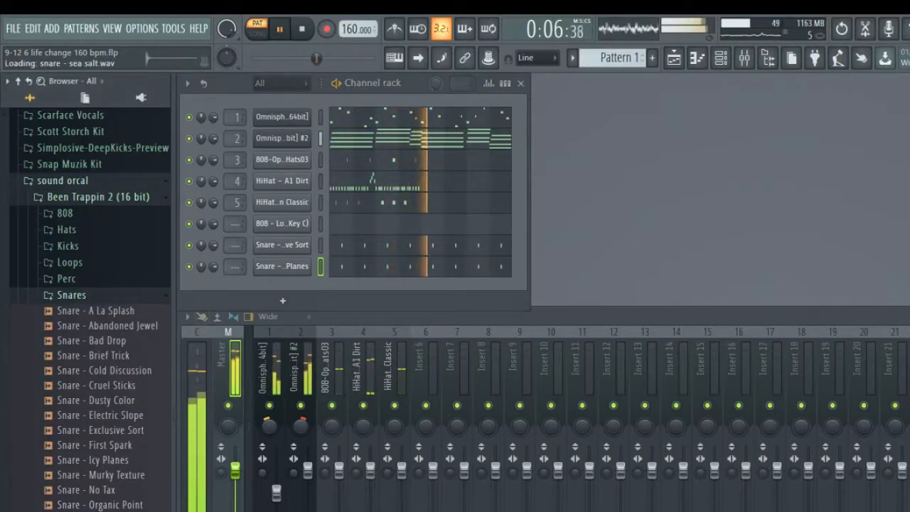
drag(99, 445, 63, 228)
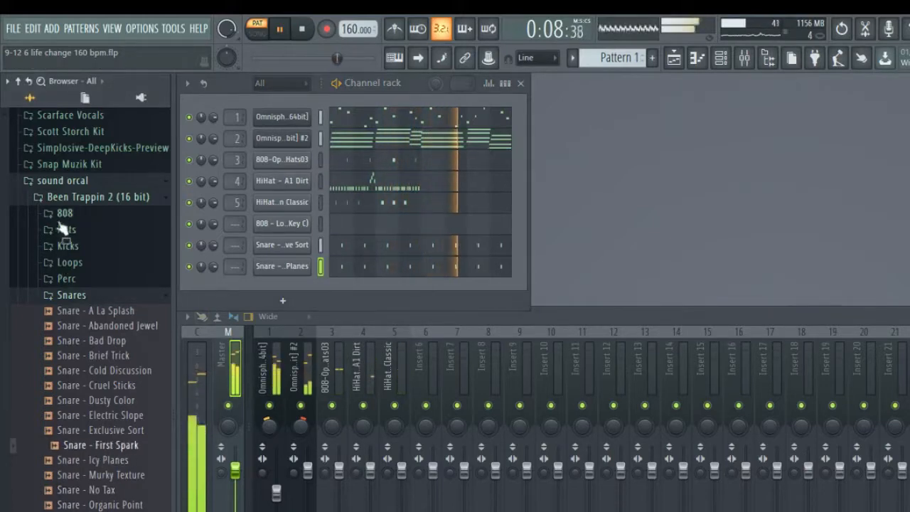
click(63, 182)
scroll(71, 284, down, 3)
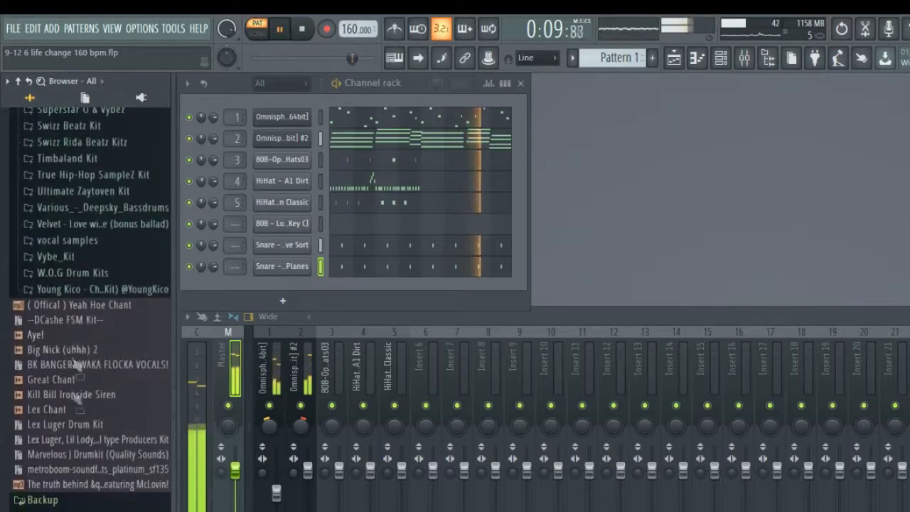
click(70, 258)
click(64, 272)
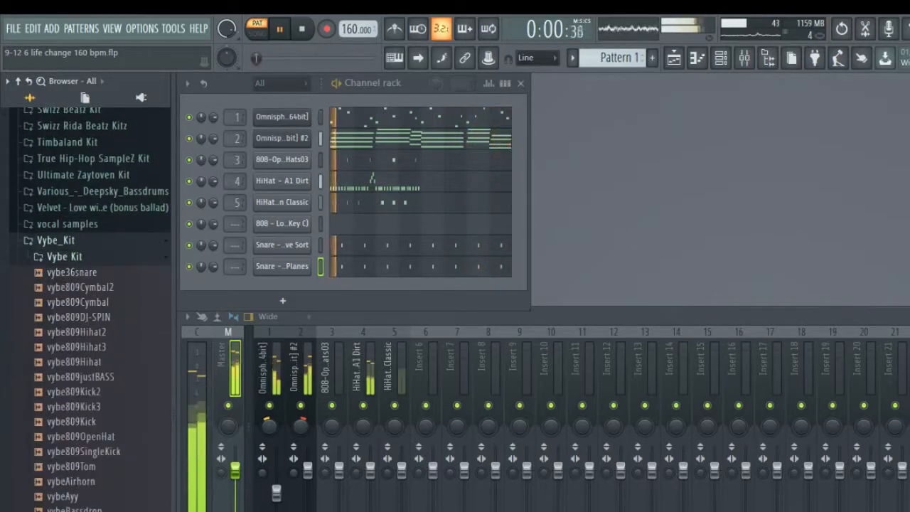
Audition vybeSnare1 to vybeSnare3, and add vybeSnare3 as a new channel
scroll(84, 502, down, 4)
scroll(84, 502, down, 8)
scroll(84, 369, up, 2)
drag(76, 347, 85, 361)
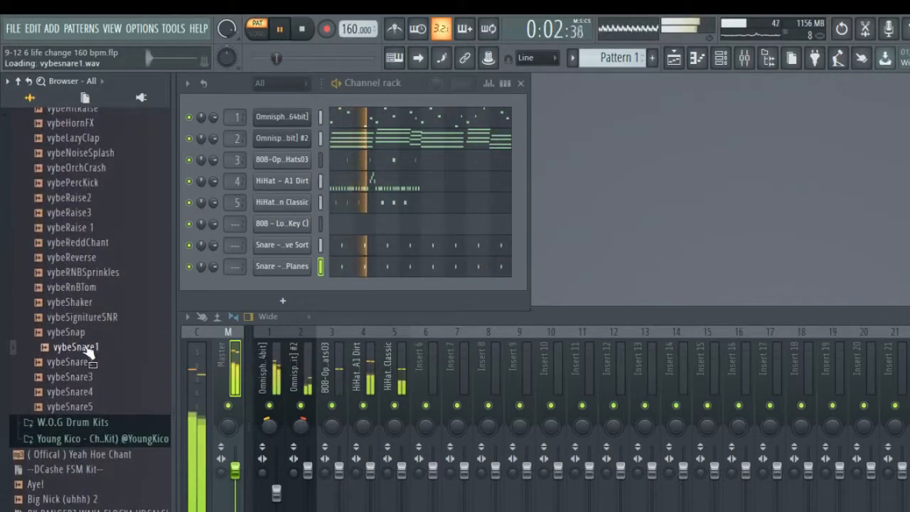
click(86, 364)
click(89, 378)
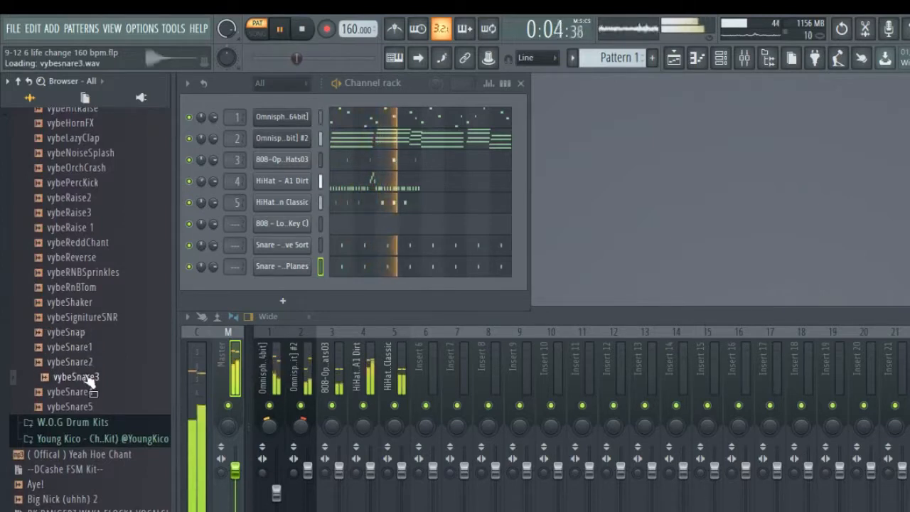
drag(89, 382, 290, 286)
Place two closely spaced C5 notes in bar 6 of the vybeSnare3 piano roll
click(359, 288)
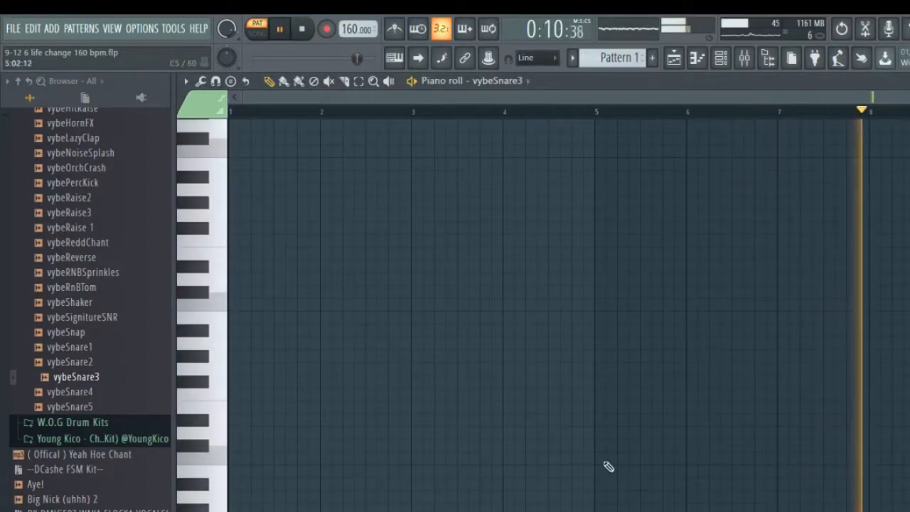
click(711, 458)
click(722, 458)
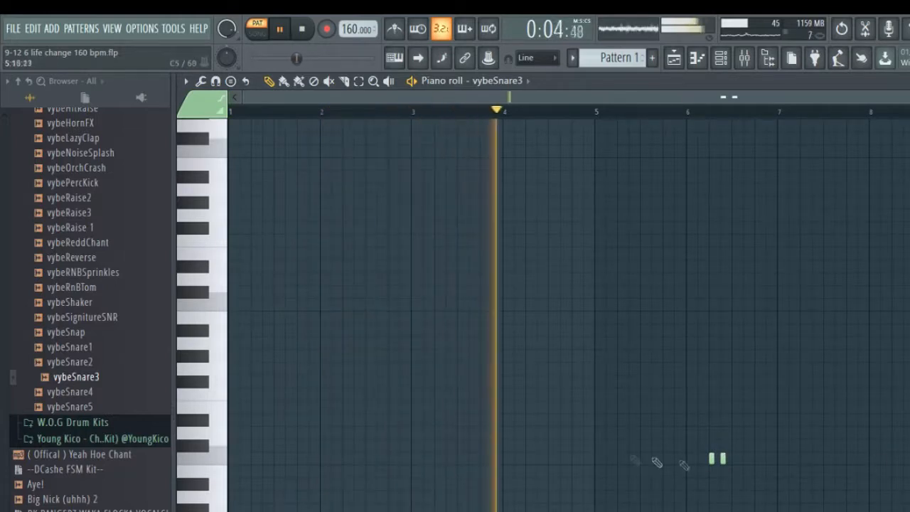
click(540, 458)
click(551, 458)
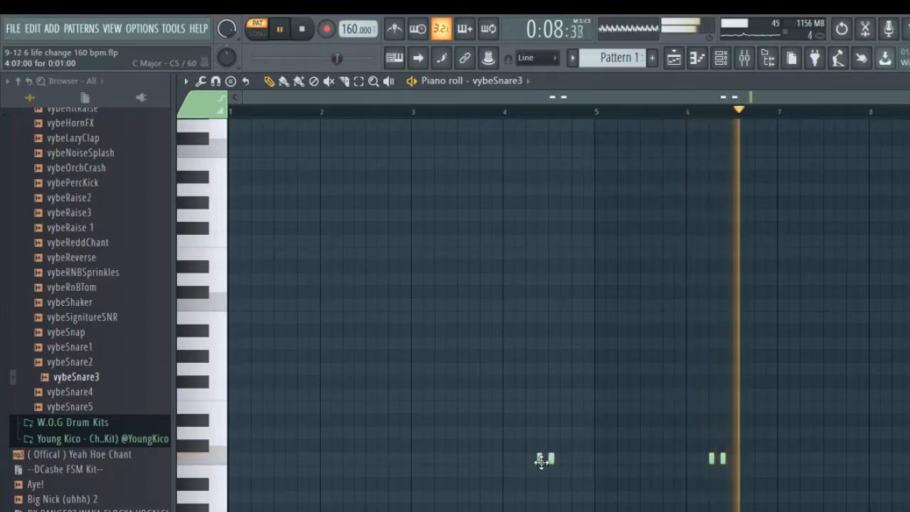
right_click(551, 460)
right_click(540, 460)
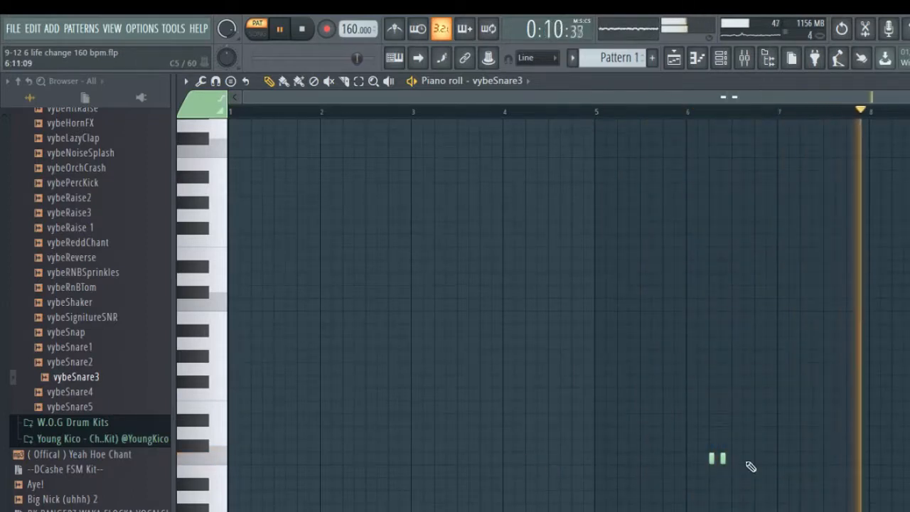
Add vybeSnare3 C5 notes late in bar 3, early in bar 4 and in bar 5, and return to the channel rack
drag(909, 97, 664, 78)
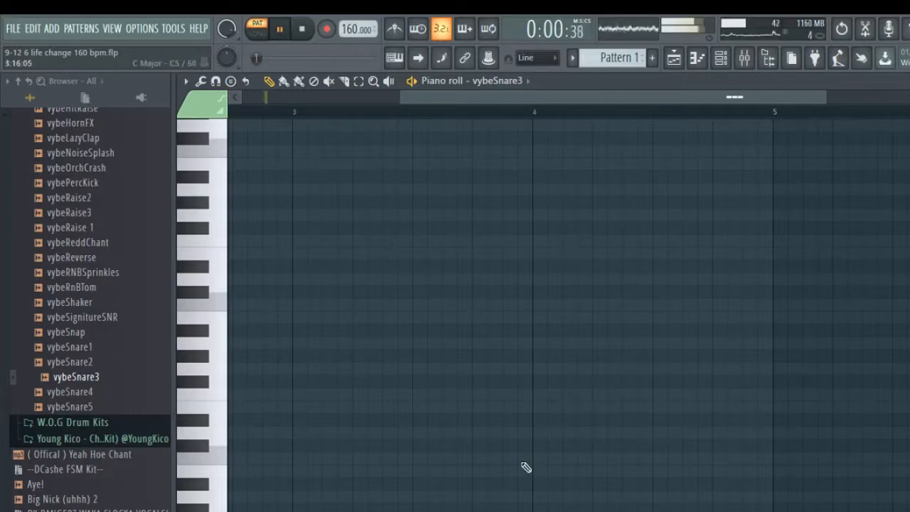
click(566, 459)
click(510, 460)
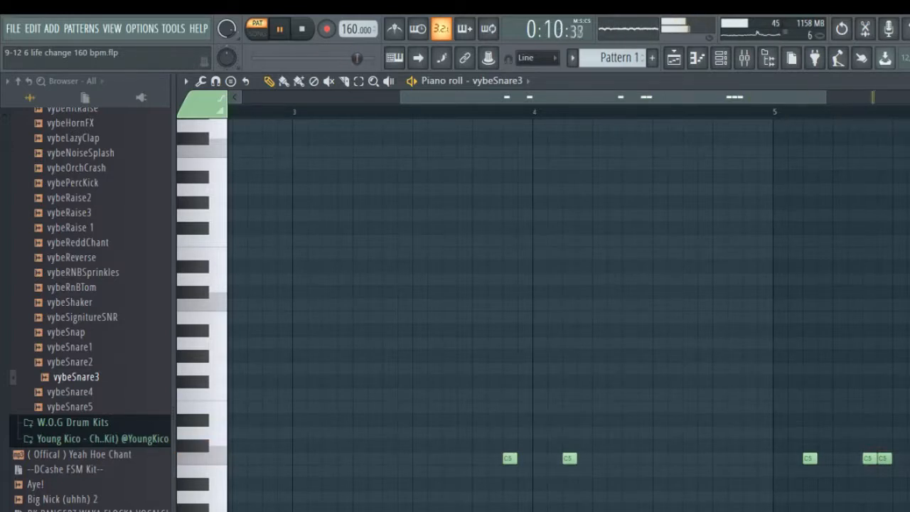
key(F6)
Load Fruity soft clipper on the Master mixer track, and close its window
key(F9)
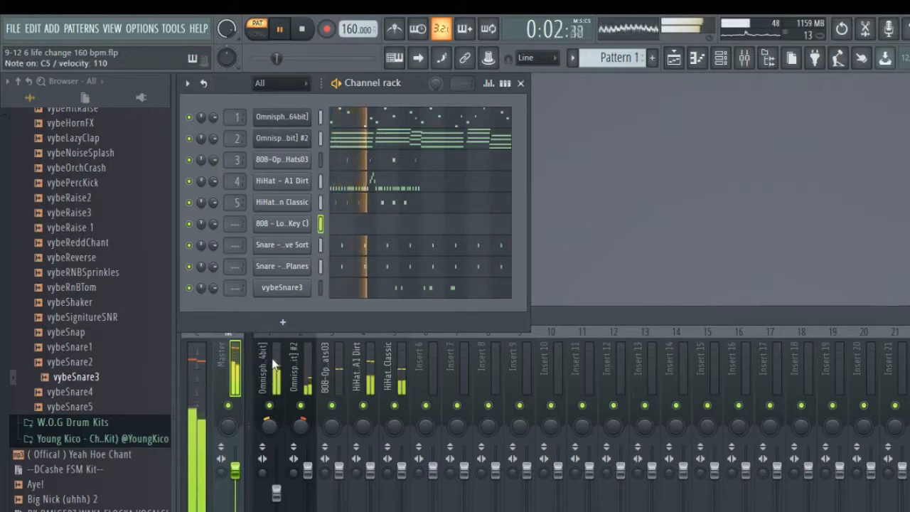
click(237, 380)
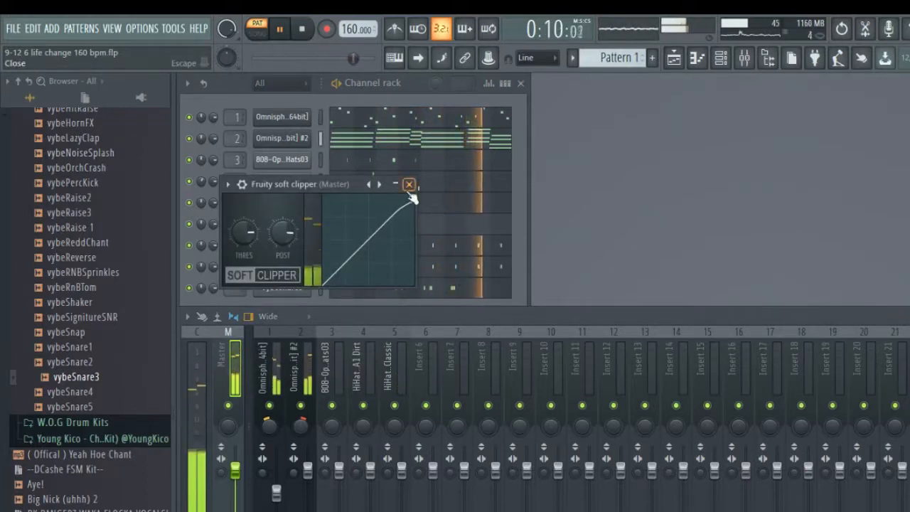
click(408, 184)
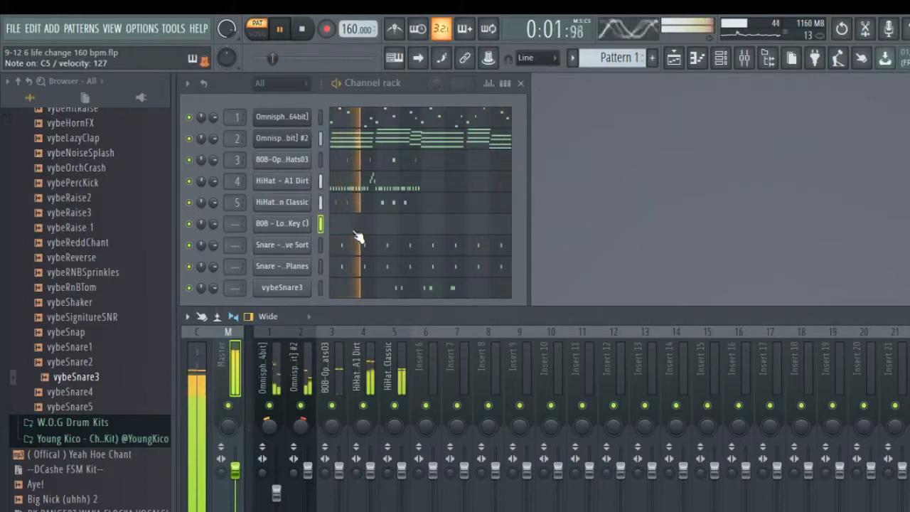
Record a bassline on the 808 - Lonely Shock (Key C) channel in Pattern 1, and quantize all its notes in the piano roll
scroll(23, 325, up, 3)
scroll(23, 326, up, 10)
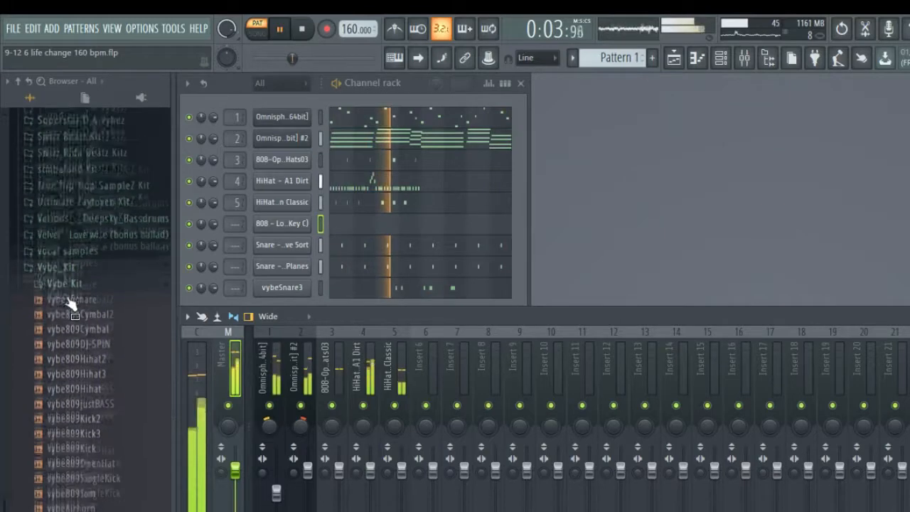
click(310, 32)
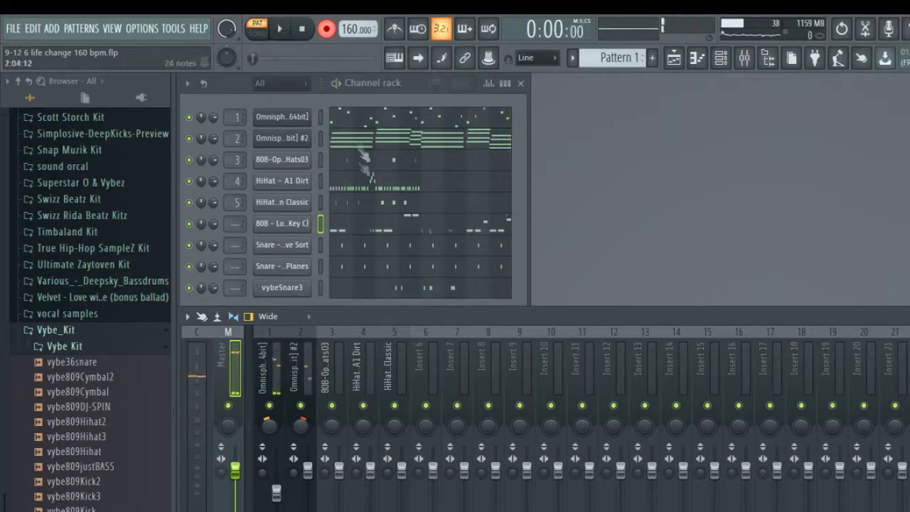
click(368, 231)
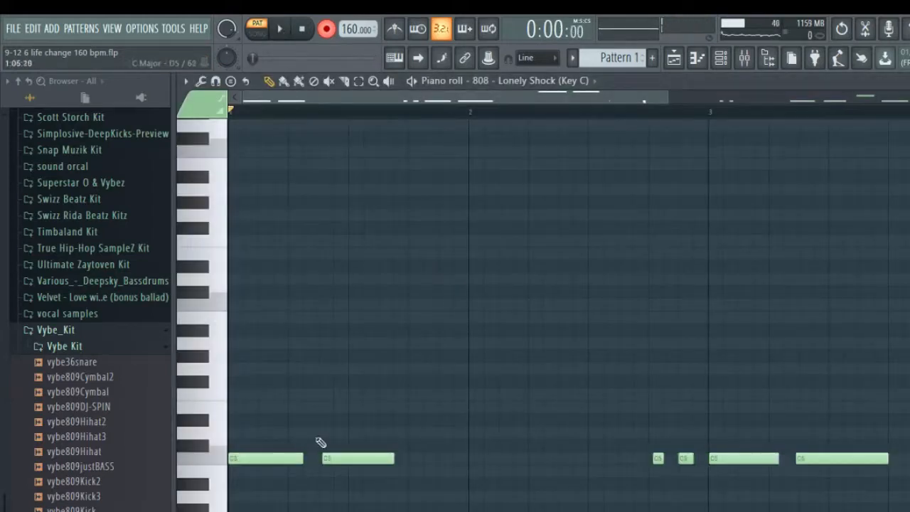
key(ctrl+a)
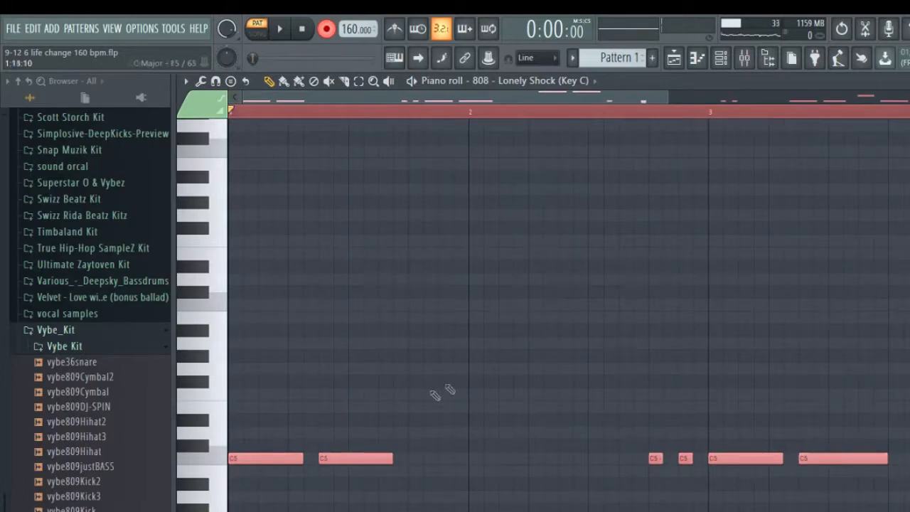
key(ctrl+d)
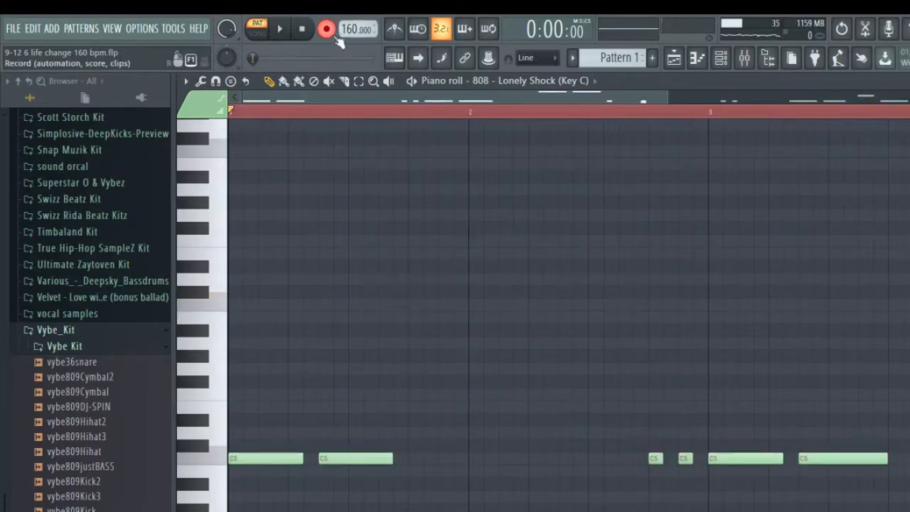
Play back the 808 line, and lengthen the C5 notes from the second in bar 1 through bar 3 to close the gaps between them
key(space)
drag(392, 96, 594, 114)
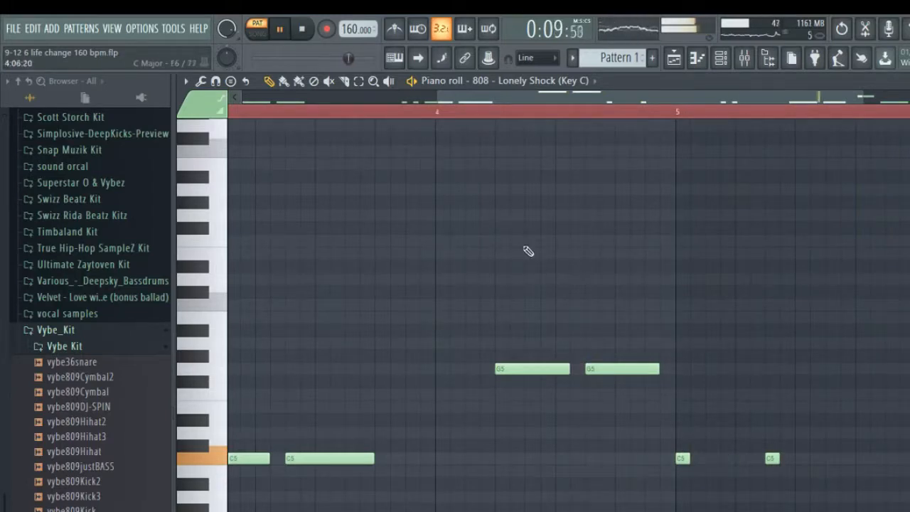
drag(476, 103, 157, 86)
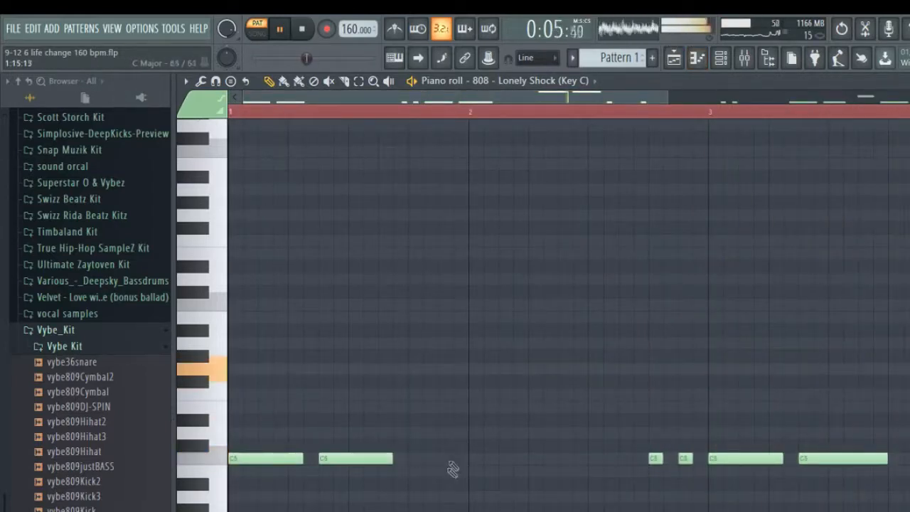
drag(619, 472, 640, 473)
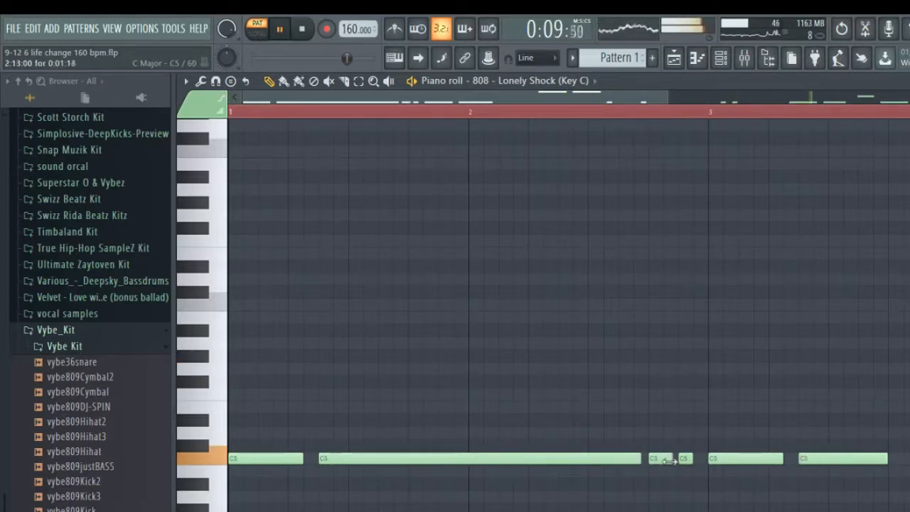
drag(688, 458, 709, 460)
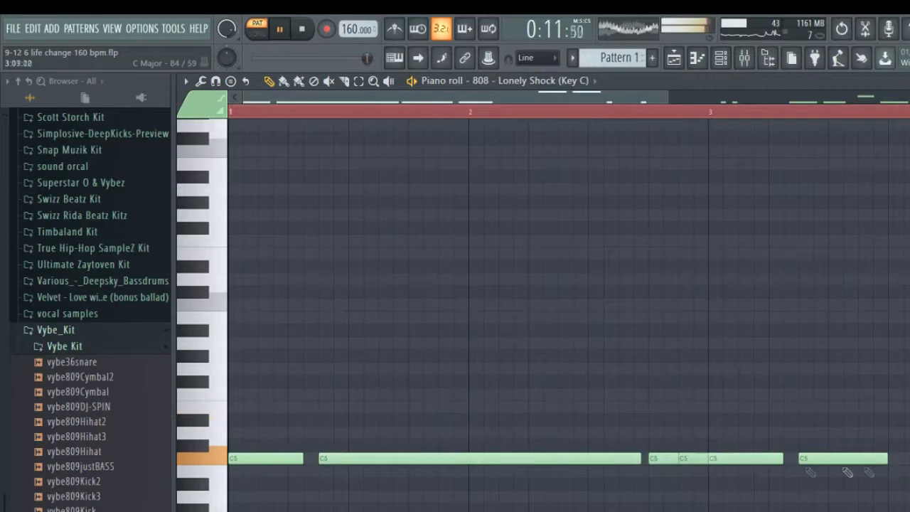
drag(779, 460, 796, 460)
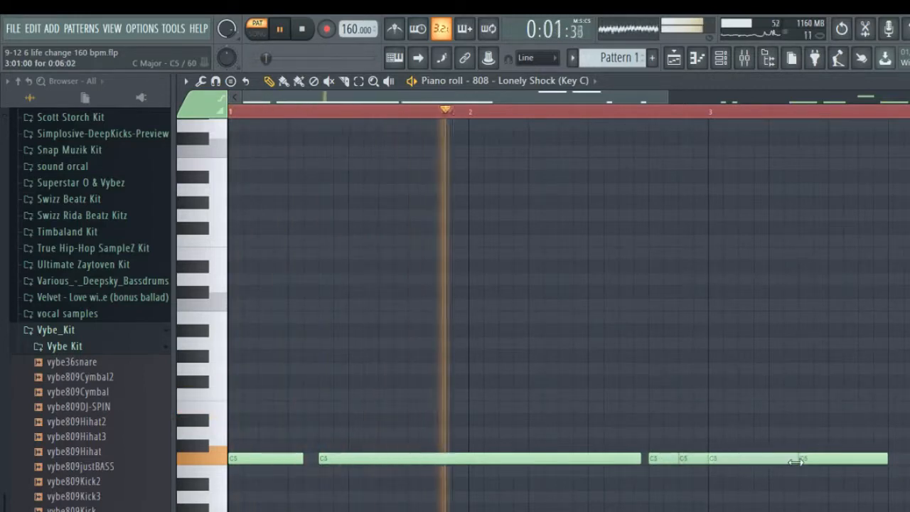
drag(886, 461, 908, 462)
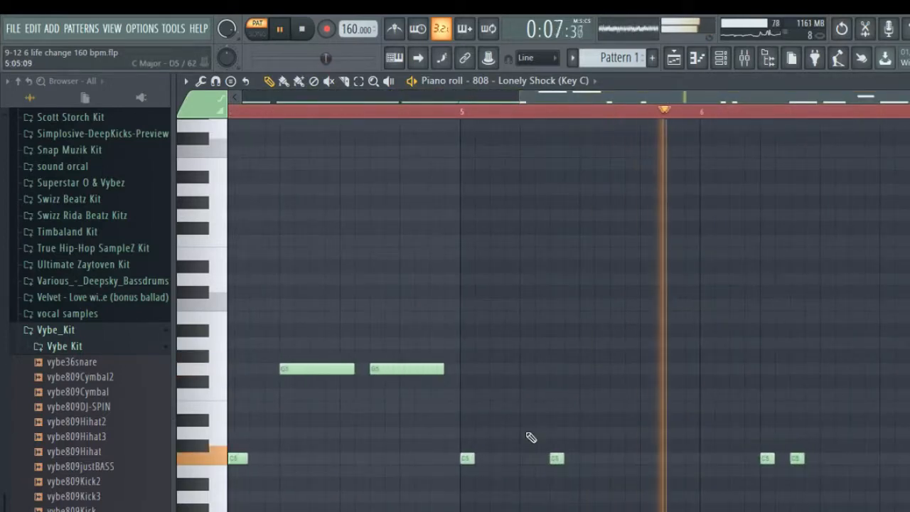
Lengthen the 808's paired C5 notes in bars 5 and 6 so each pair joins, stop playback and return to the channel rack
drag(474, 458, 658, 459)
drag(775, 460, 840, 458)
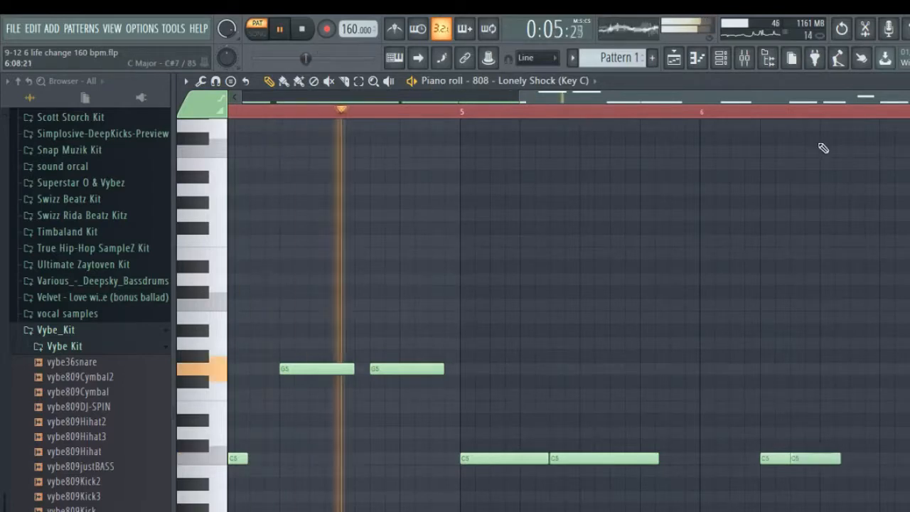
key(space)
key(F7)
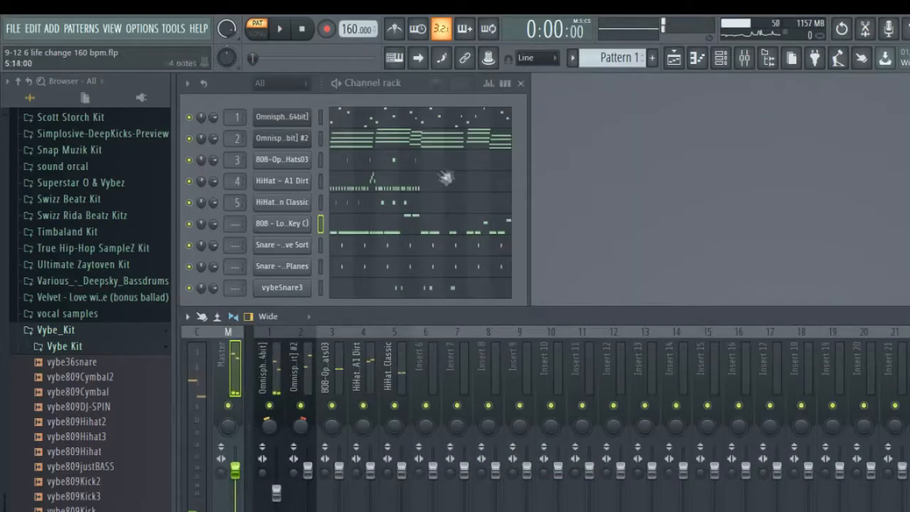
Review the 808 note lengths and pitches across bars 1 to 8 in the piano roll
click(419, 229)
key(space)
key(space)
drag(660, 101, 391, 118)
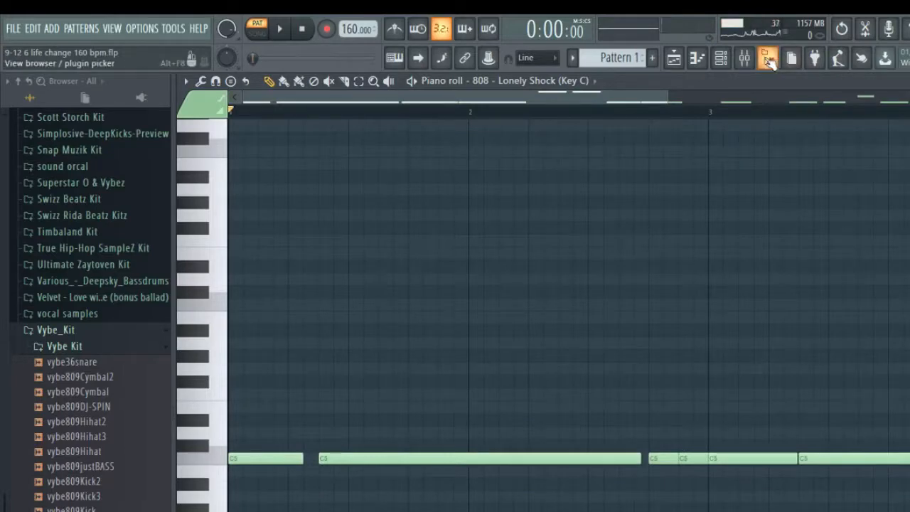
click(744, 57)
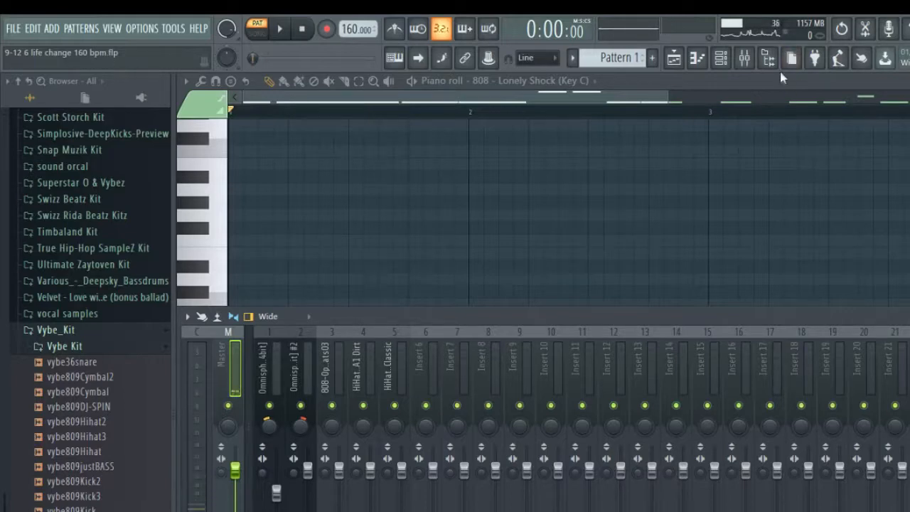
key(F9)
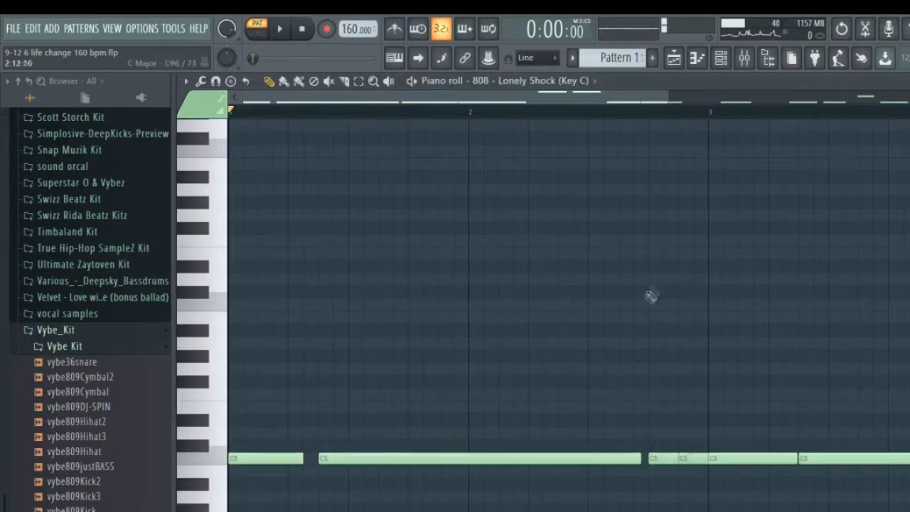
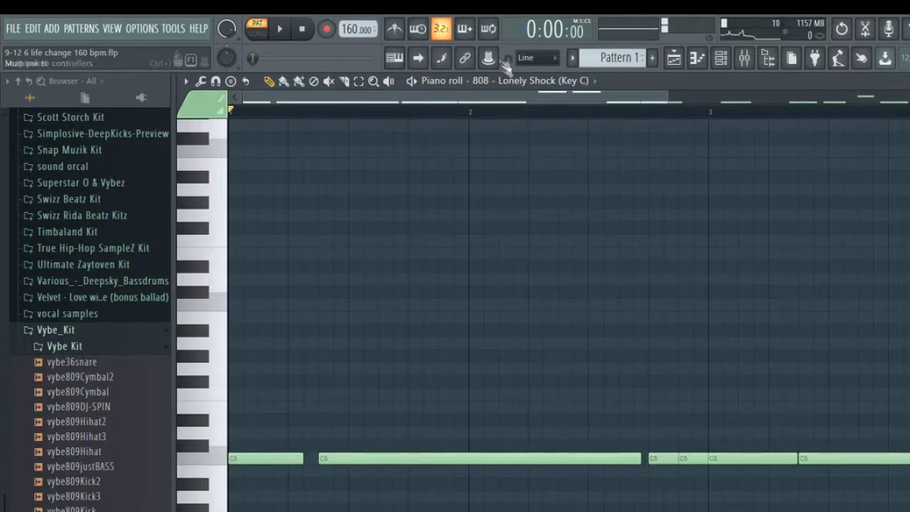
drag(519, 99, 720, 187)
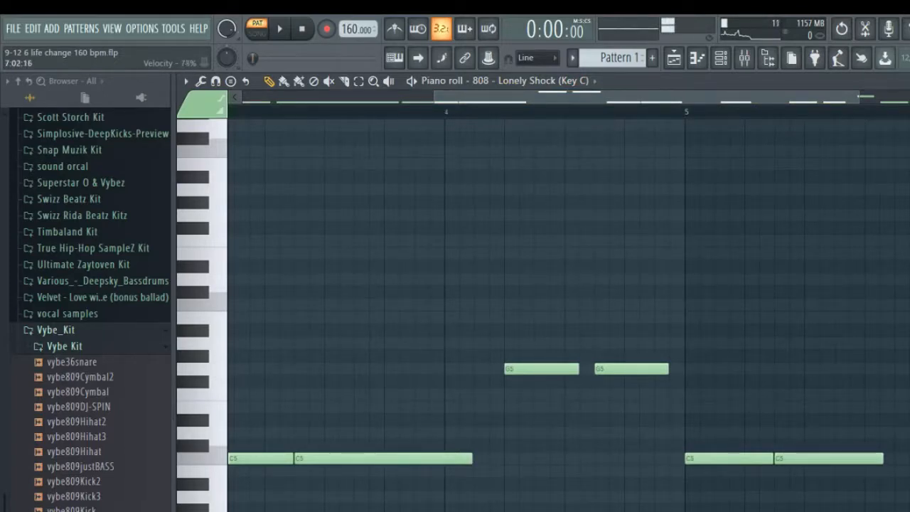
drag(690, 101, 908, 152)
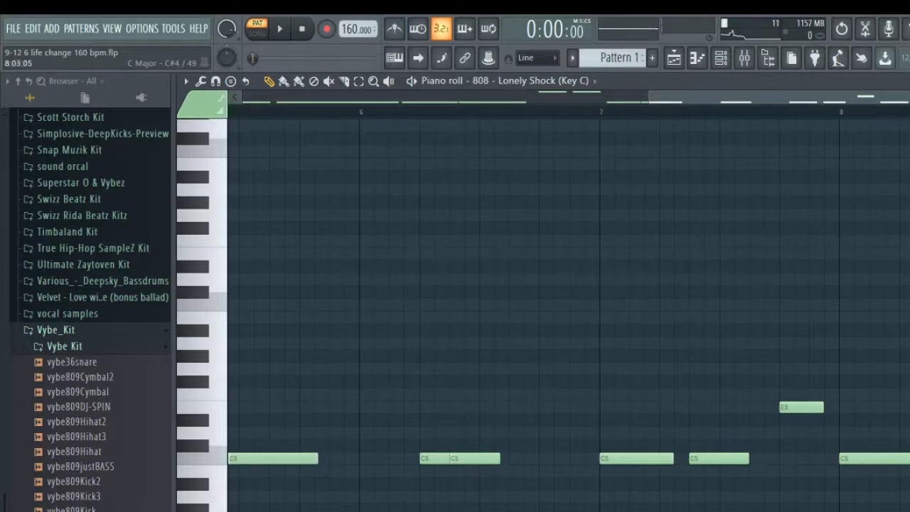
Close the piano roll, and route the 808, both Snare channels and vybeSnare3 to consecutive mixer tracks 6 to 9
click(742, 59)
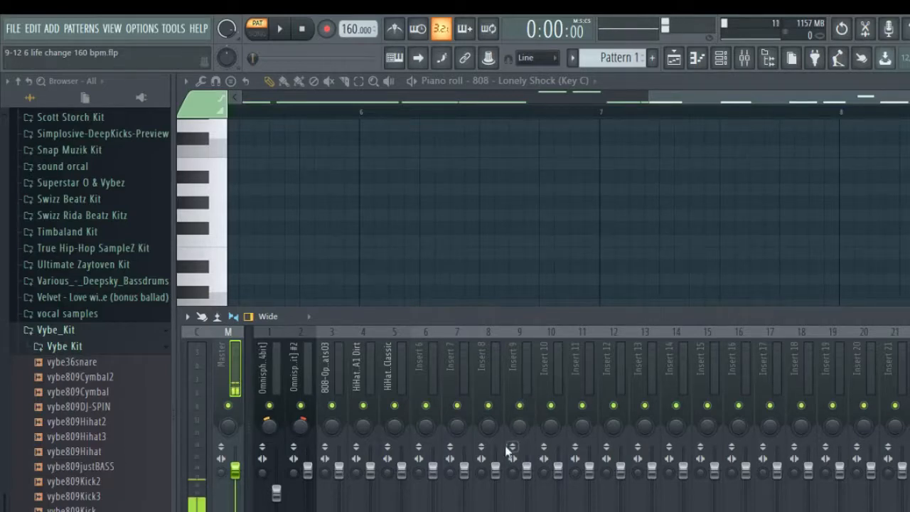
click(909, 81)
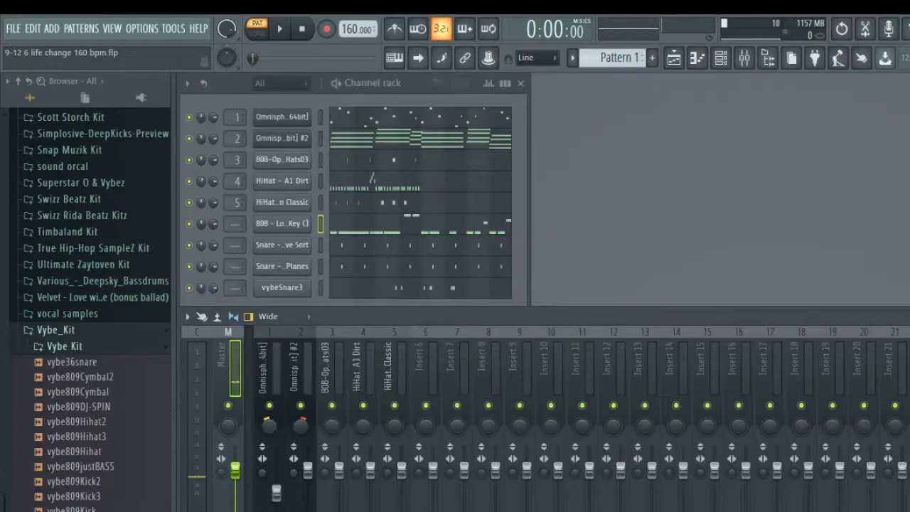
double_click(321, 227)
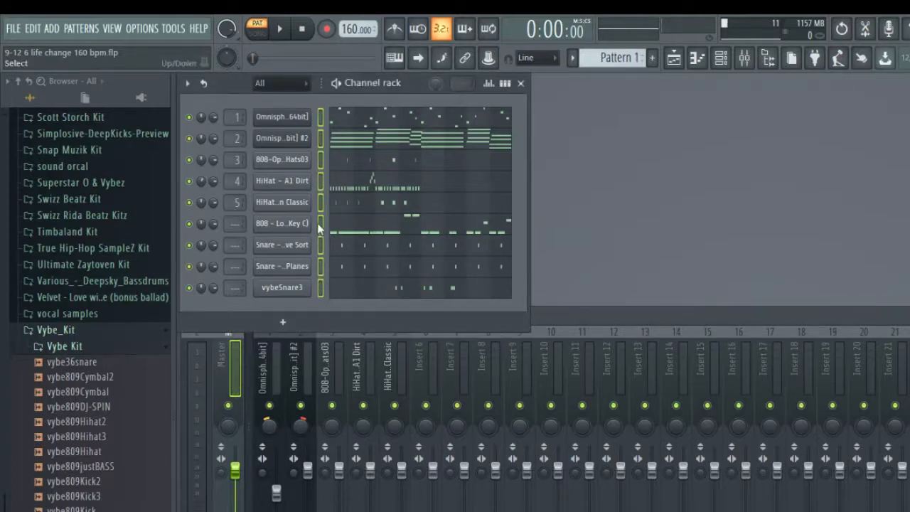
drag(321, 226, 319, 256)
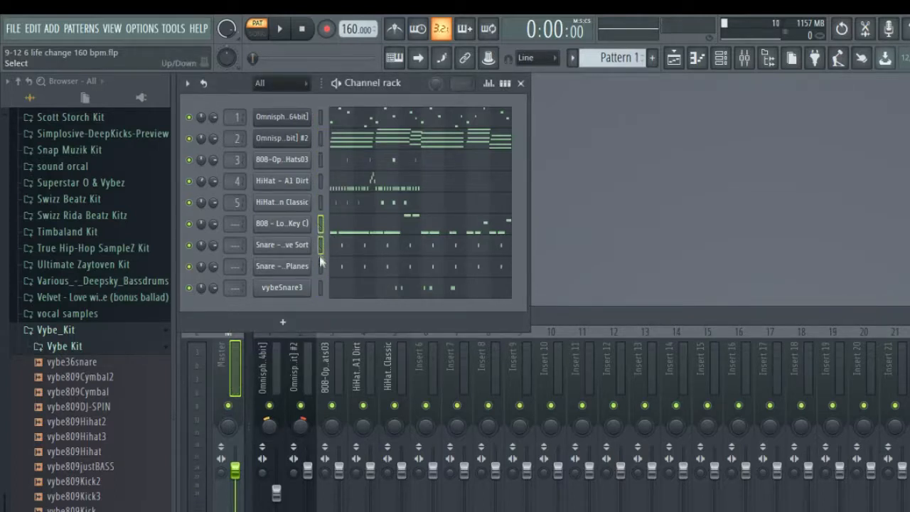
click(424, 373)
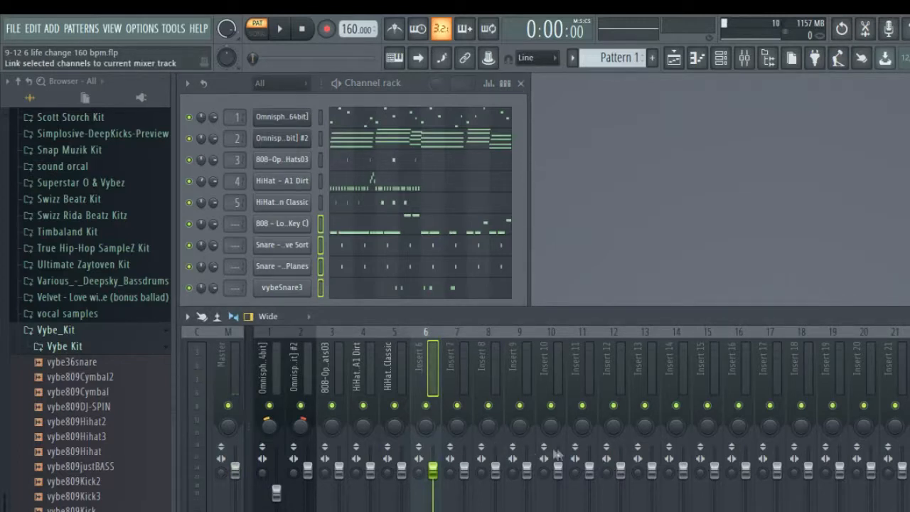
key(ctrl+shift+l)
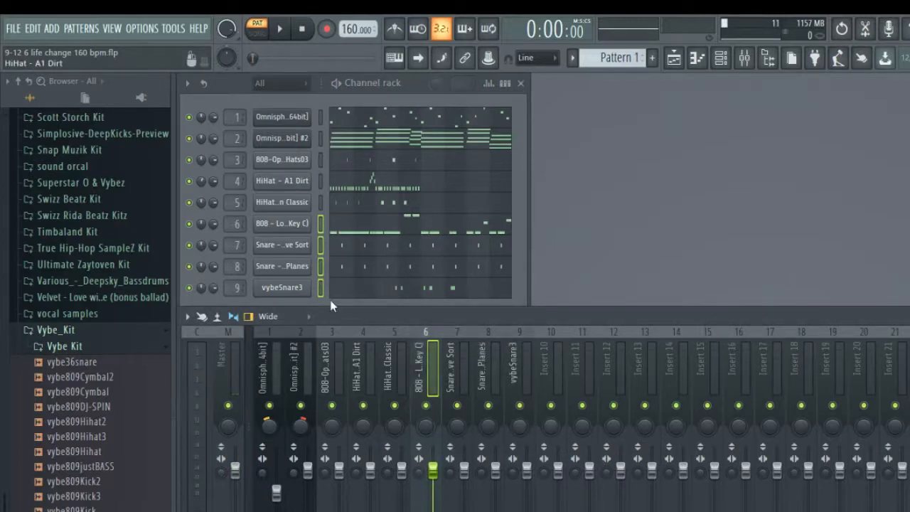